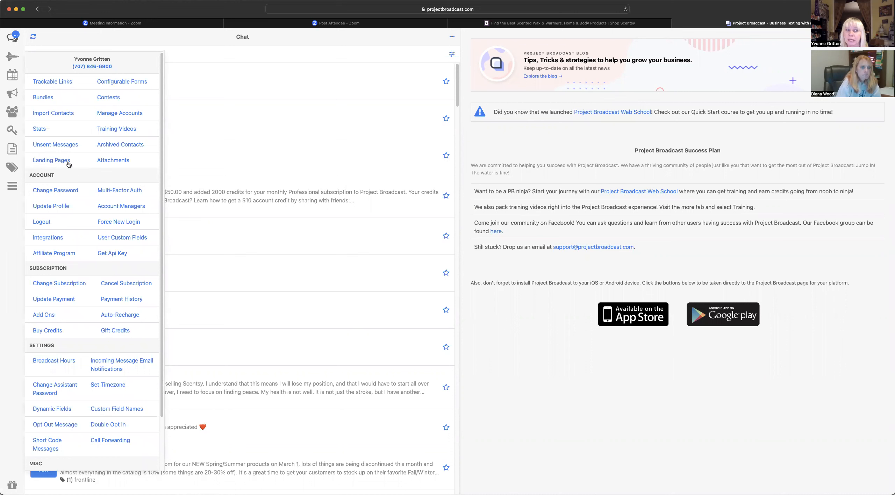
- Open the Landing Pages list from the More menu
click(46, 160)
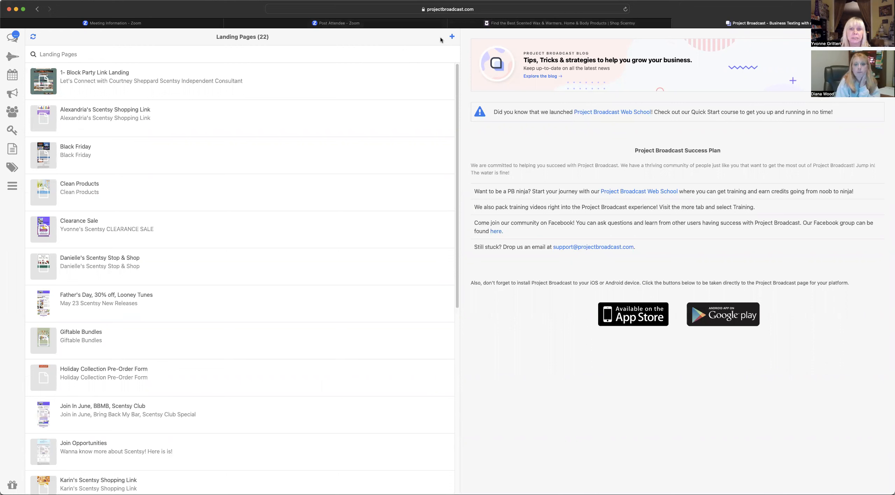
- Add a landing page with name, title and description 'Shopping Links', then save it
click(452, 37)
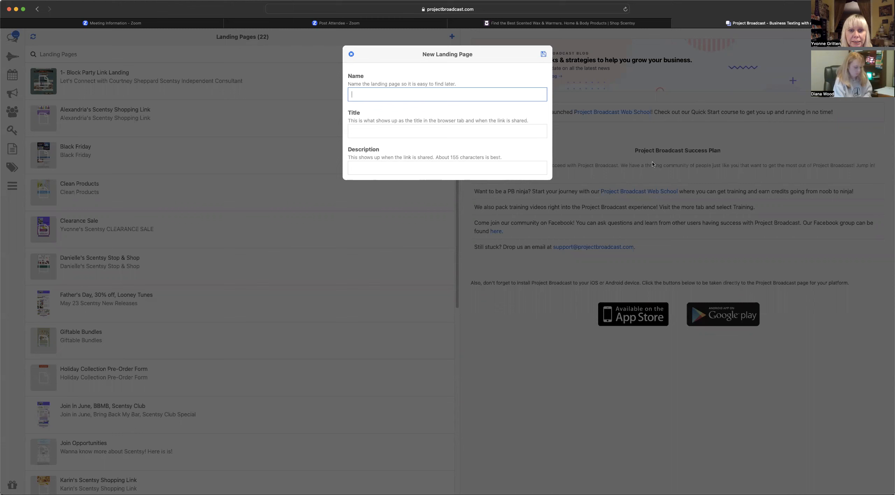
text(Shop)
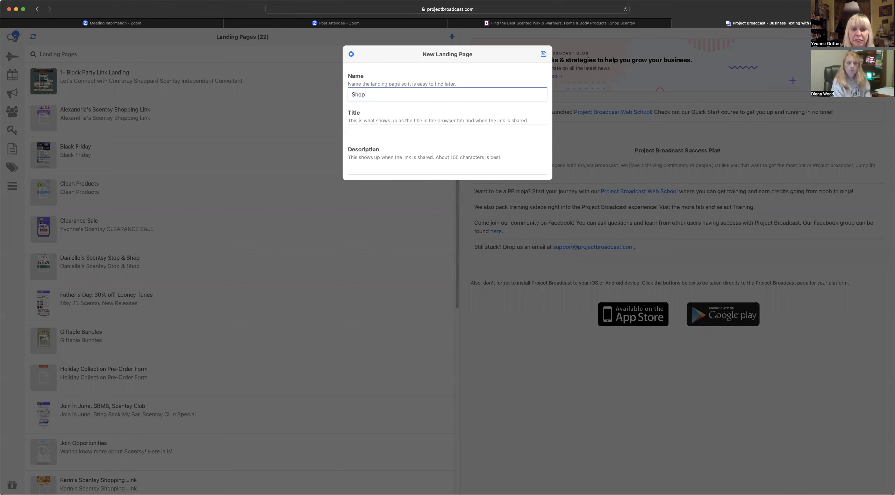
text(ping LInks)
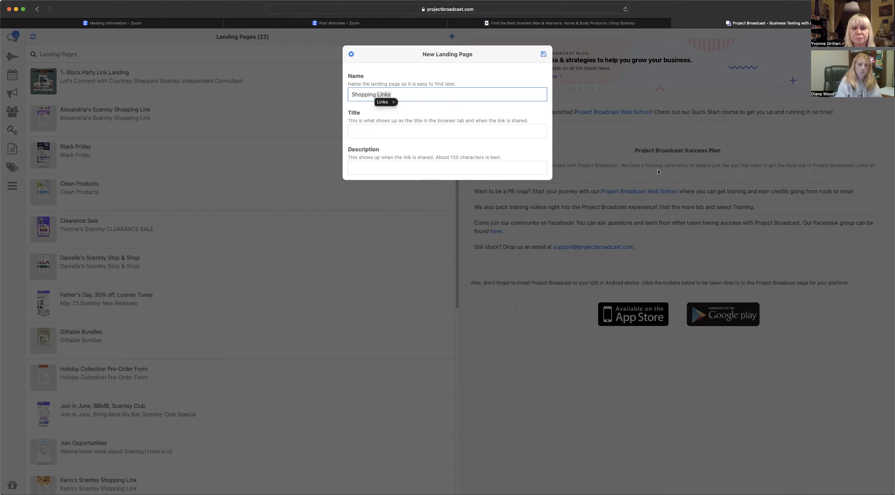
click(452, 134)
text(Sh)
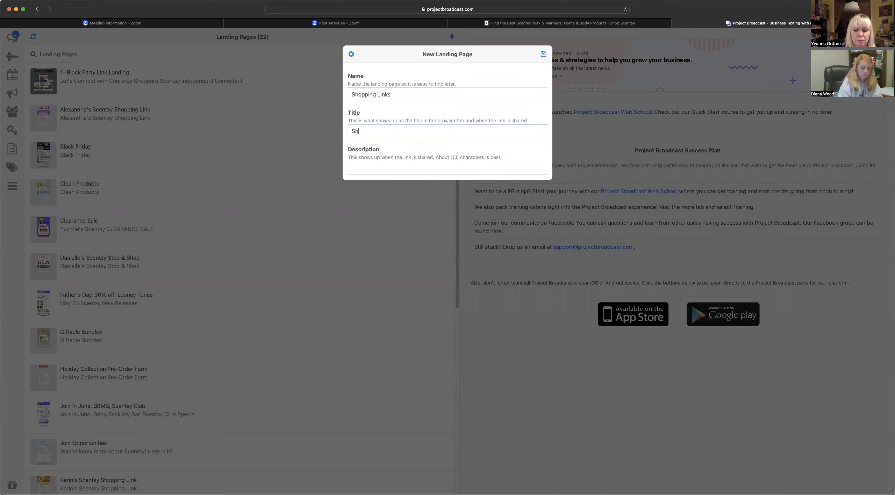
text(opping LInks)
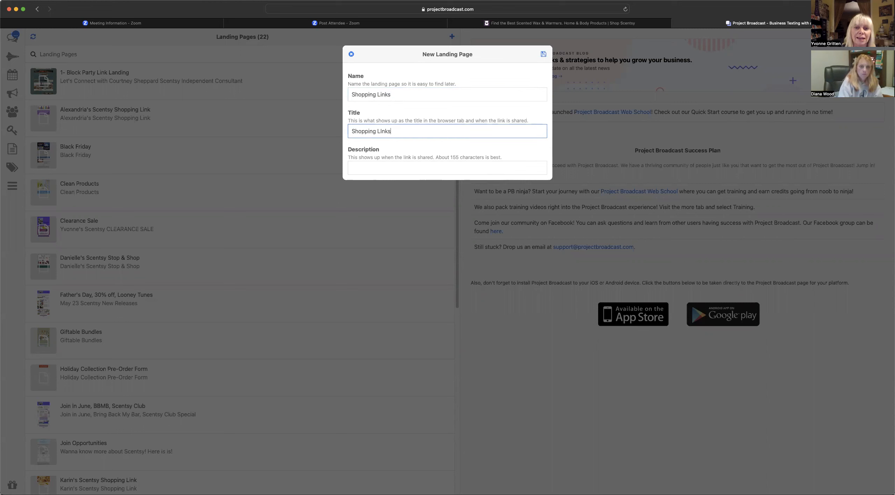
click(448, 169)
text(S)
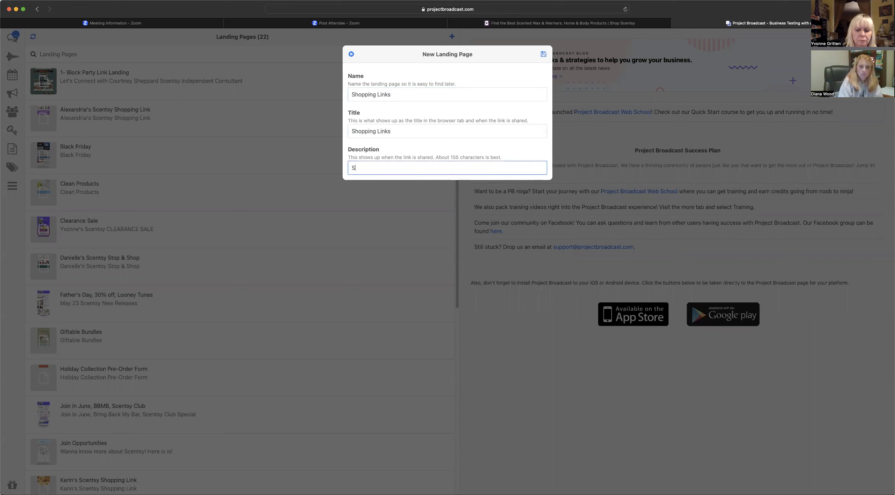
text(hopping)
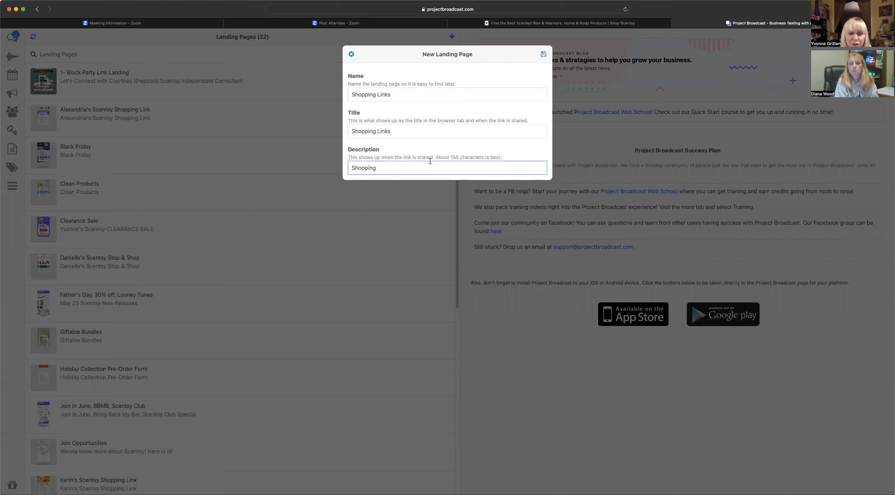
text(Shopping Links)
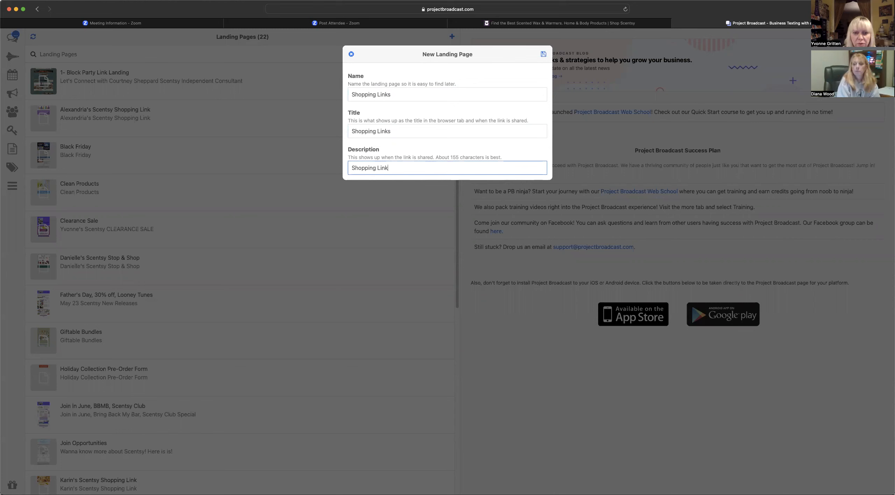
click(543, 54)
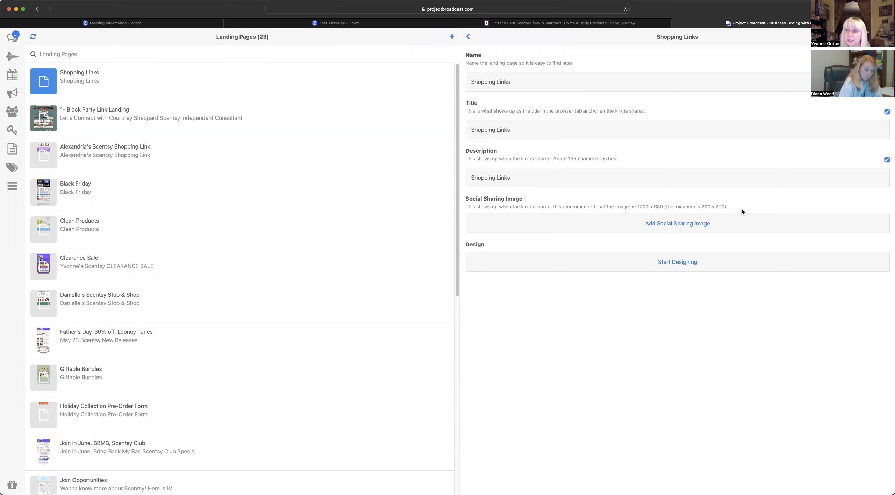
- Attach an image file as the Shopping Links page's social sharing image
click(686, 227)
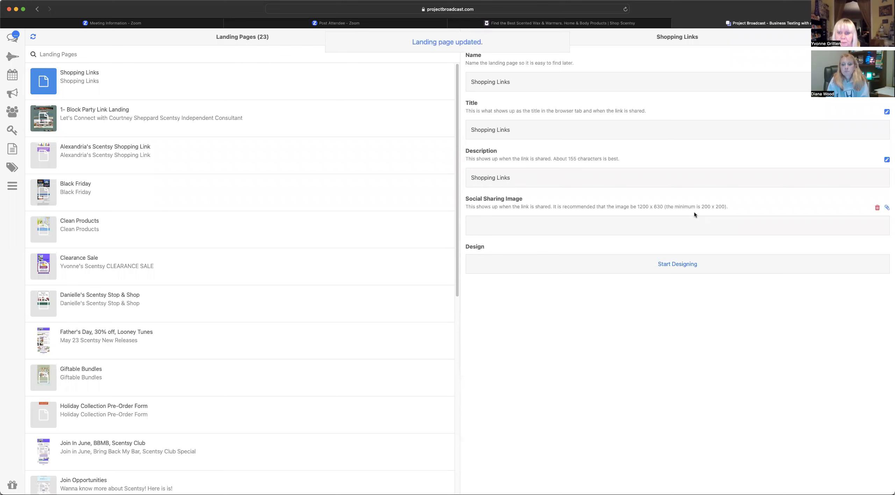
scroll(739, 348, down, 5)
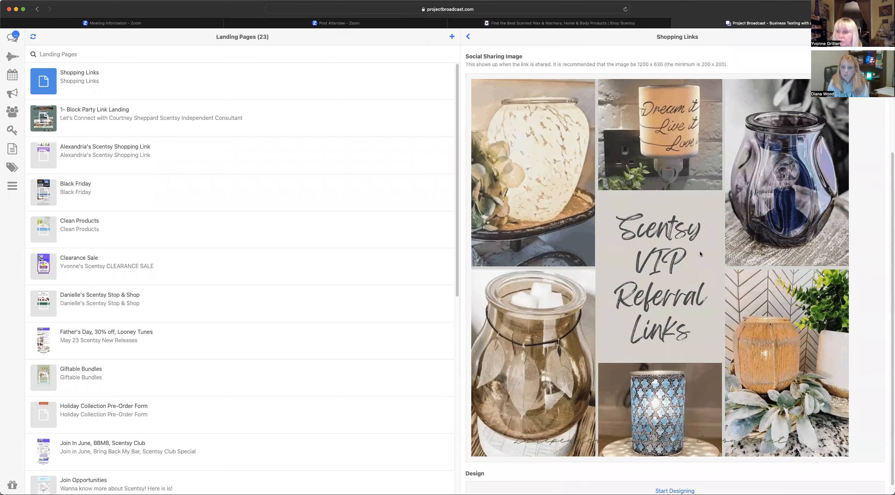
scroll(703, 290, up, 4)
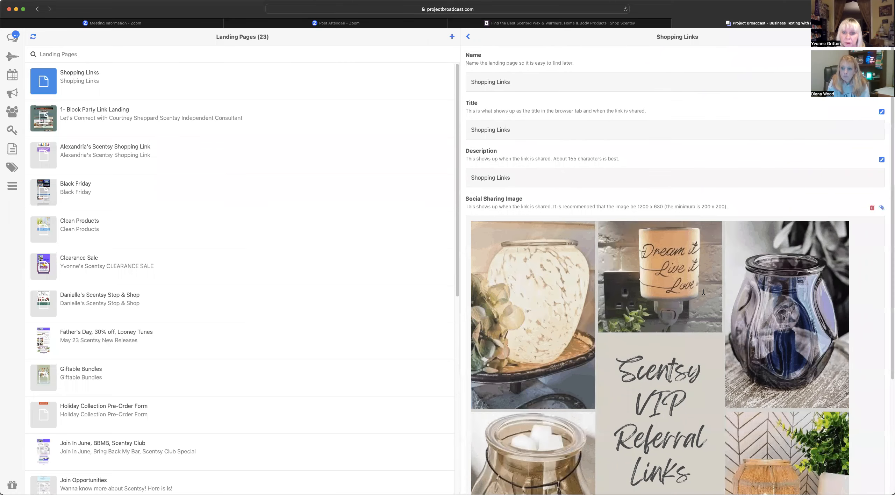
scroll(703, 294, down, 4)
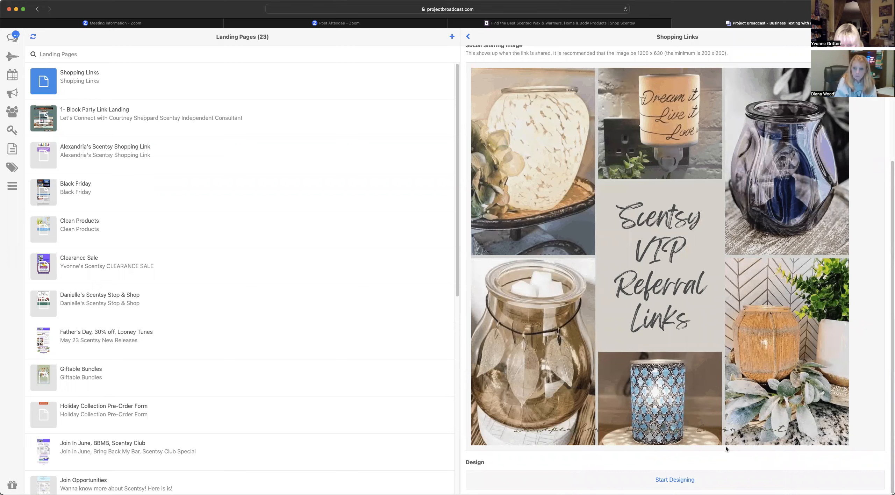
- Open the Shopping Links page editor using the Blank template
click(690, 482)
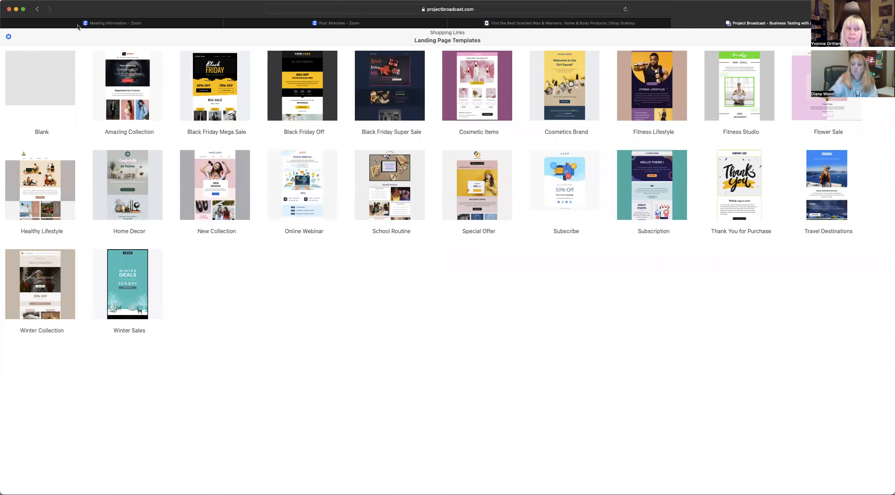
click(48, 72)
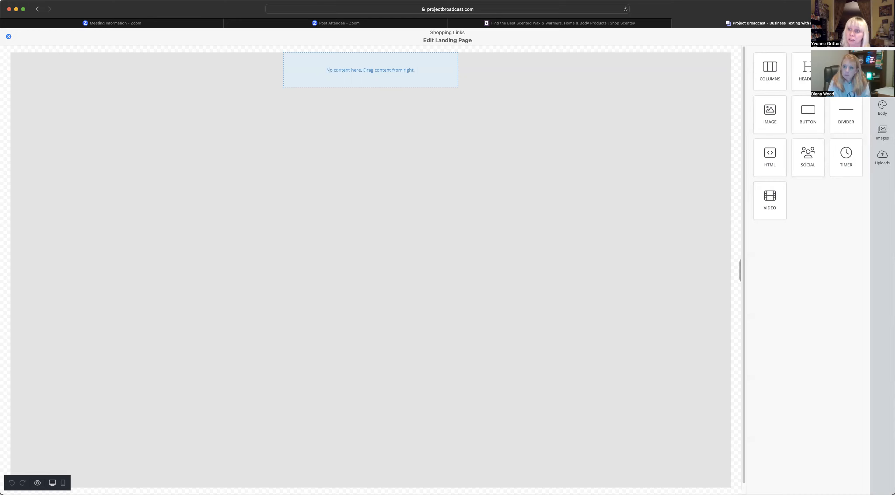
- Show the Columns row layouts in the editor's Blocks list
click(883, 83)
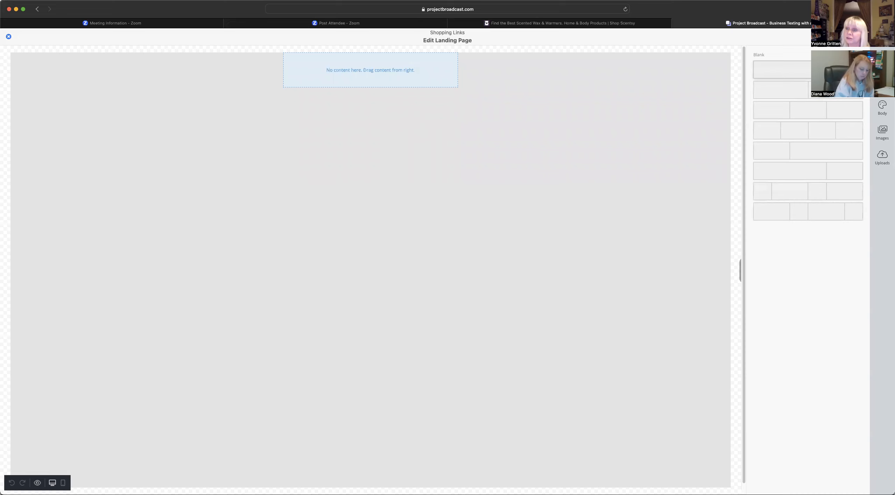
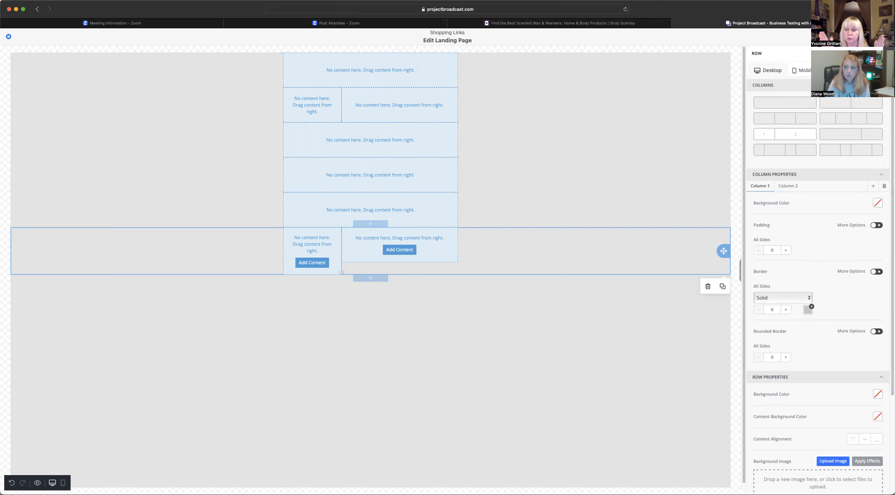
- Deselect the current row and bring up the Content blocks in the right sidebar
click(889, 54)
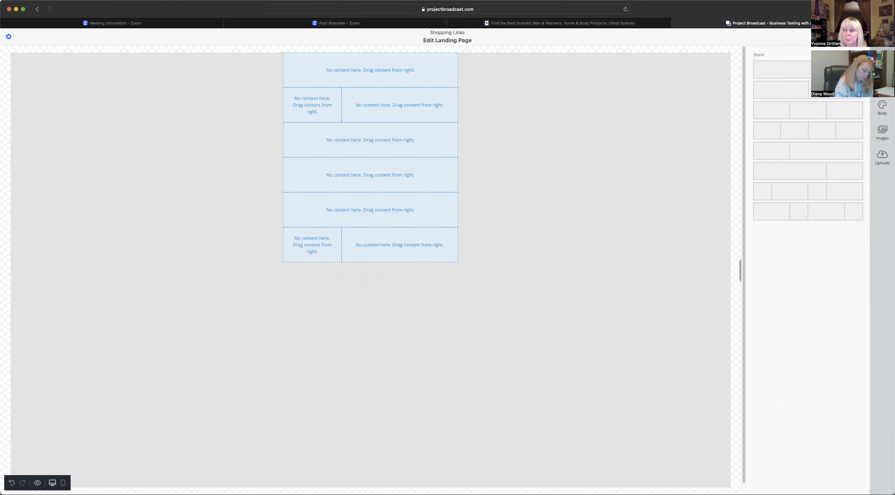
click(882, 58)
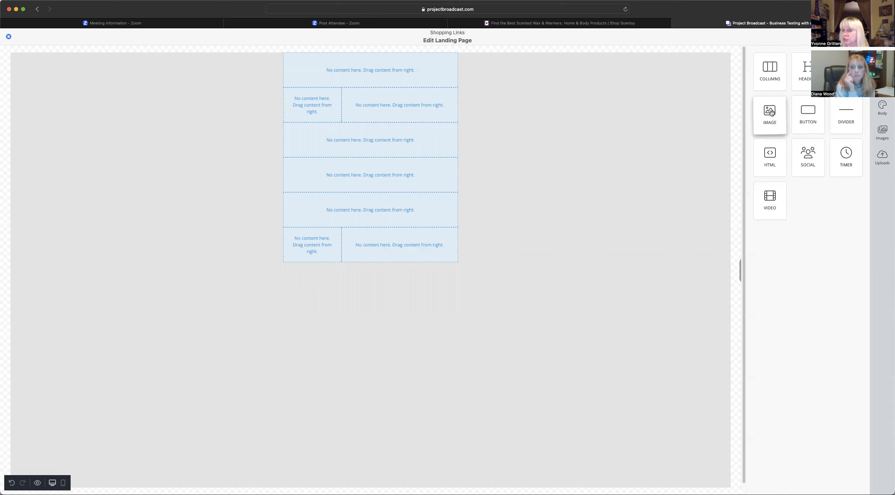
- Add an Image block to the top row and upload the Scentsy VIP Referral Links collage
drag(771, 112, 365, 68)
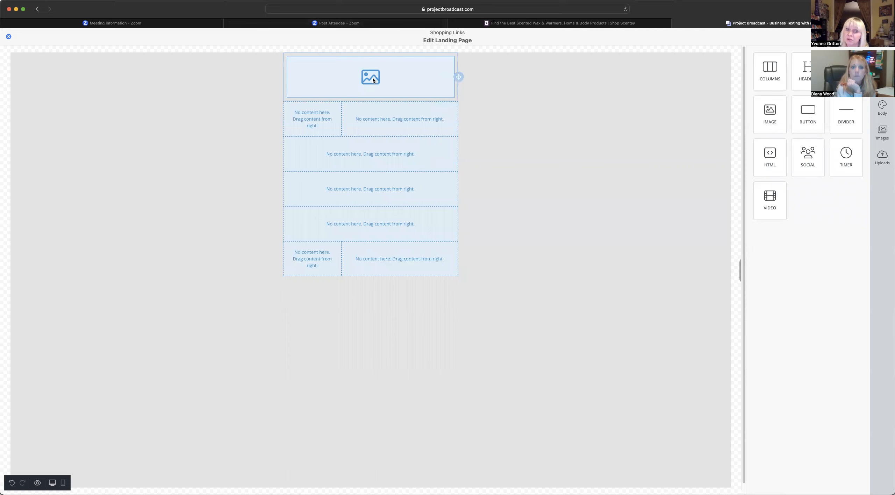
click(373, 80)
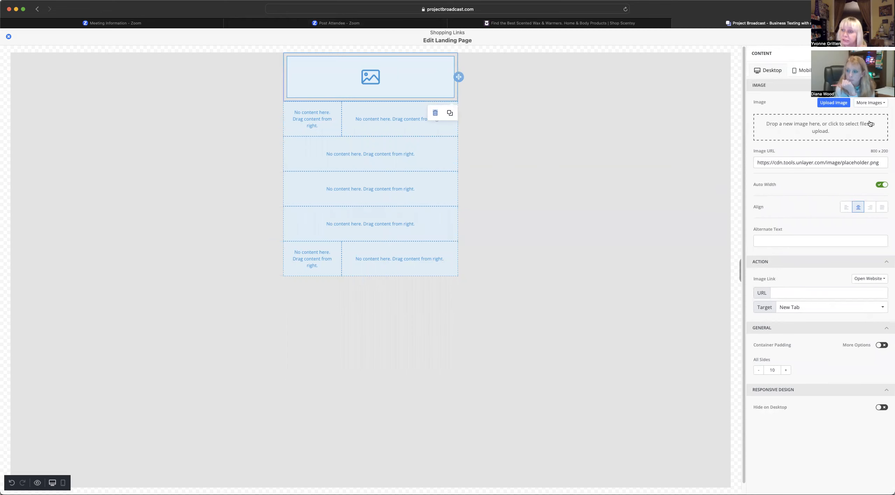
click(831, 105)
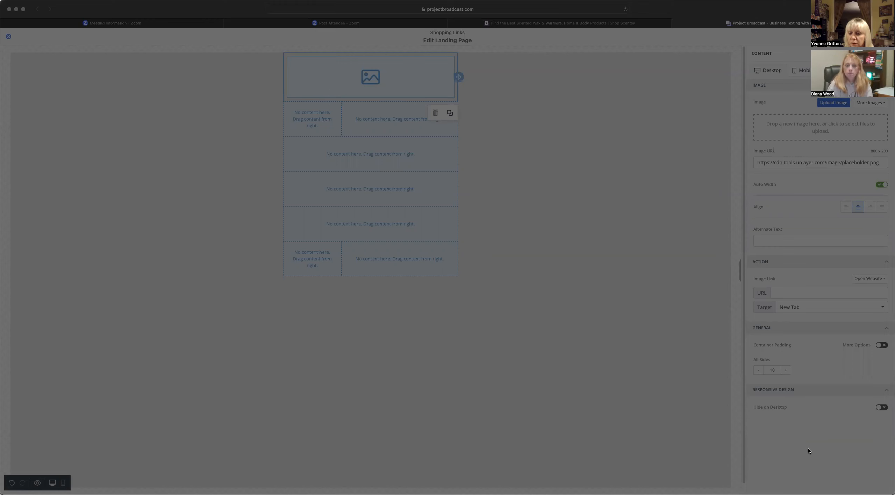
click(854, 473)
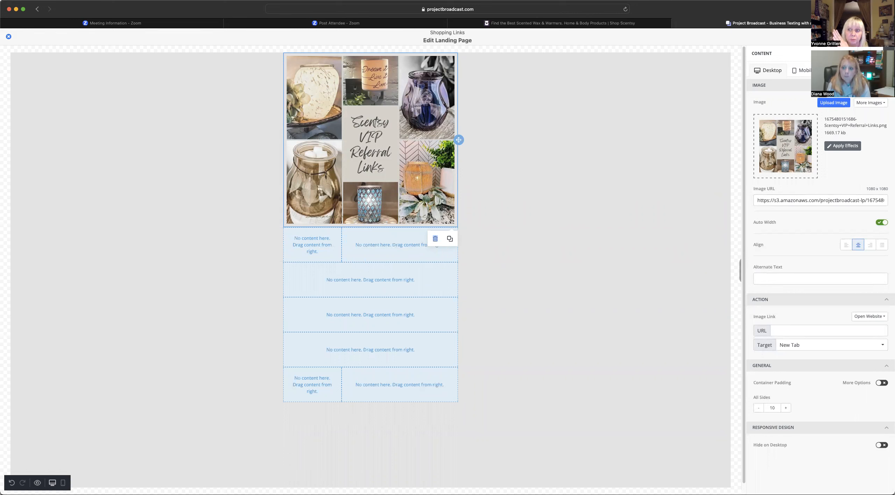
click(435, 238)
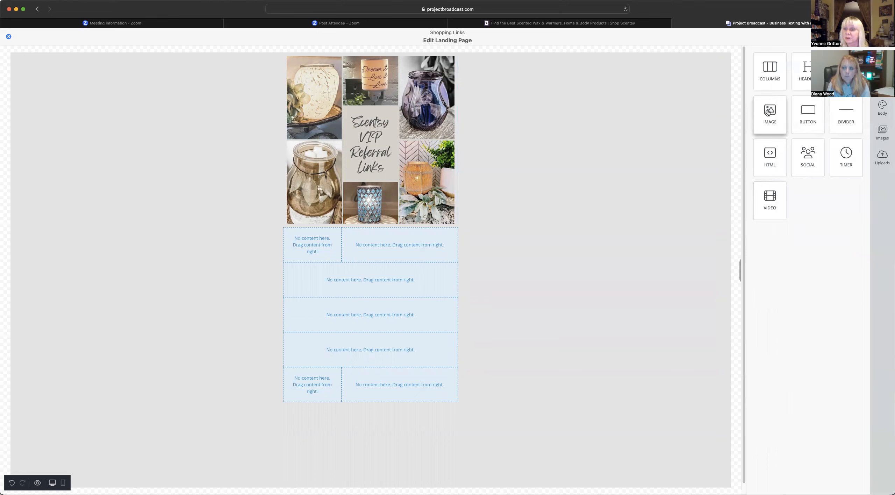
- Put an image block with the uploaded portrait photo and a text block side by side in row two
drag(769, 111, 316, 248)
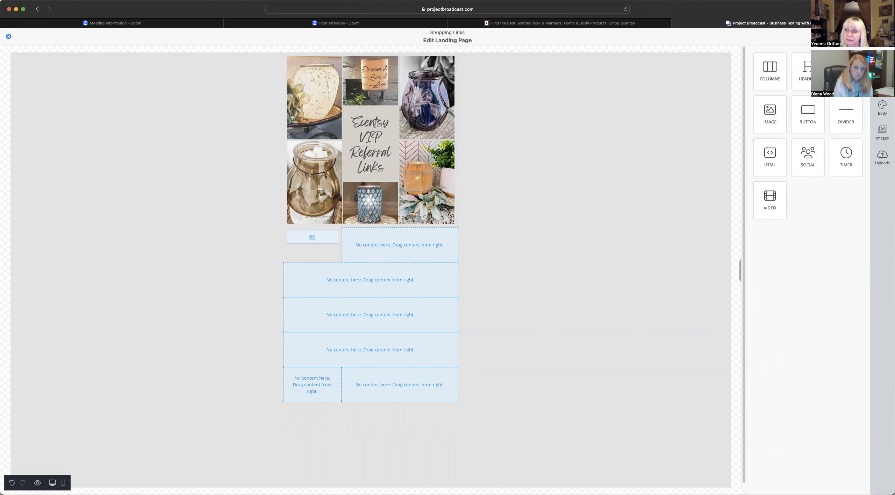
mouse_move(846, 72)
mouse_down()
mouse_move(669, 173)
mouse_move(396, 248)
mouse_up()
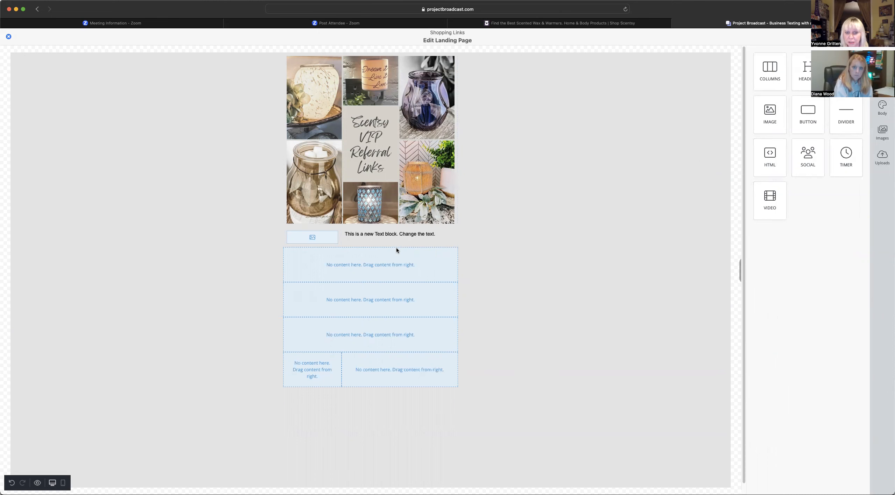
click(312, 238)
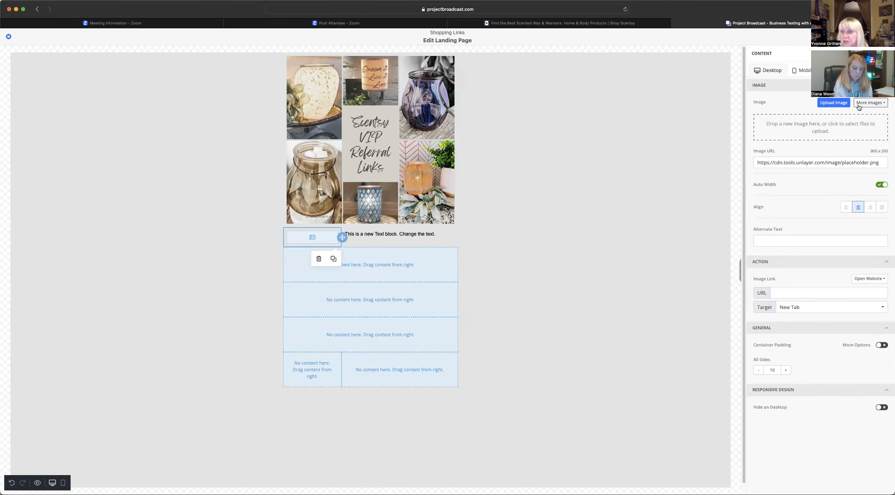
click(836, 106)
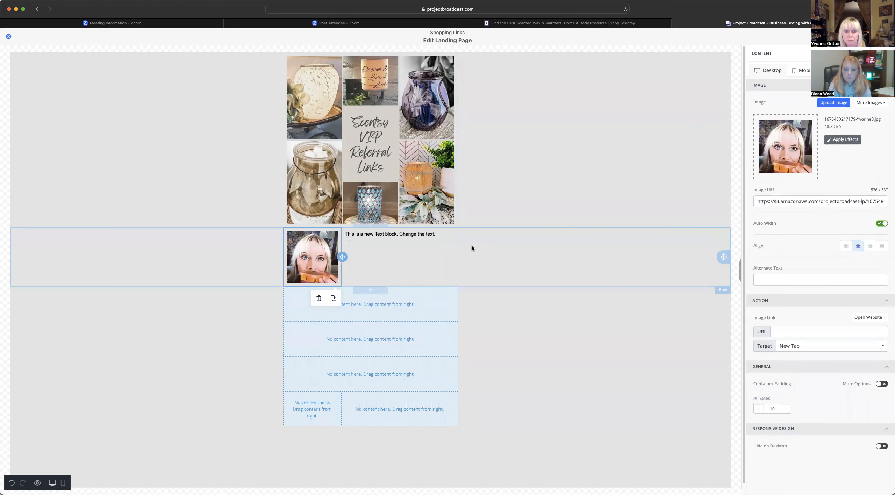
click(377, 236)
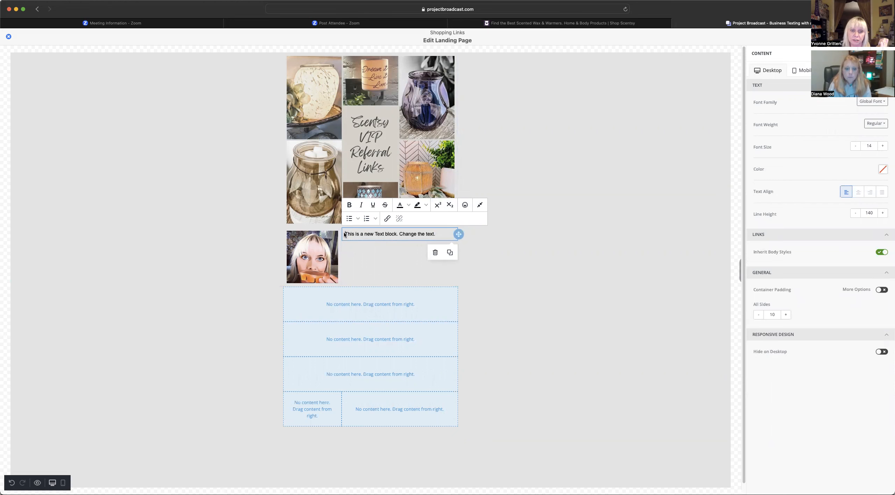
- Replace the placeholder with a greeting introducing the consultant by name as 'your Scentsy Lady', then select it
drag(345, 233, 445, 234)
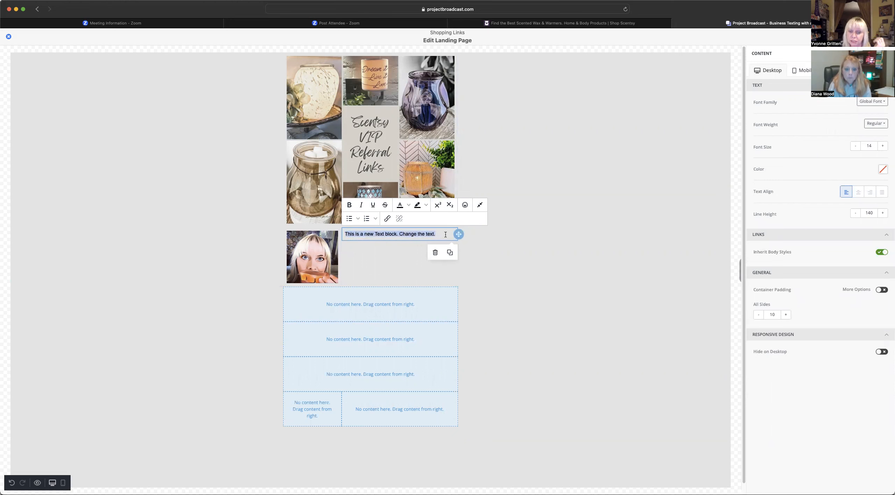
text(Hi)
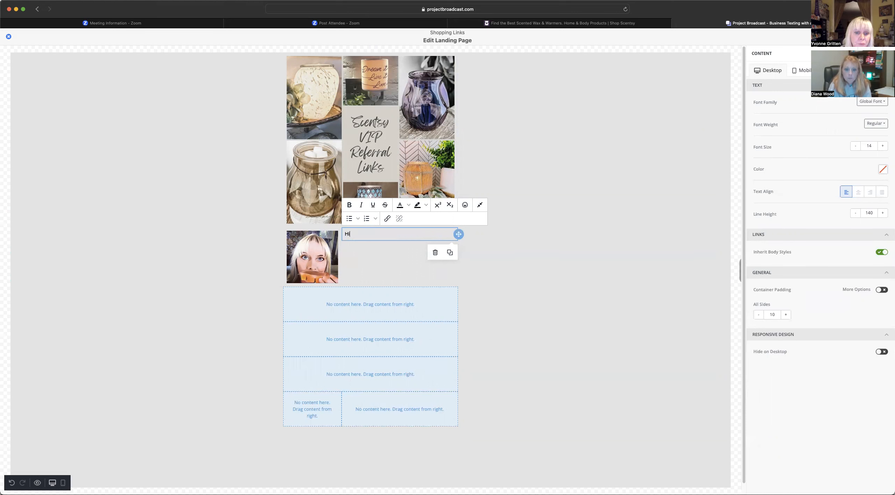
text(!  I'm )
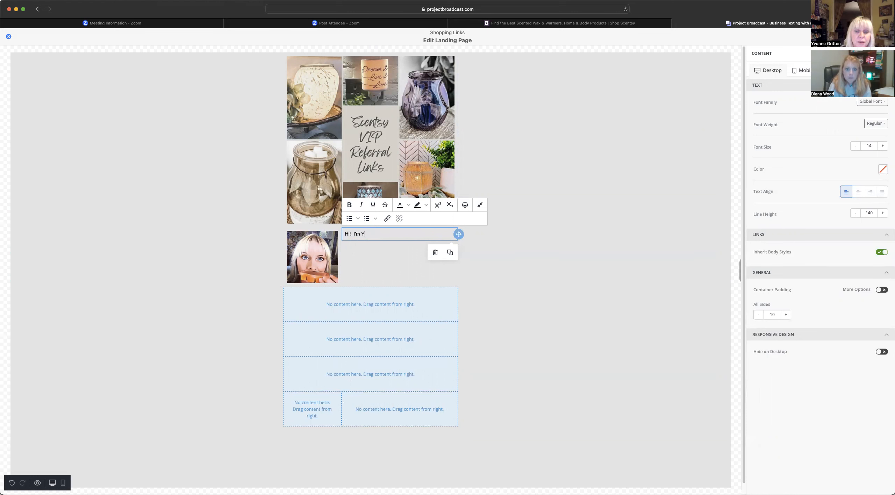
text(Yvonne Gri)
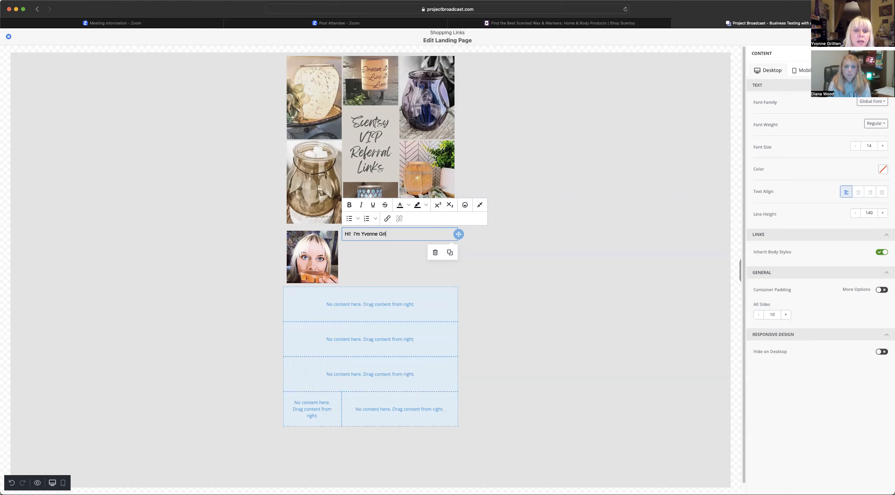
text(tten, your)
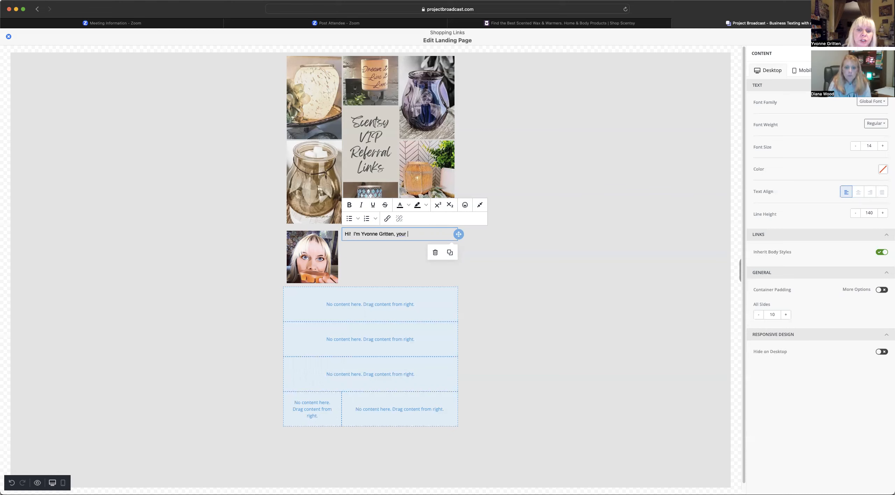
text( Scentsy)
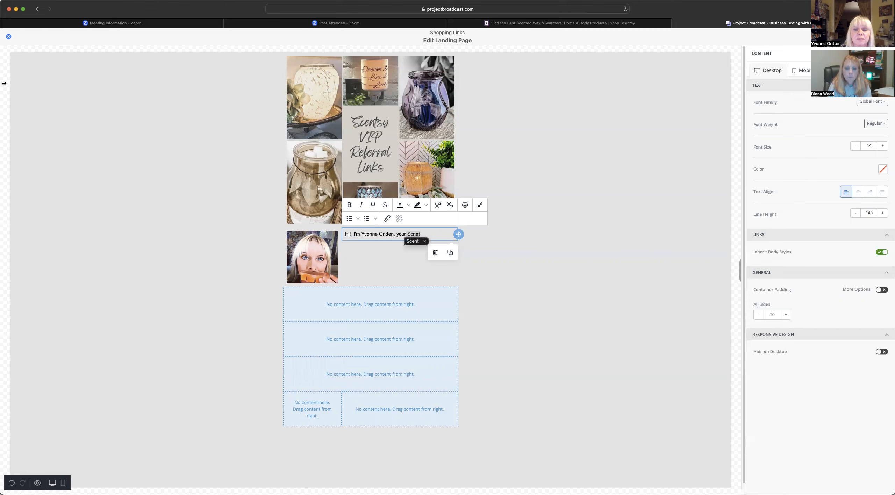
text( Lady.)
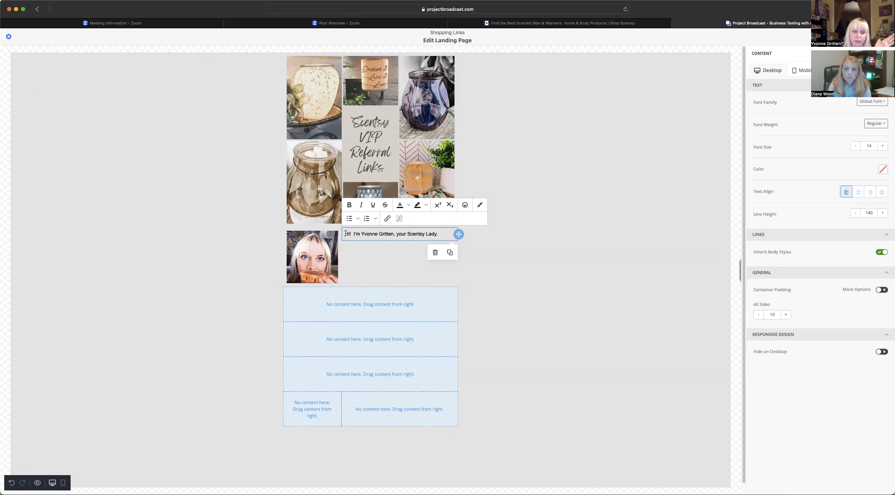
drag(345, 233, 449, 236)
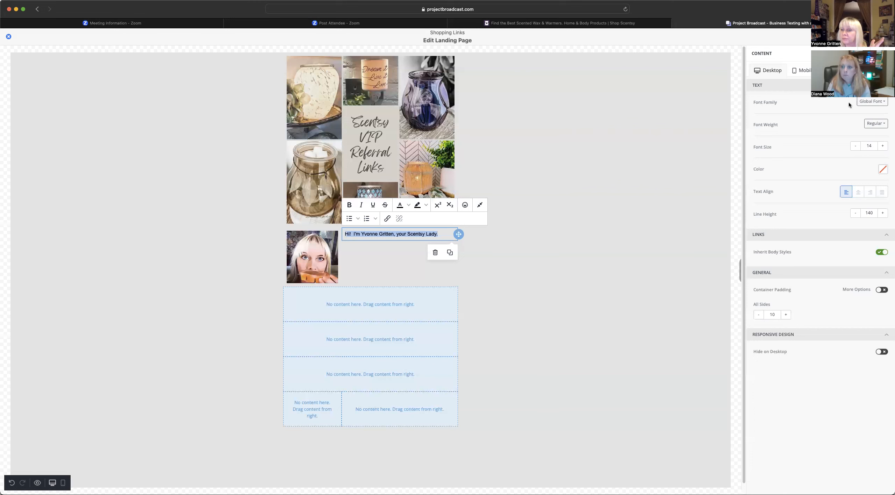
- Set the greeting font to Cabin, Regular weight, at size 22
click(872, 101)
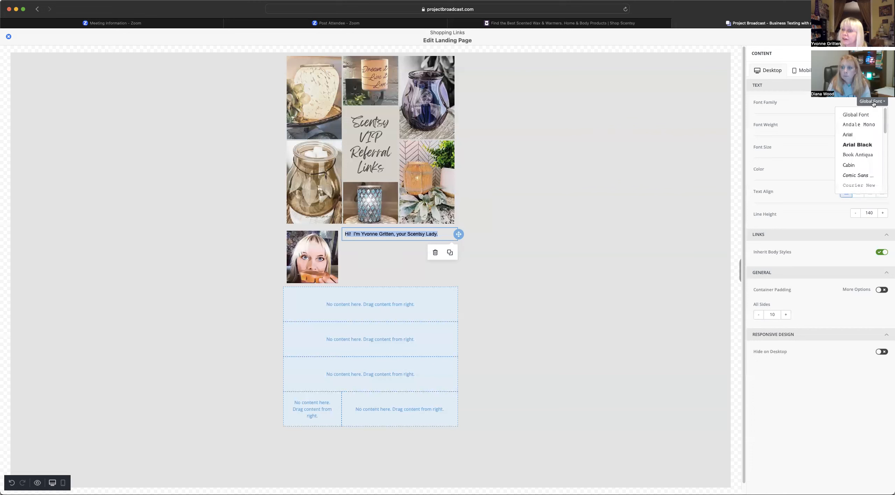
click(848, 165)
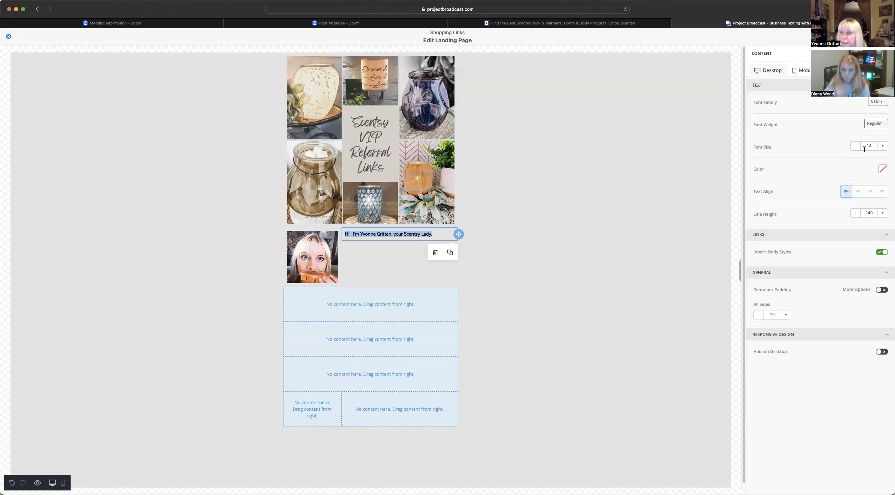
click(875, 124)
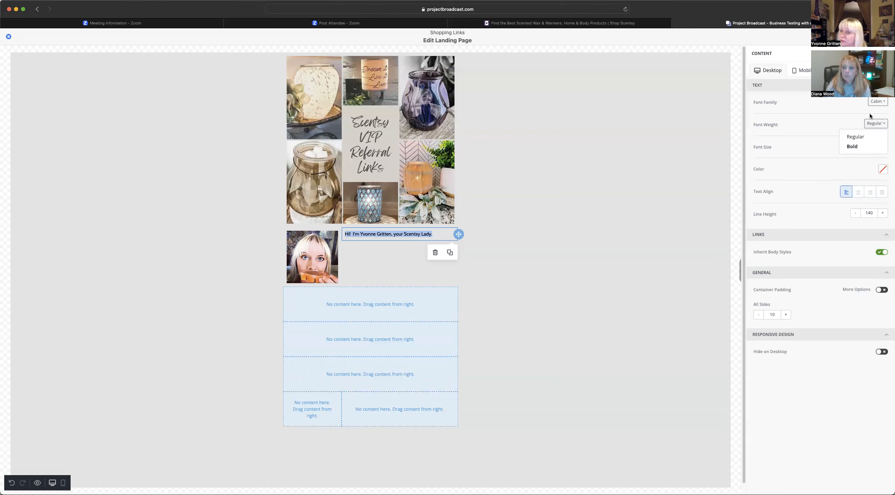
click(827, 123)
click(883, 146)
click(883, 146)
click(882, 147)
click(882, 146)
click(882, 146)
click(883, 146)
click(883, 146)
click(883, 147)
click(882, 147)
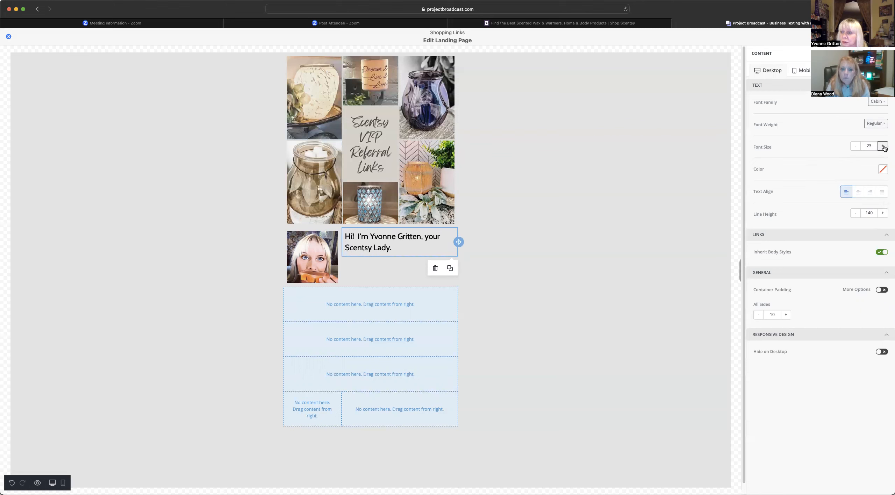
click(856, 146)
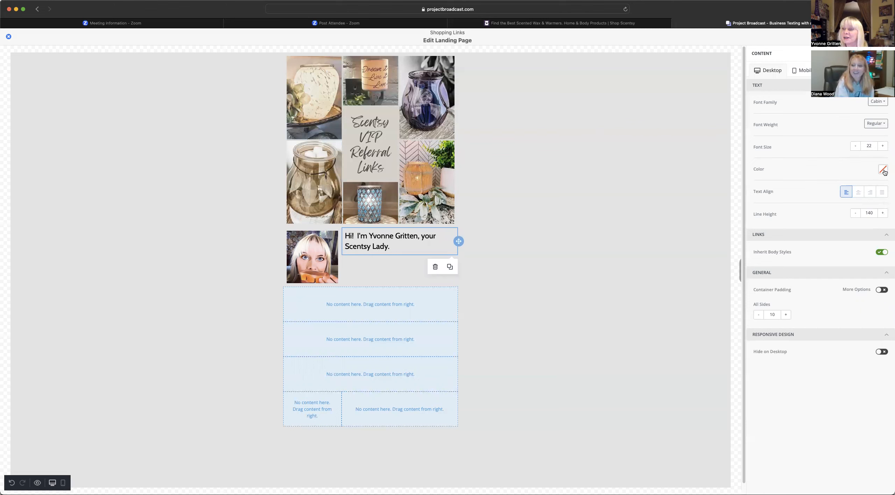
- Colour the greeting text dark navy 34495E
click(882, 170)
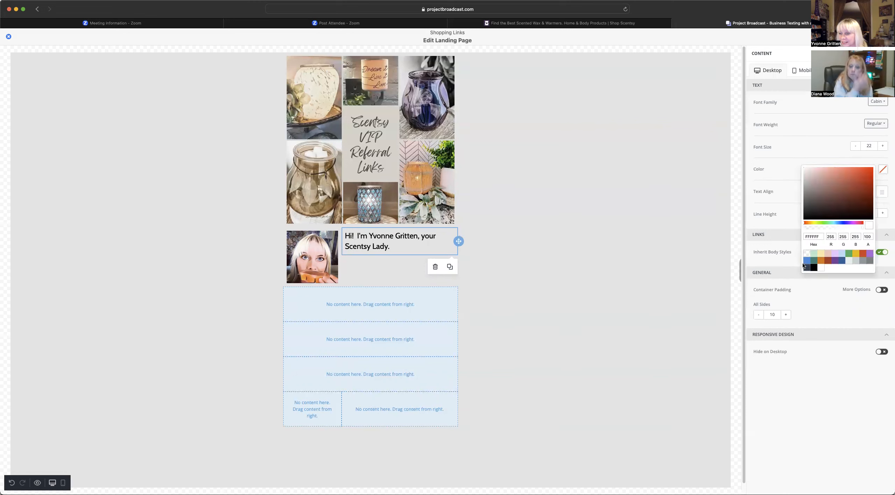
click(807, 268)
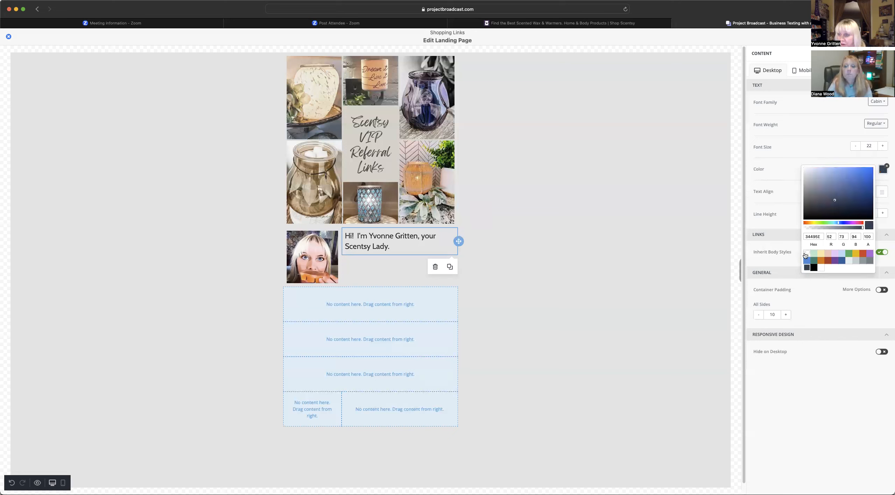
click(803, 147)
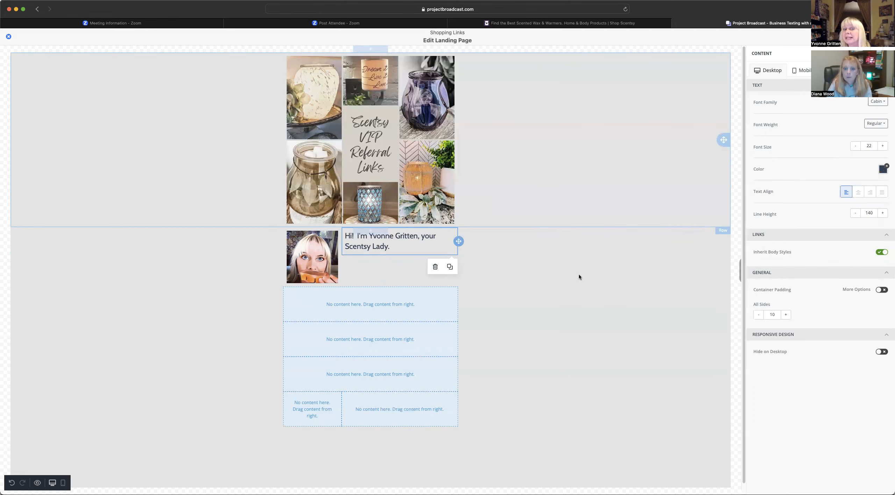
- Add a new Text block below the intro row
click(400, 249)
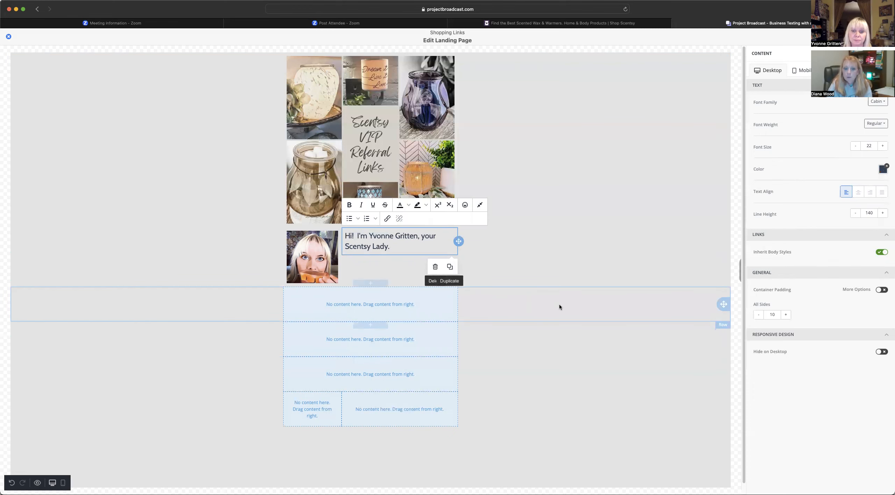
scroll(573, 339, down, 1)
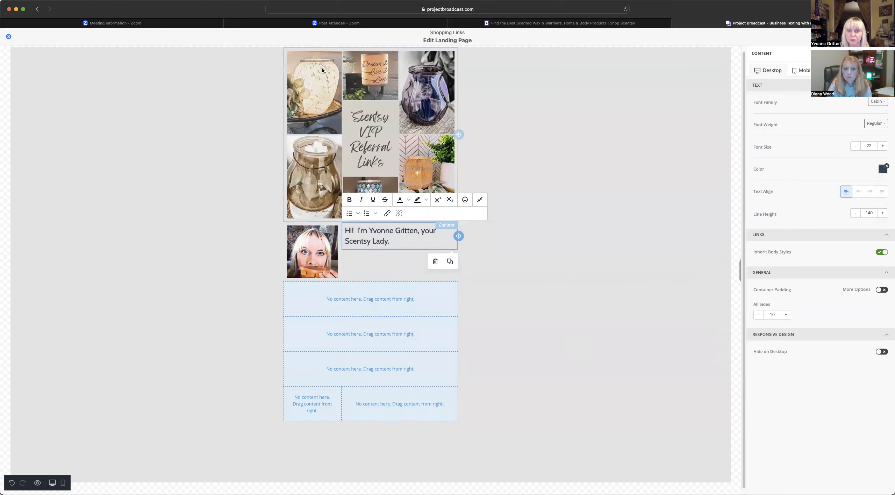
click(599, 124)
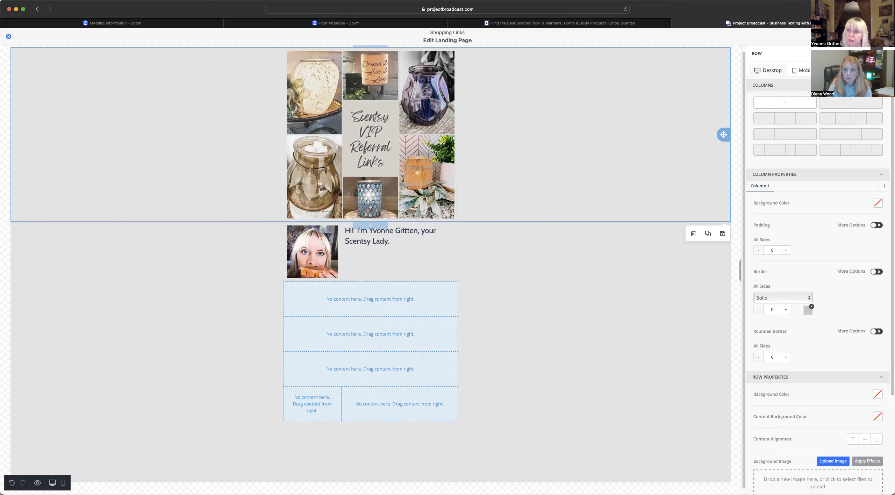
click(889, 53)
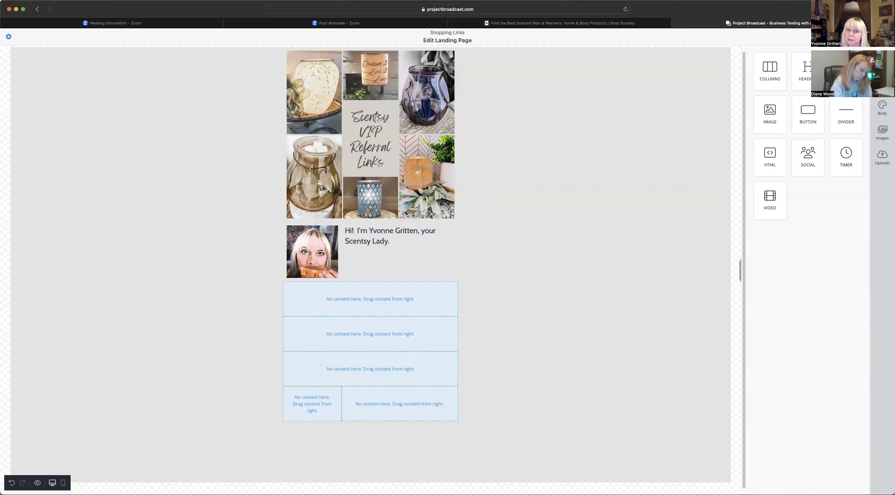
drag(554, 284, 283, 290)
click(376, 289)
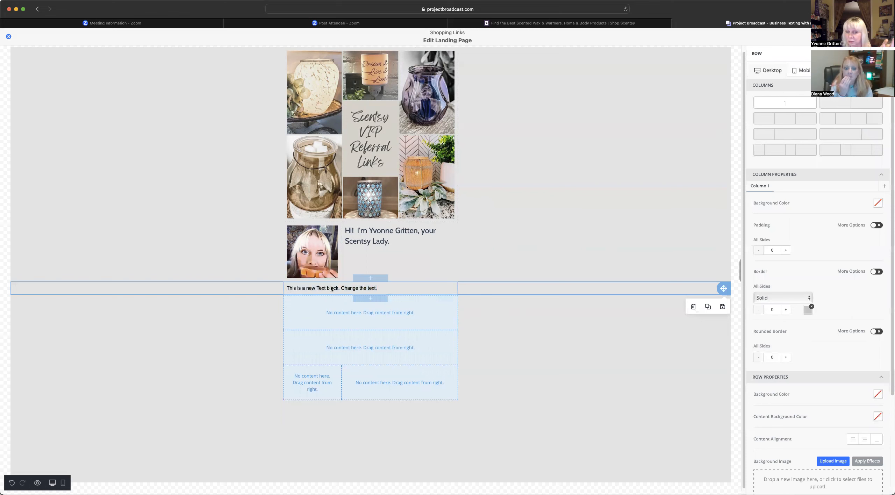
click(385, 289)
- Replace its placeholder with three lines: find your friend's name, click her link, she'll earn free and half price items
drag(377, 288, 284, 288)
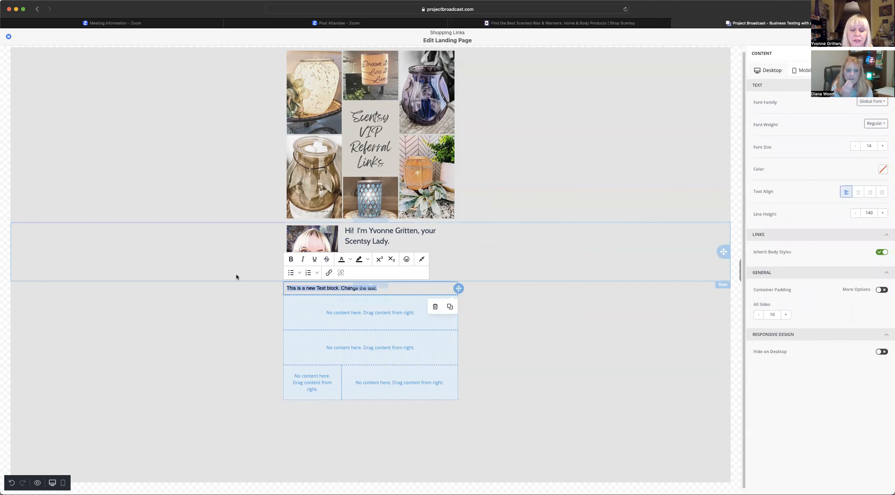
text(Find your Frie)
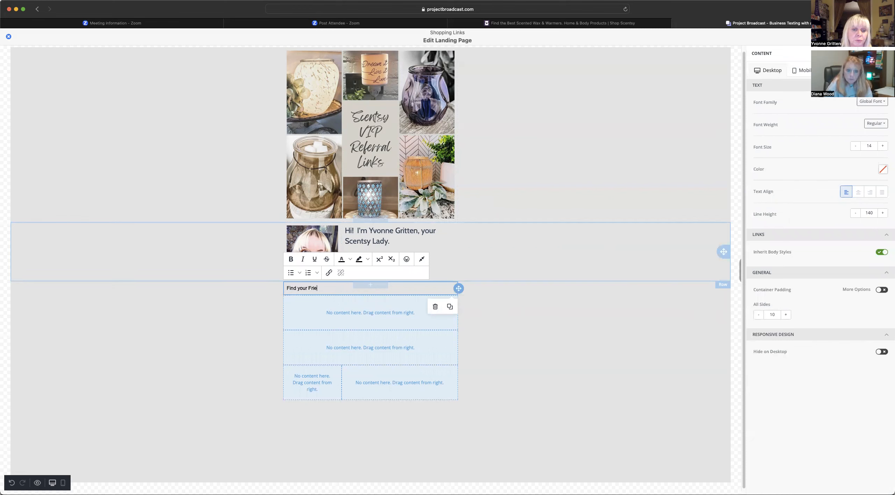
key(BackSpace)
key(BackSpace)
key(BackSpace)
key(BackSpace)
key(BackSpace)
key(BackSpace)
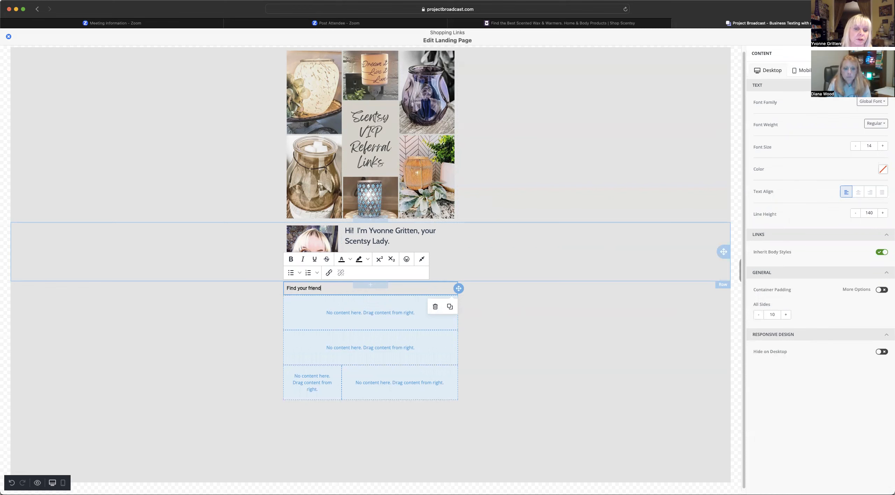
key(Return)
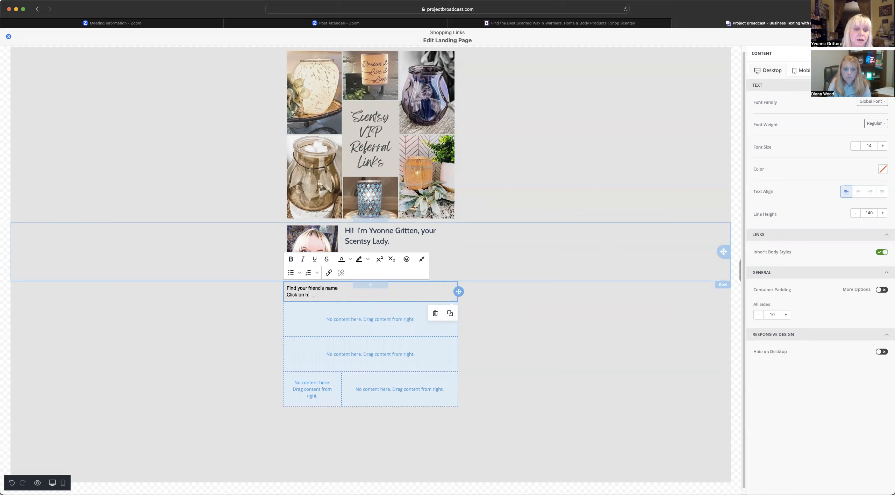
text(Click on her lic)
key(BackSpace)
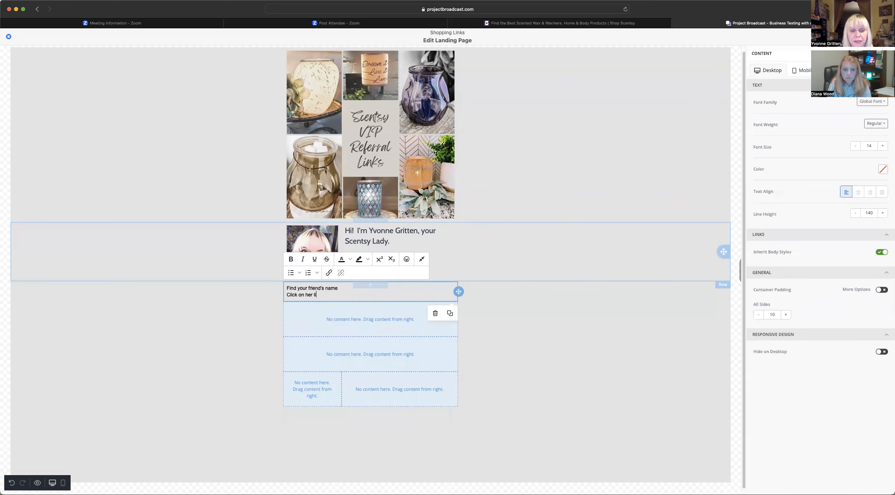
text(nk)
key(Return)
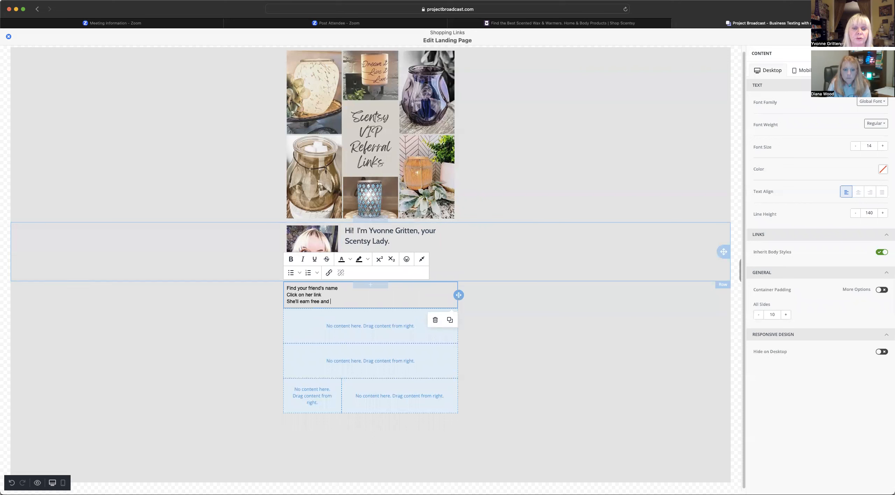
text(She'll earn free and half price items when you )
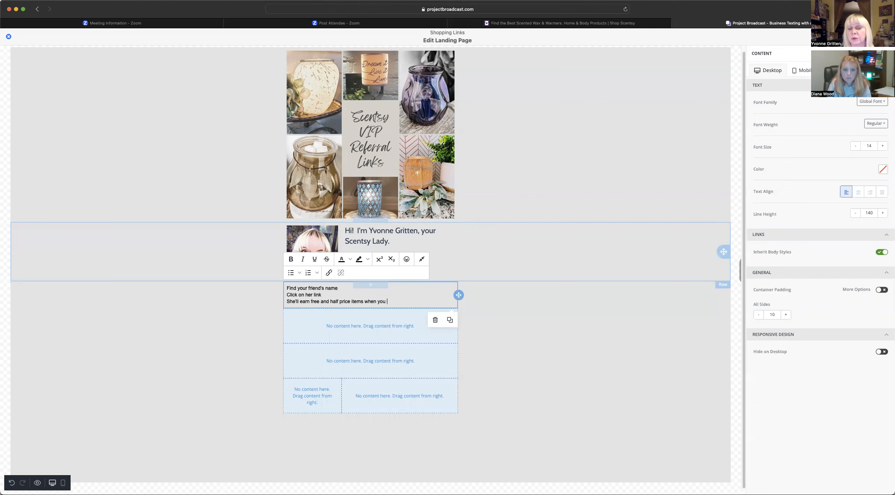
text(order.)
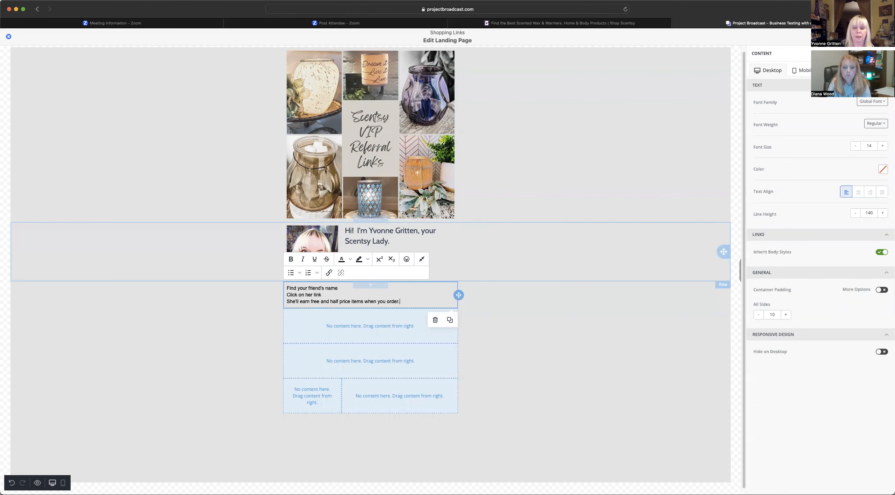
- Set the three referral lines to Cabin at font size 22
drag(402, 304, 276, 287)
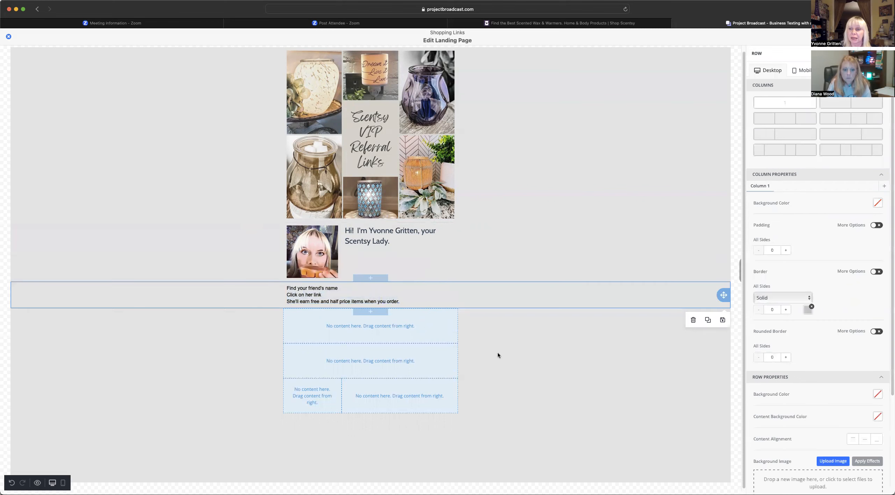
click(294, 295)
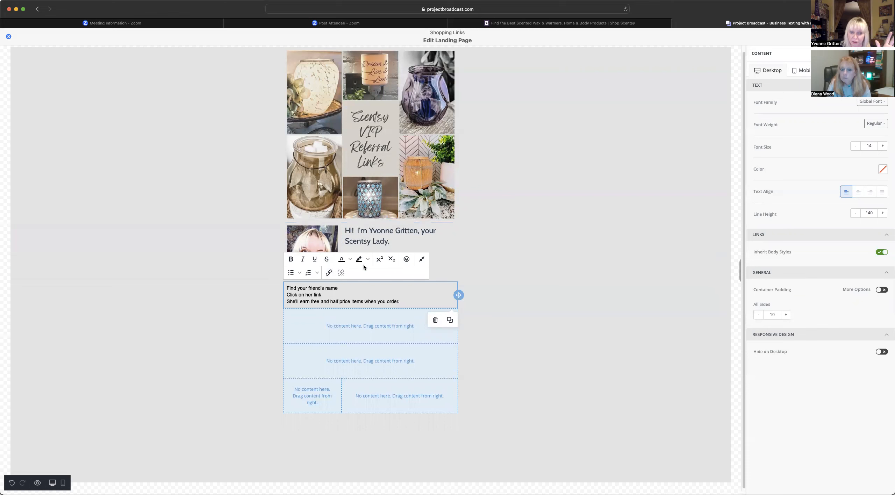
drag(284, 291, 401, 302)
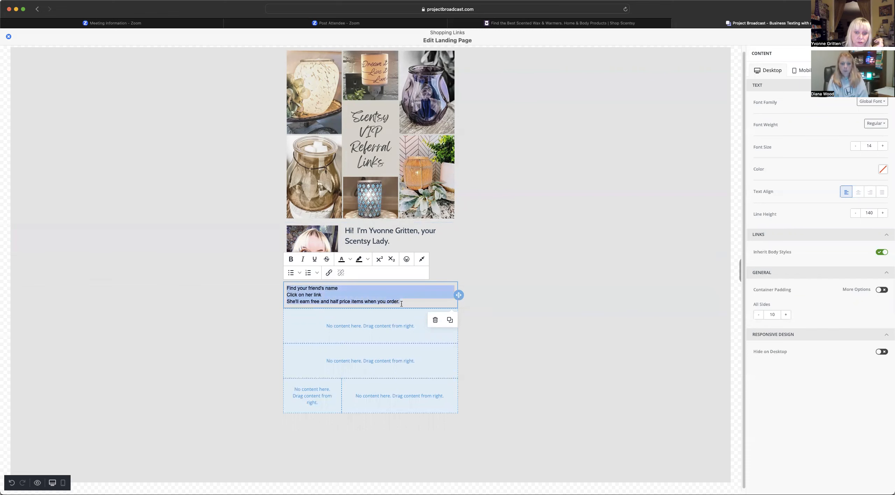
click(872, 101)
click(849, 166)
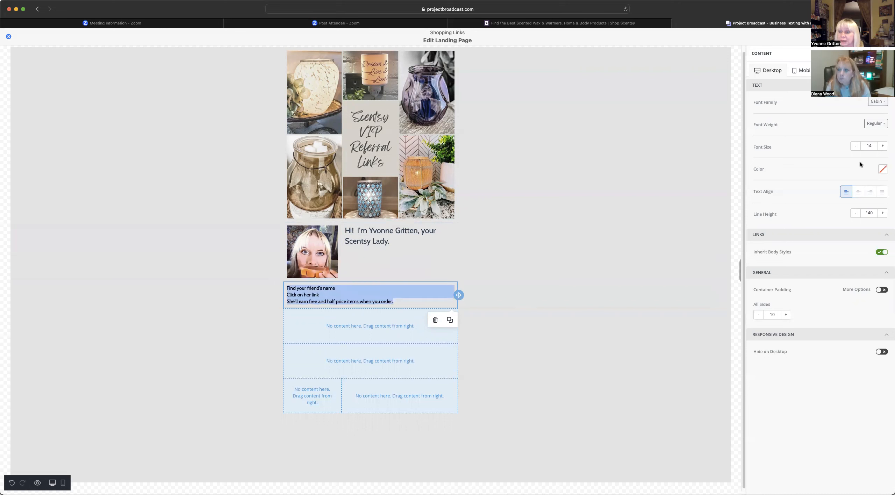
click(883, 146)
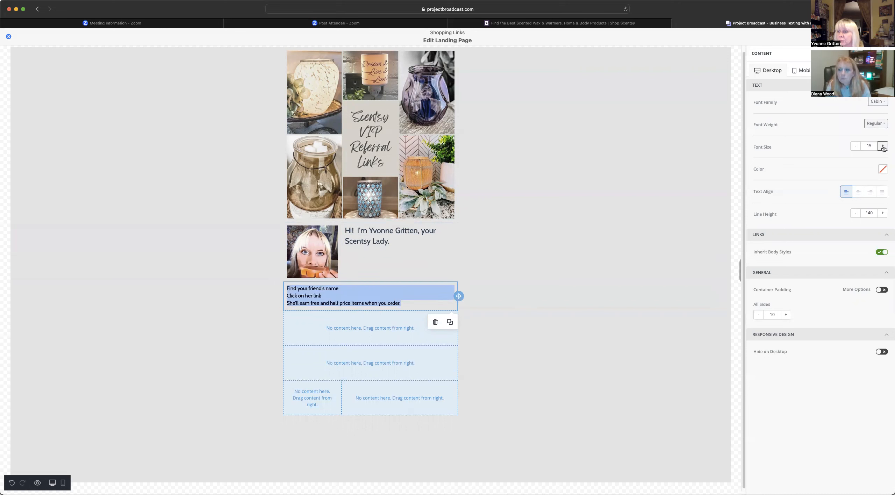
click(883, 147)
click(883, 146)
click(883, 146)
click(883, 146)
click(883, 146)
click(883, 147)
click(884, 147)
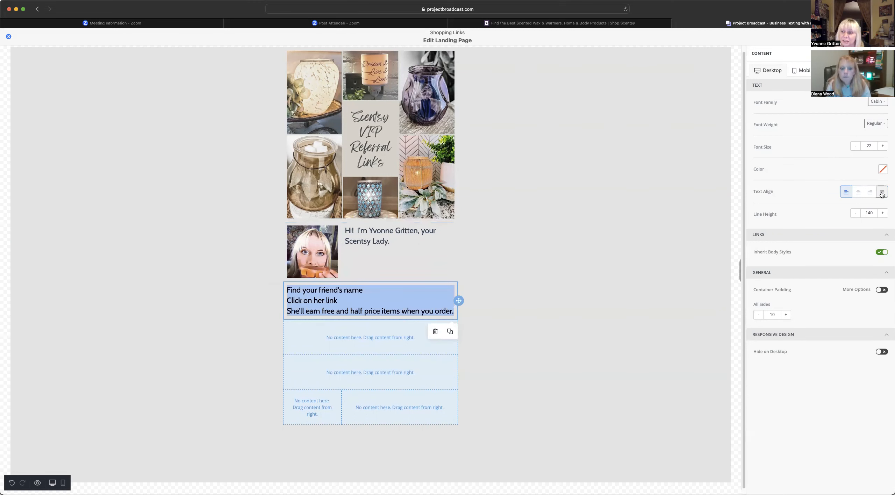
- Colour the referral lines blue 236FA1 and centre-align them
click(883, 170)
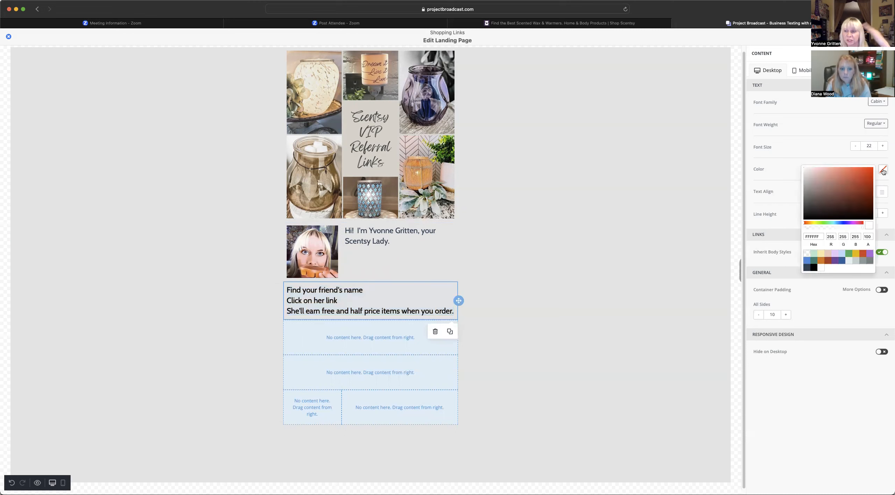
click(841, 261)
click(816, 147)
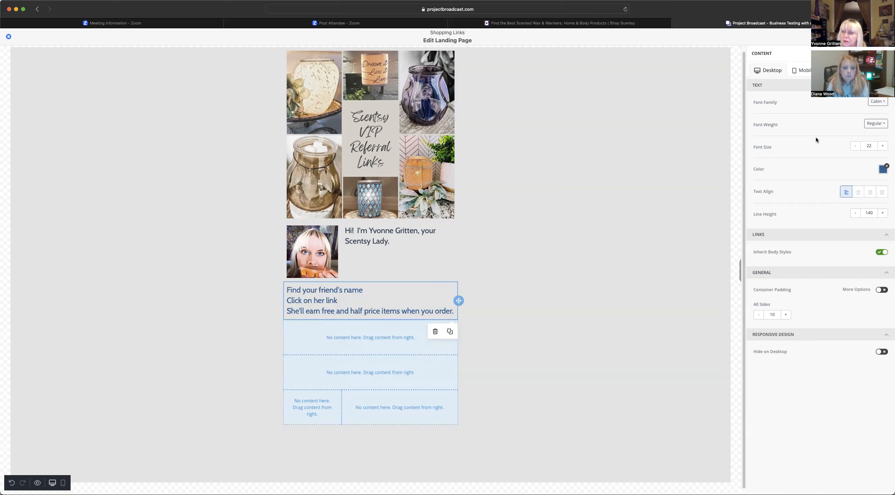
click(858, 195)
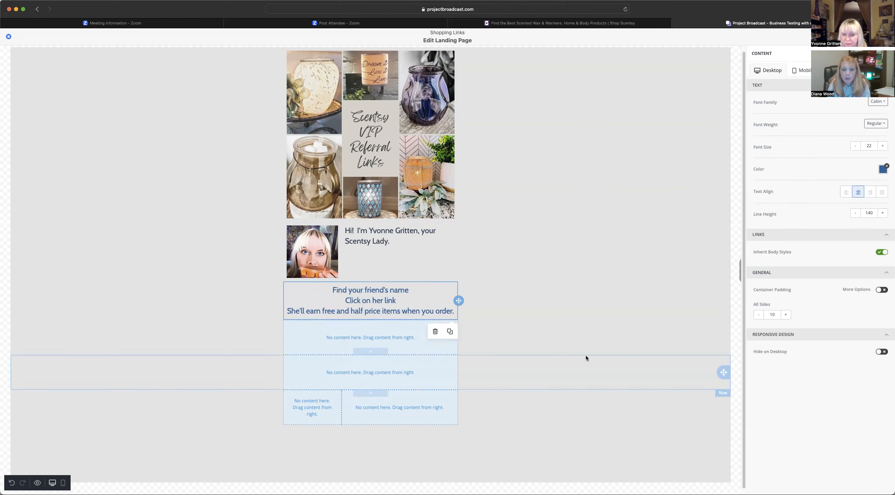
click(508, 285)
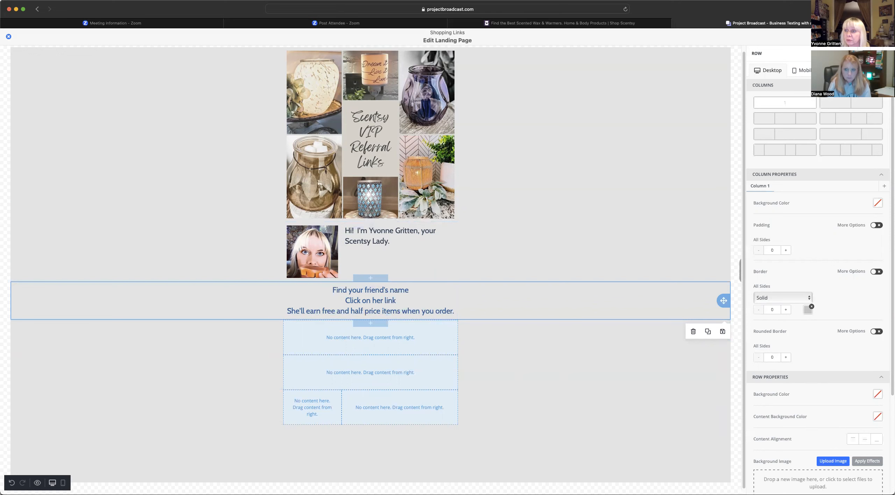
- Split the empty row below the text into two equal 50/50 columns
click(889, 53)
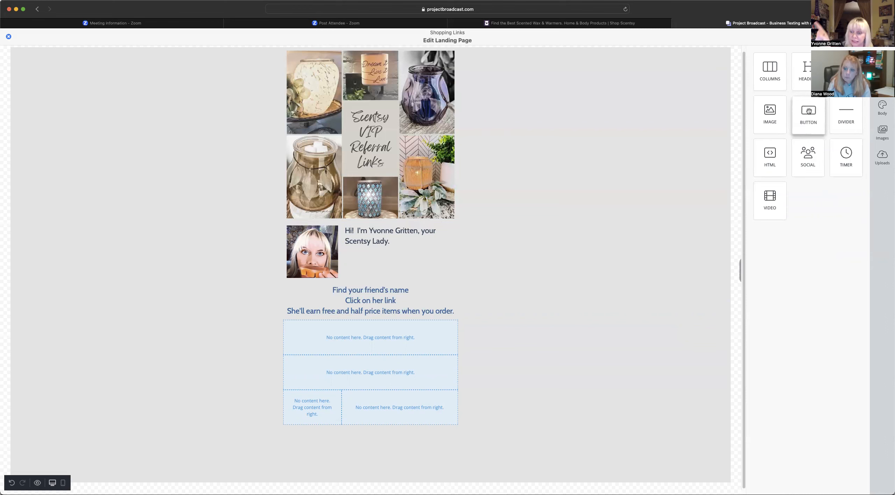
drag(809, 111, 697, 176)
drag(813, 117, 361, 341)
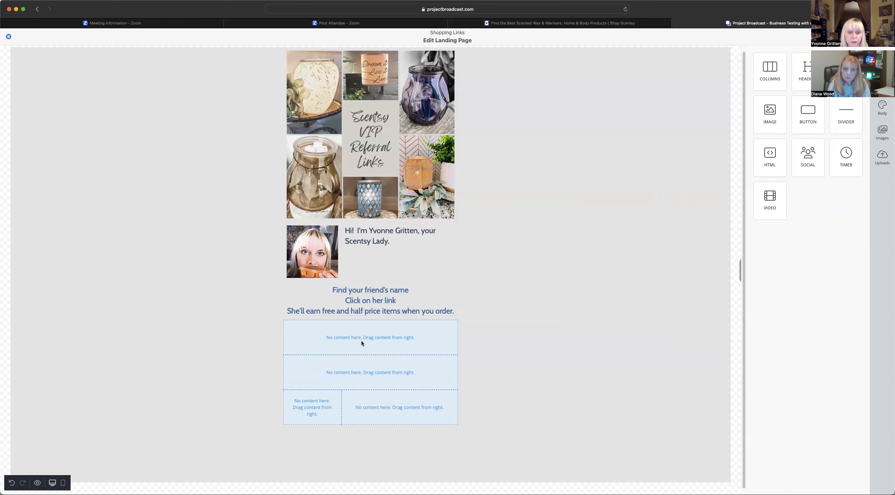
click(361, 342)
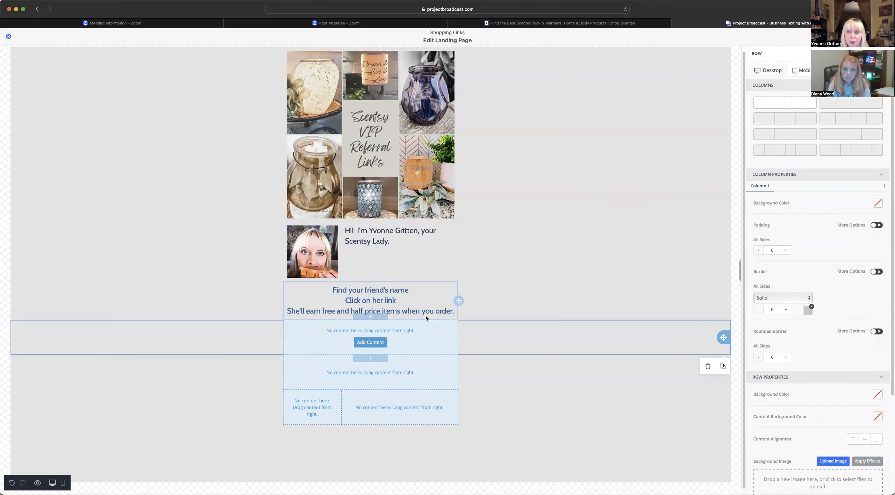
click(841, 104)
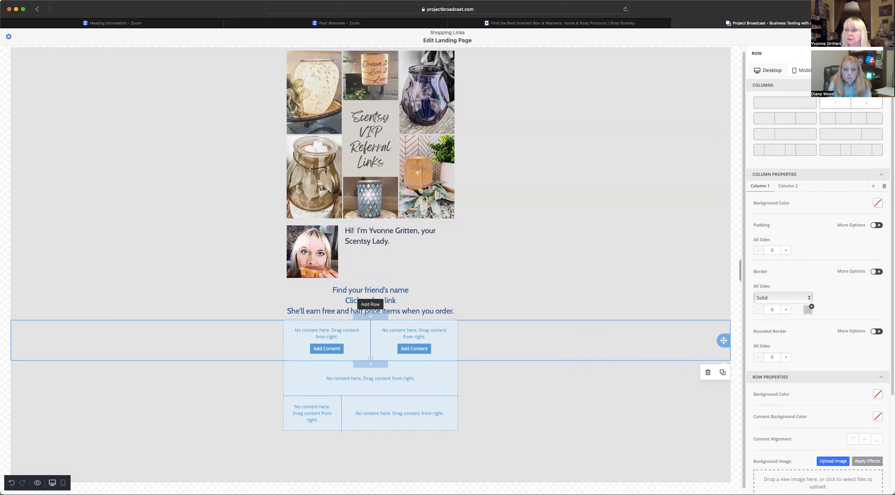
- Place a placeholder Button in each of the two columns
click(883, 54)
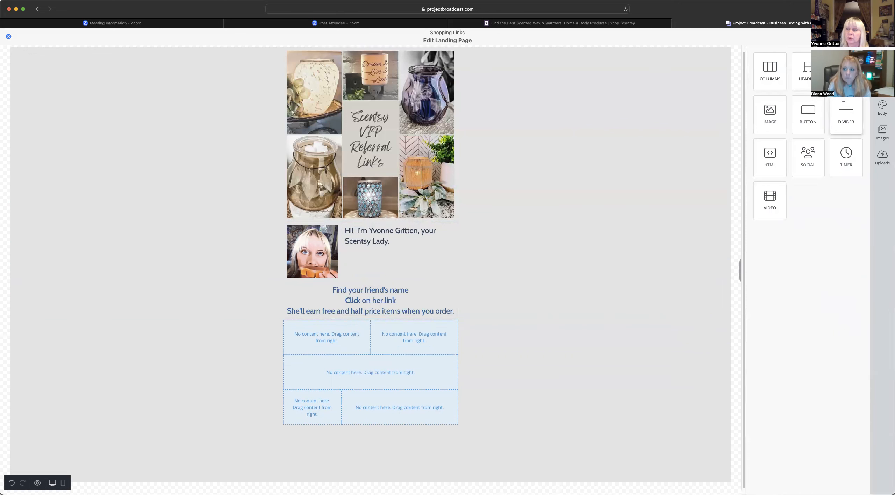
mouse_move(808, 115)
mouse_down()
mouse_move(298, 318)
mouse_move(344, 342)
mouse_up()
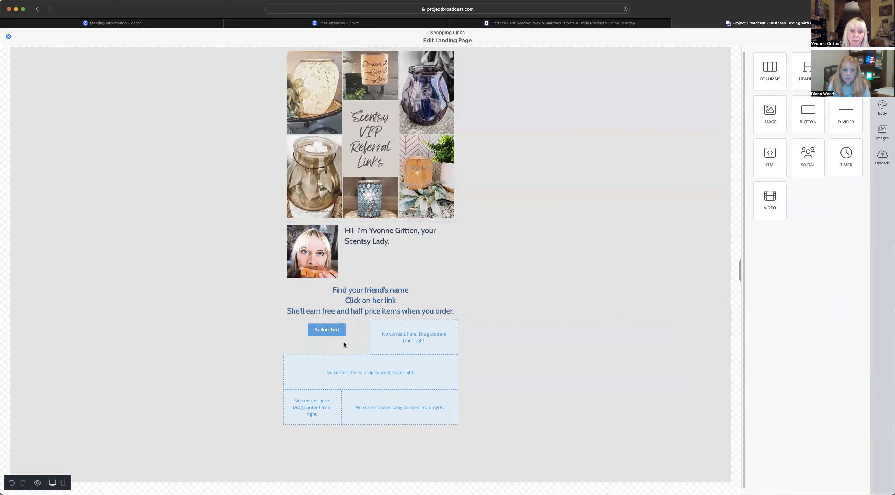
drag(808, 110, 404, 331)
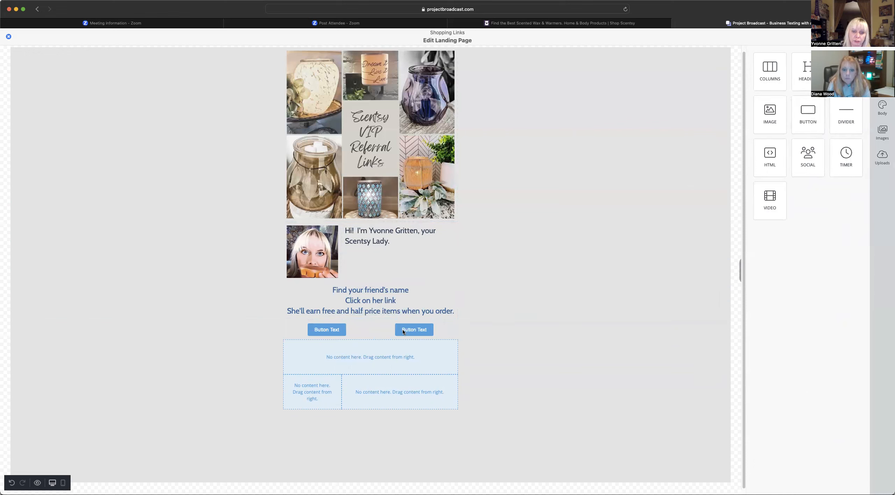
- Check the left button's settings, then switch to the Scentsy shop homepage tab
click(331, 332)
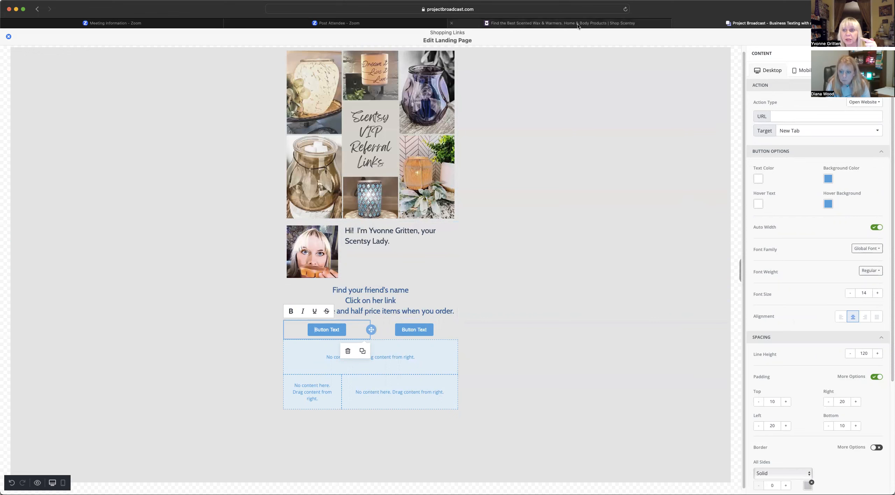
click(559, 25)
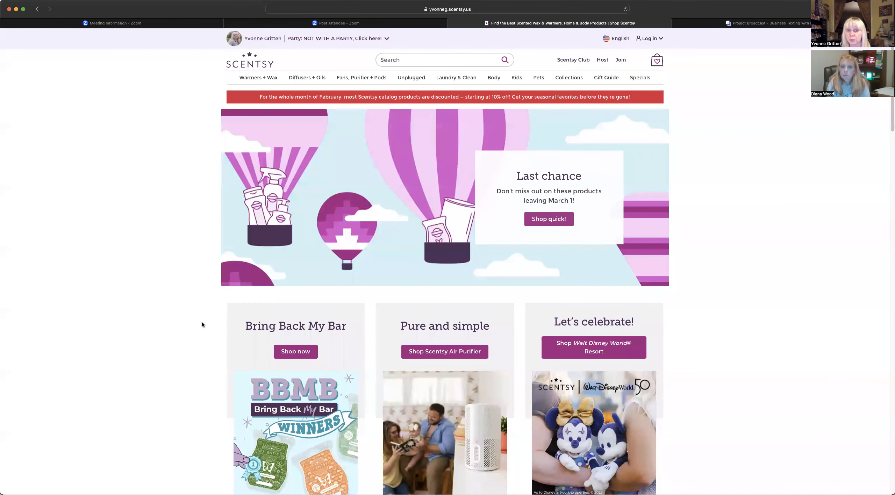
- Copy the shop page link from the party sharing options and open the Last chance specials page
click(304, 41)
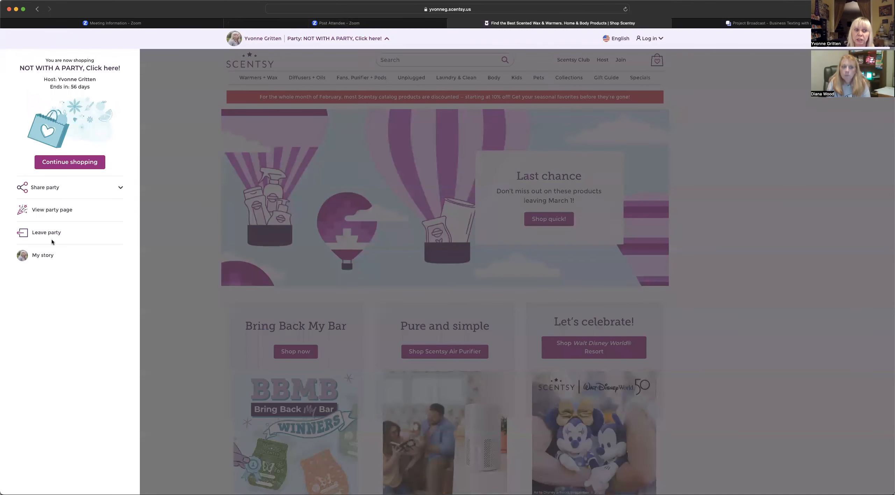
click(49, 189)
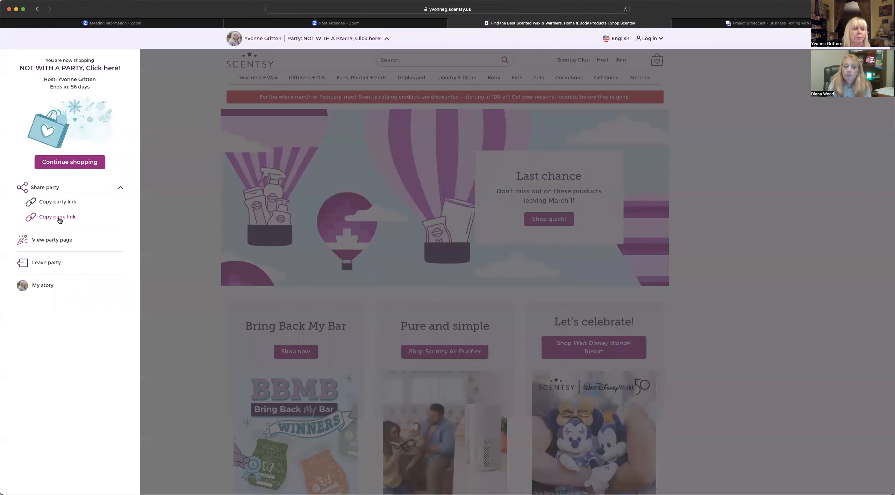
click(318, 40)
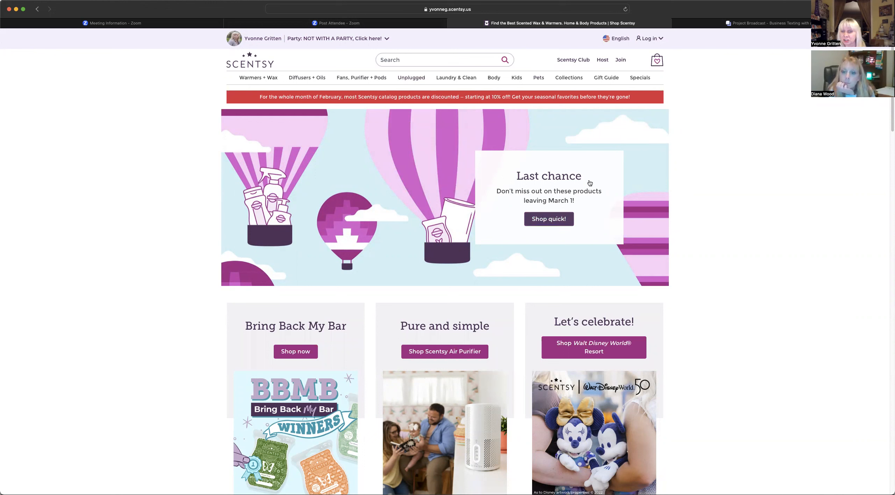
click(555, 221)
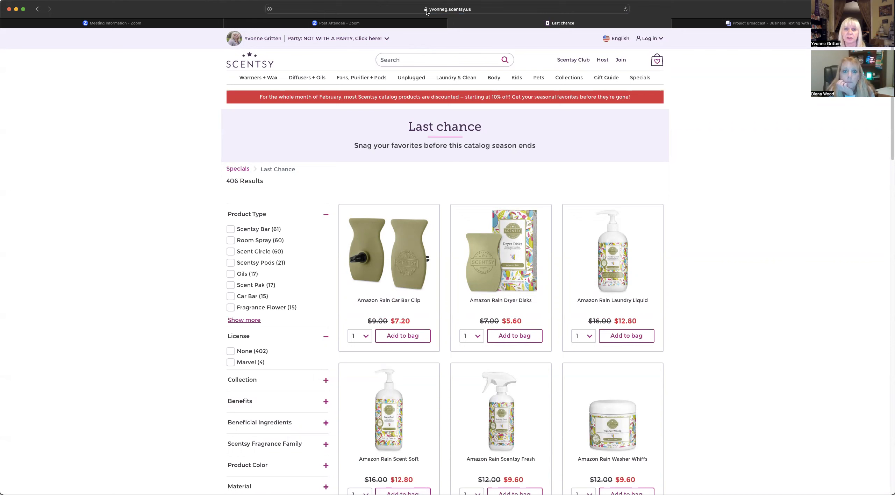
- Copy the Last chance page link from the Party panel's Share party options
click(448, 11)
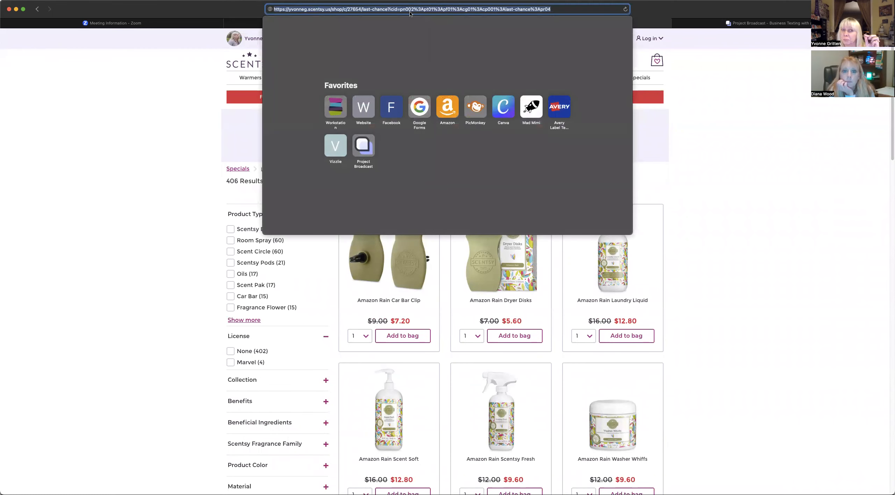
click(558, 10)
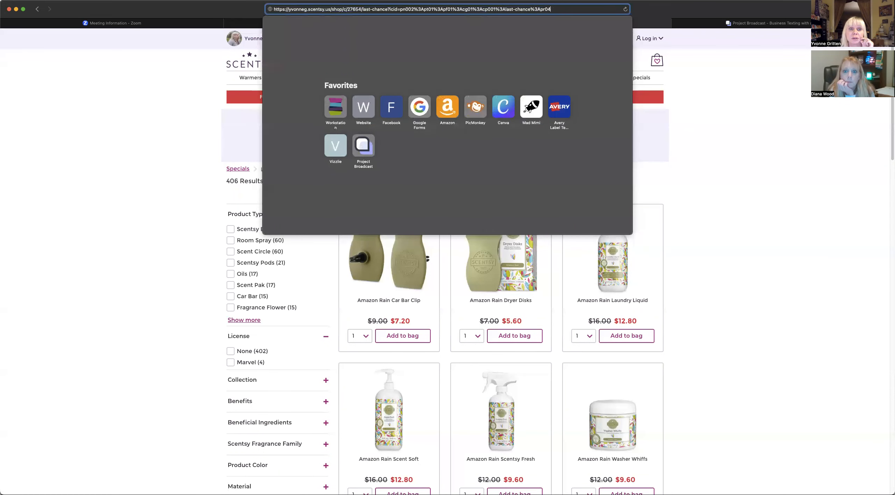
click(236, 11)
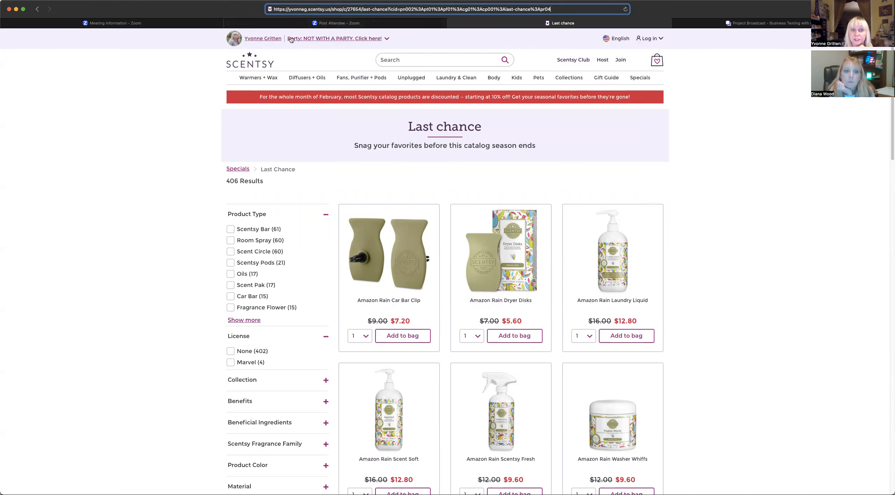
click(309, 39)
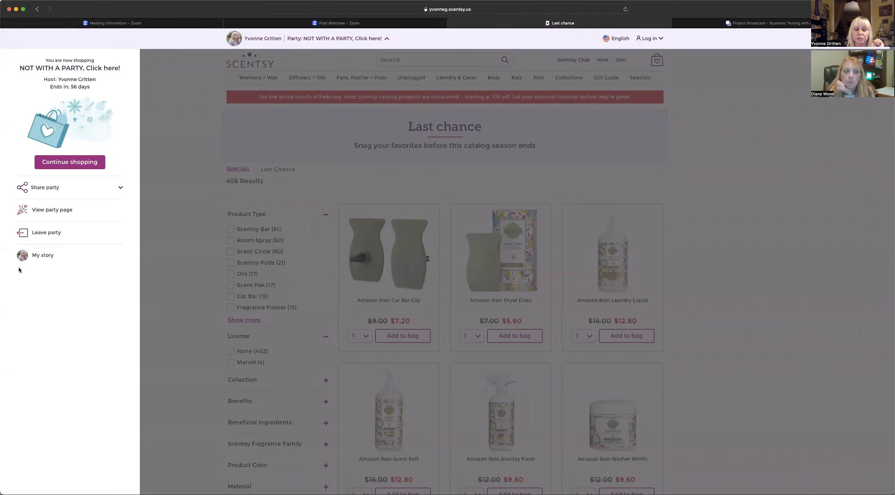
click(40, 189)
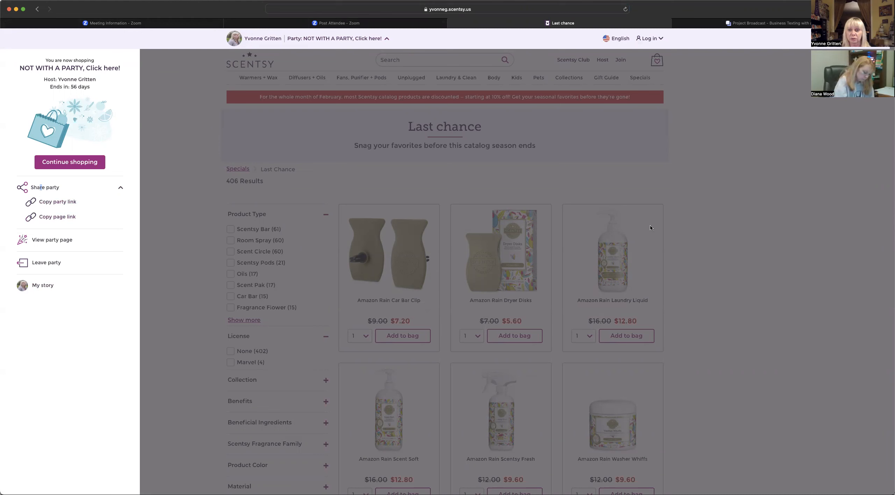
click(59, 218)
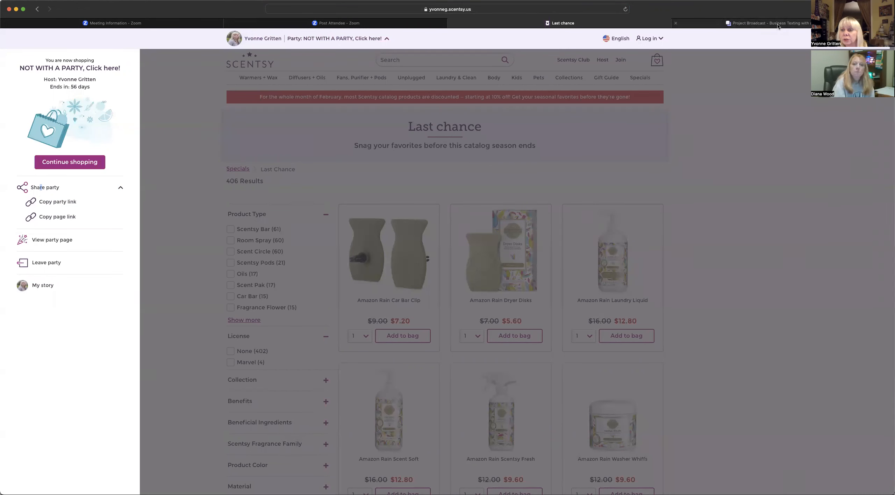
- Close the party panel and return to the Scentsy home page
mouse_move(777, 26)
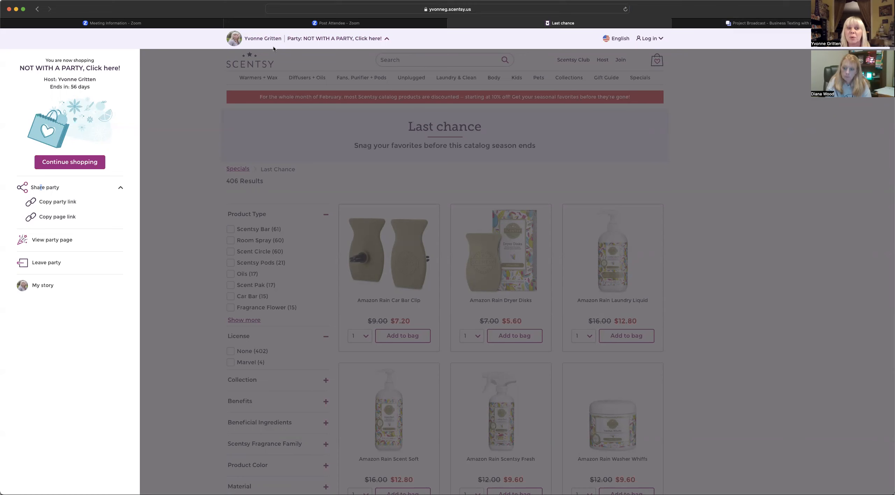
click(259, 39)
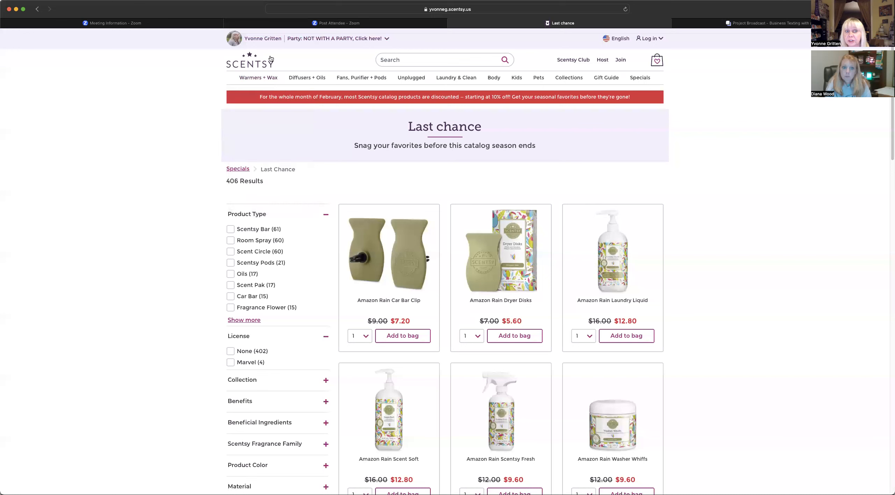
click(256, 64)
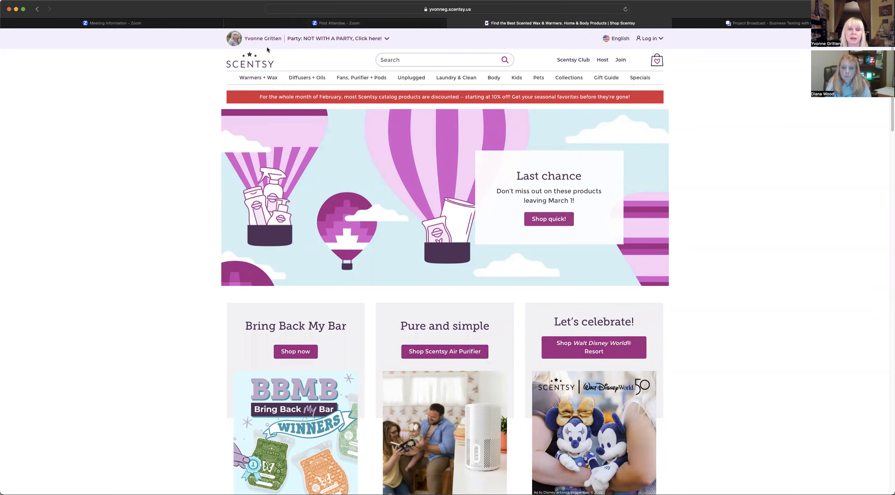
- Copy the Scentsy home page link via Share party and return to Project Broadcast
click(260, 42)
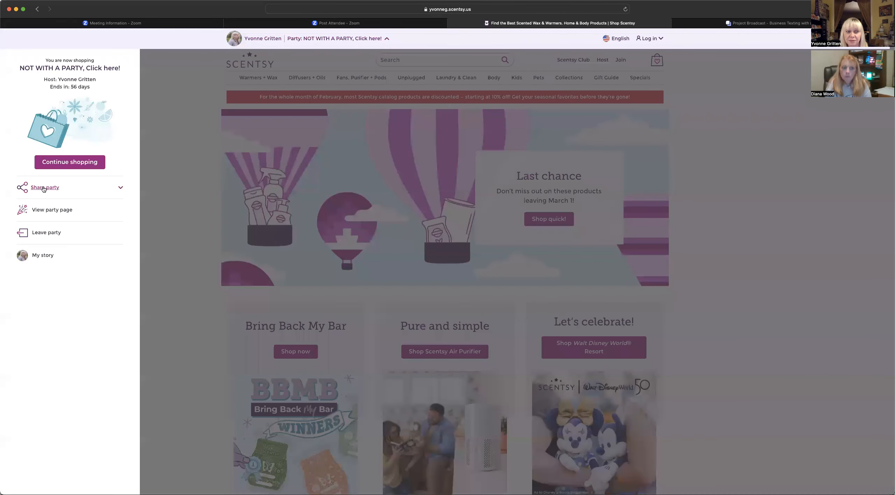
click(44, 188)
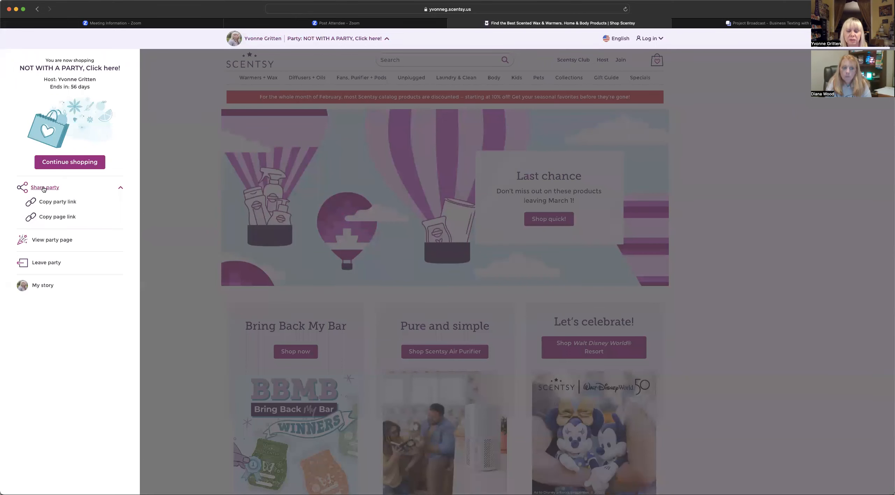
click(60, 218)
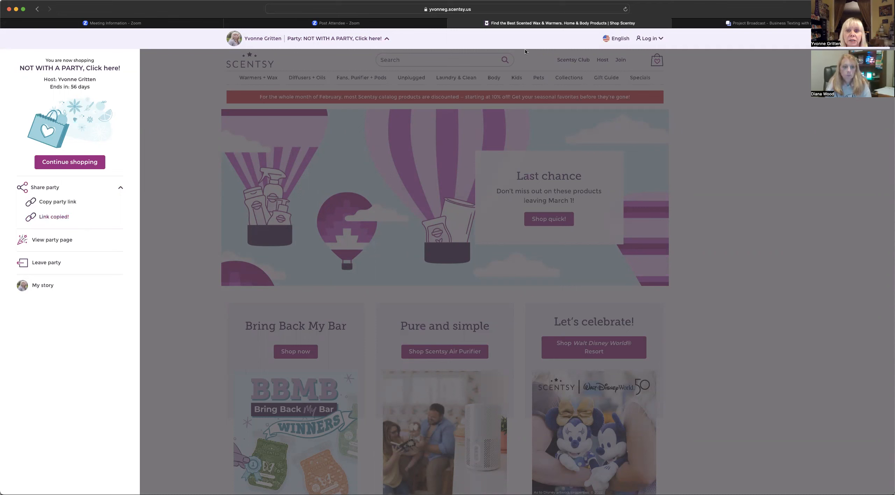
click(770, 23)
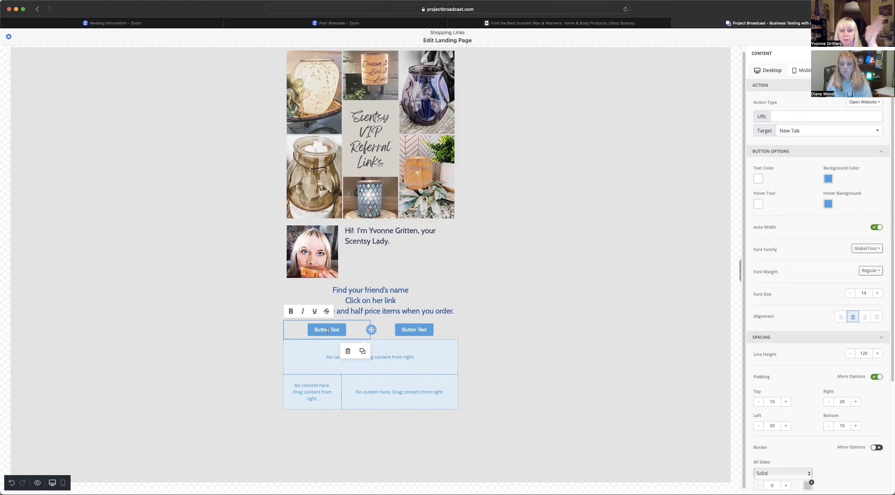
- Paste the copied Scentsy link as the first button's URL
click(772, 120)
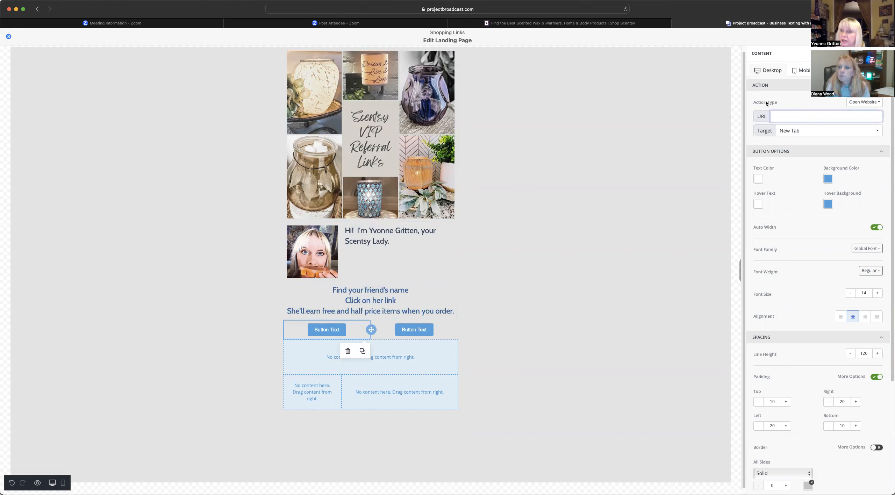
right_click(784, 115)
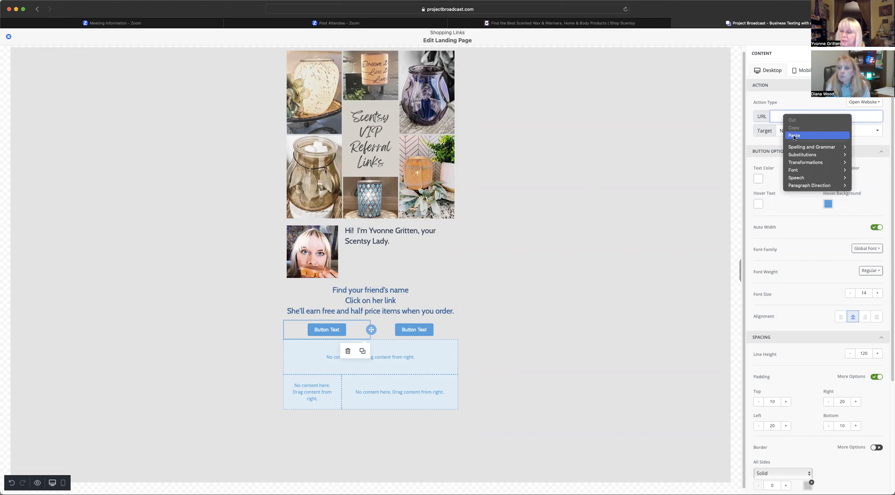
click(795, 136)
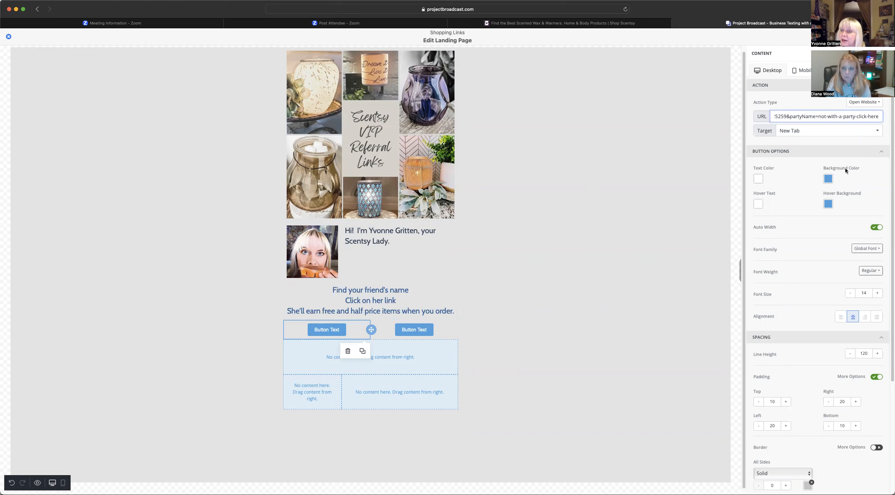
- Give the button dark blue 236FA1 background and hover colours and the Cabin font
click(828, 179)
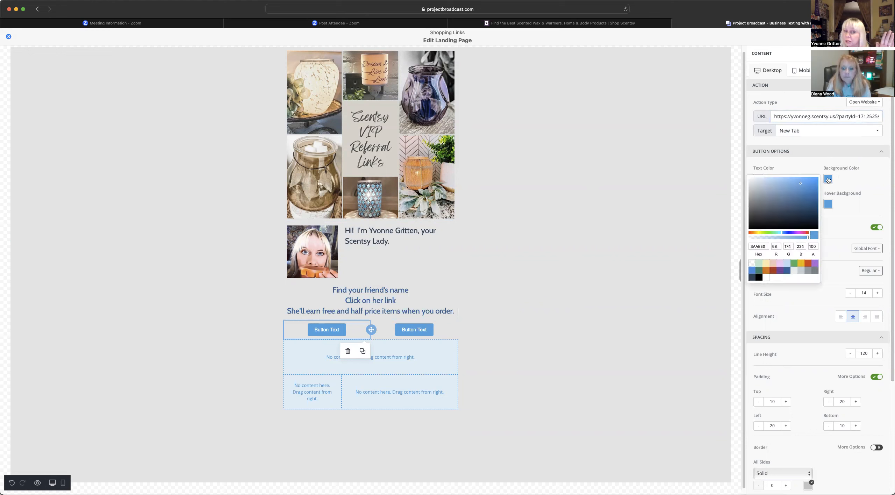
click(829, 179)
click(828, 180)
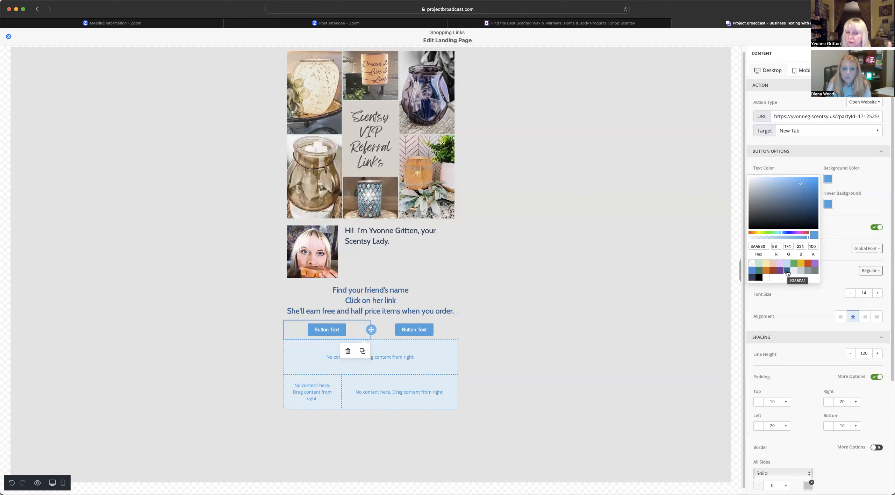
click(786, 271)
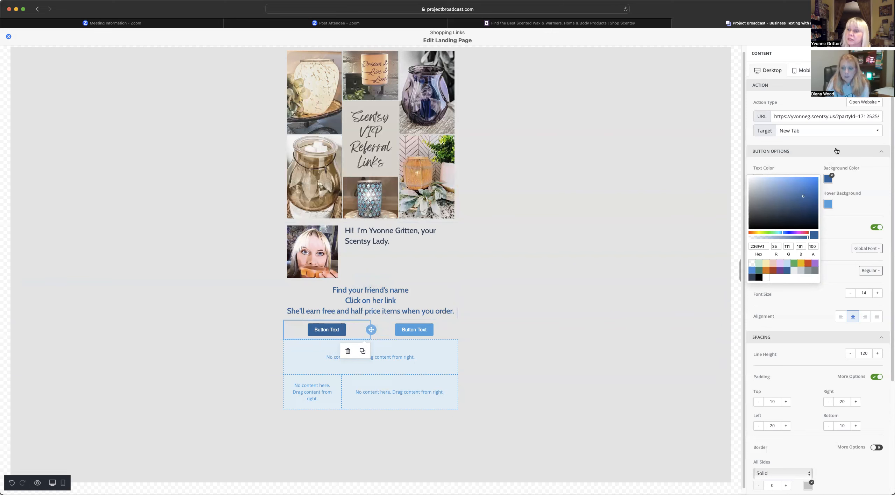
click(828, 204)
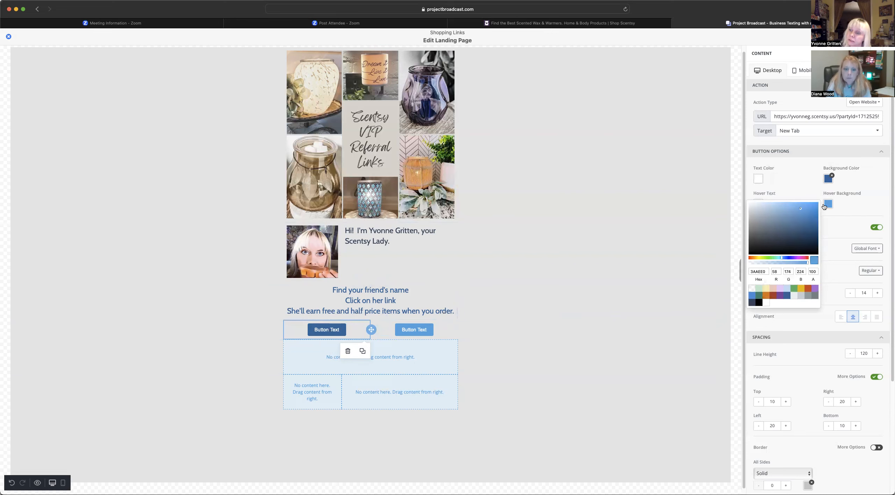
click(787, 296)
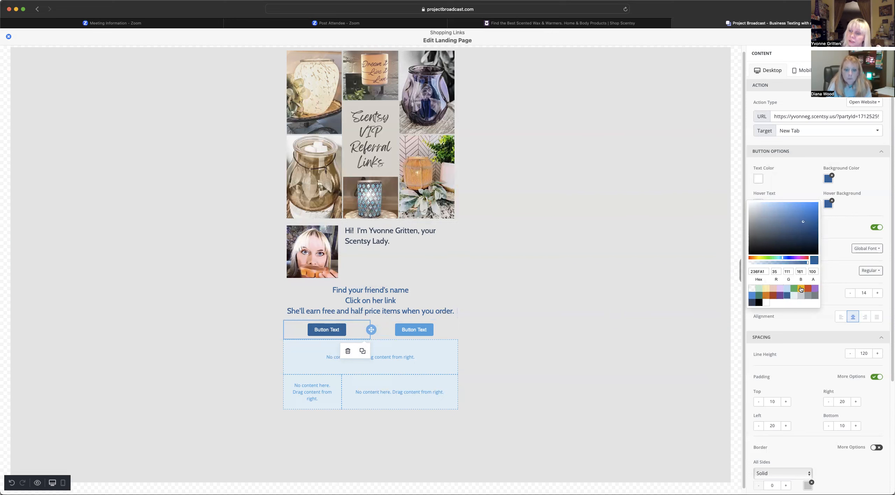
click(845, 199)
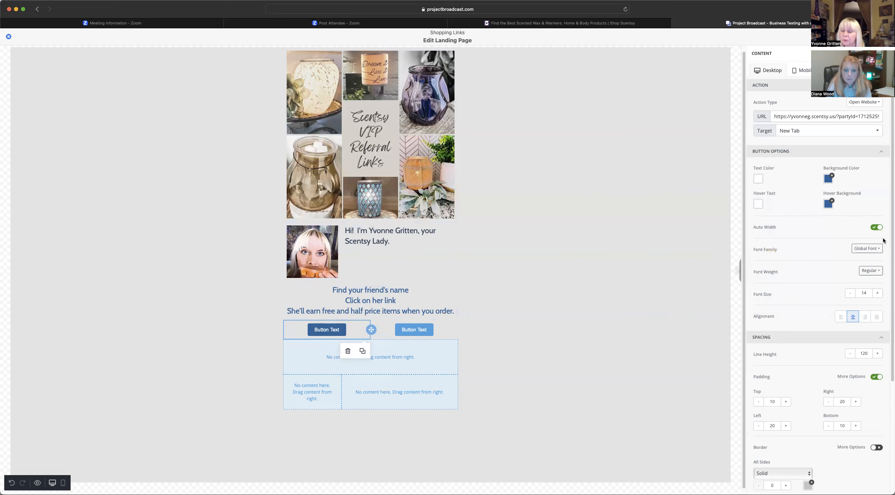
click(860, 250)
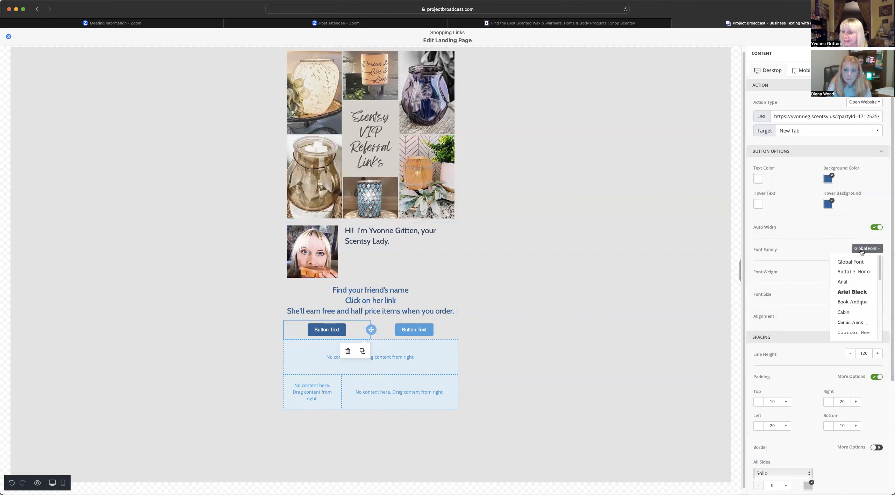
click(844, 313)
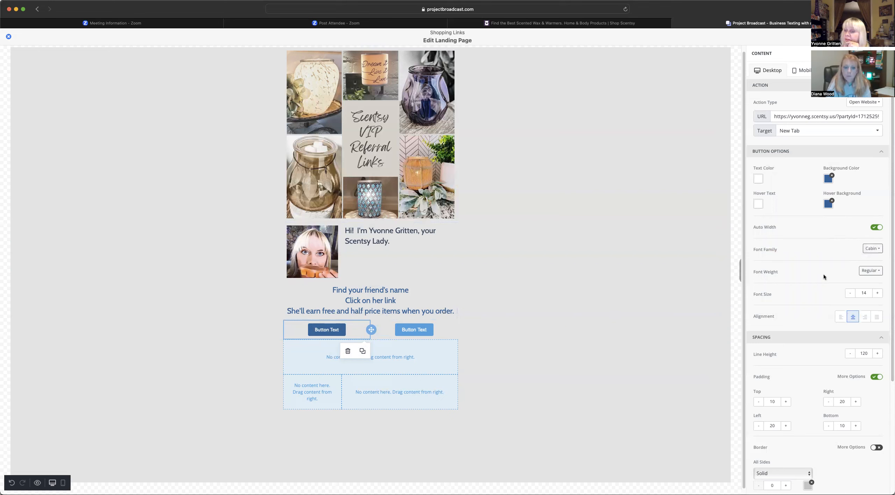
- Make the first button's label Bold at font size 22
click(877, 272)
click(847, 296)
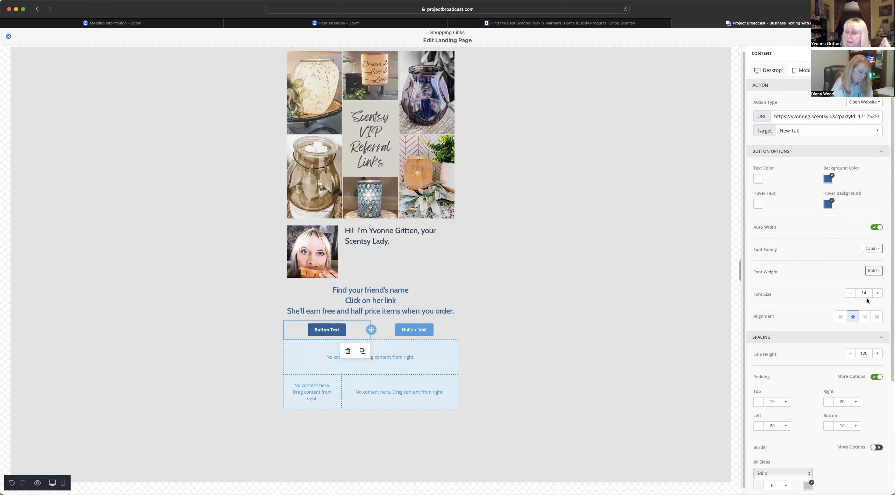
click(877, 293)
click(877, 293)
click(877, 293)
click(878, 293)
click(878, 295)
click(878, 294)
click(878, 294)
click(878, 294)
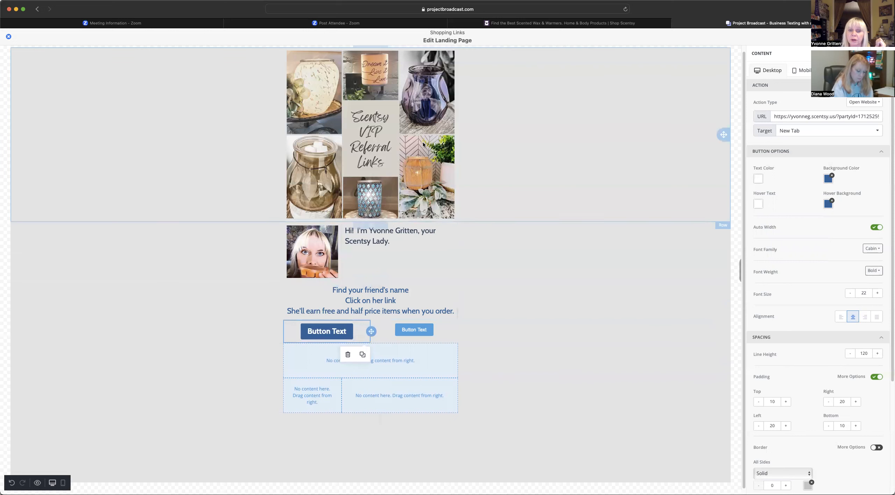
- Replace the button text with the friend's name, then go back to the Scentsy site
click(330, 333)
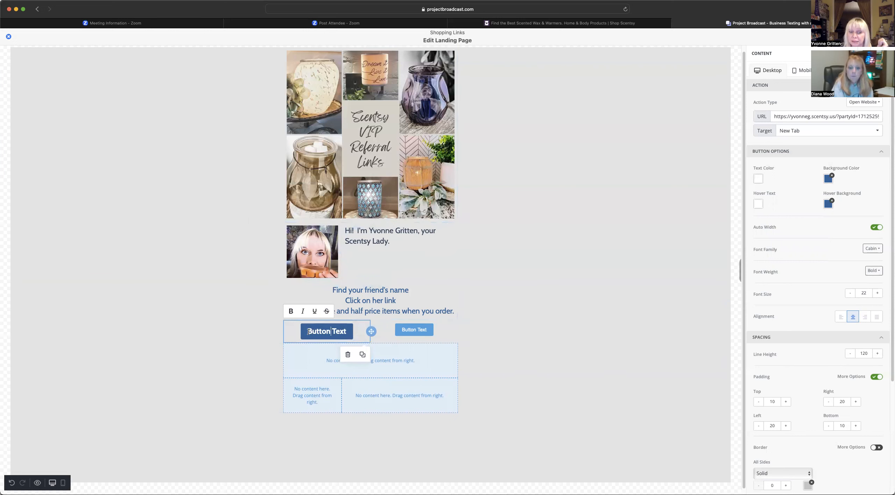
drag(308, 331, 348, 331)
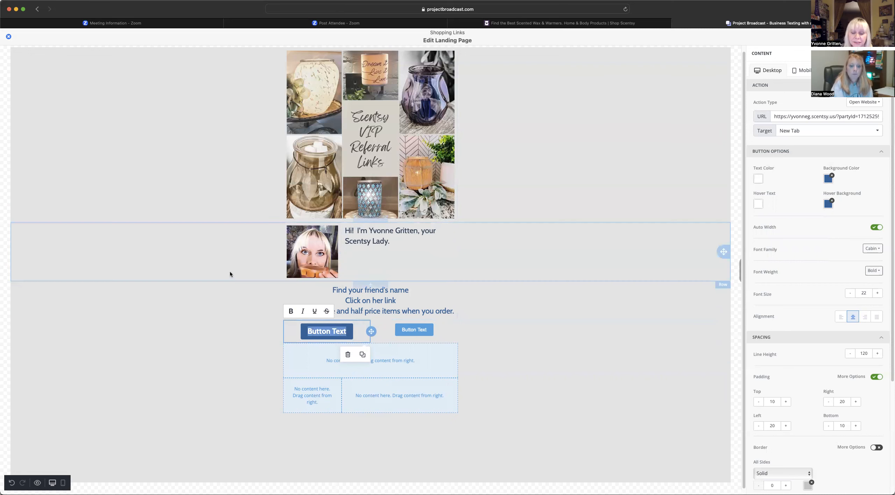
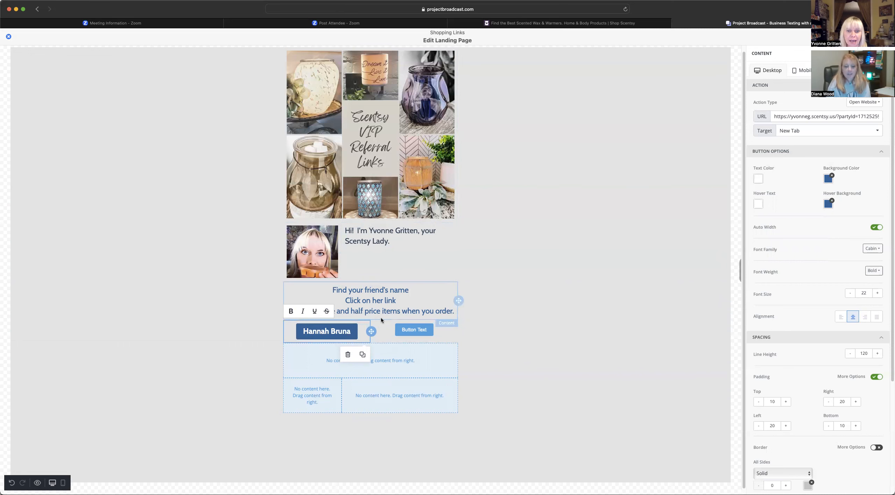
click(497, 24)
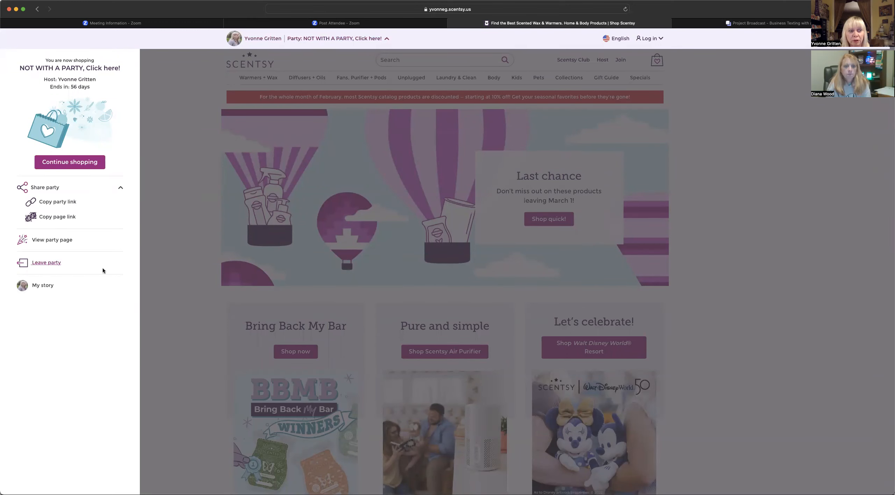
- Switch to the second VIP Referral party, copy its page link, and return to the editor
click(57, 263)
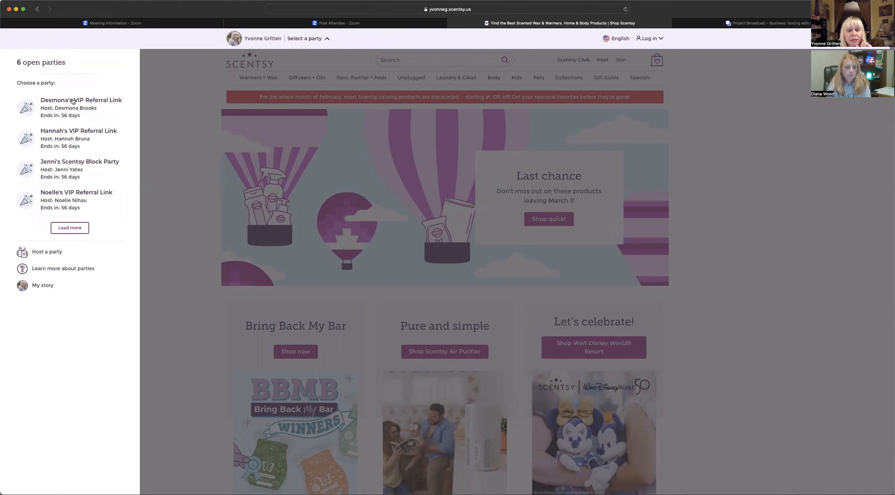
click(57, 135)
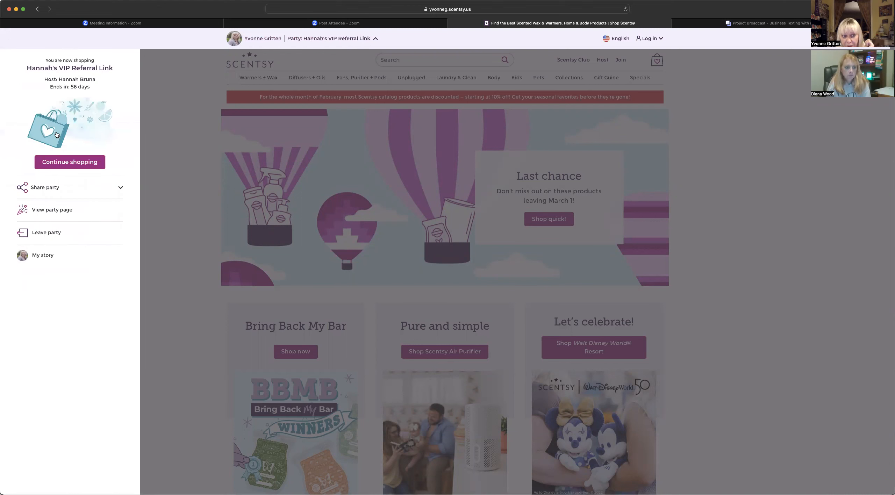
click(53, 187)
click(54, 217)
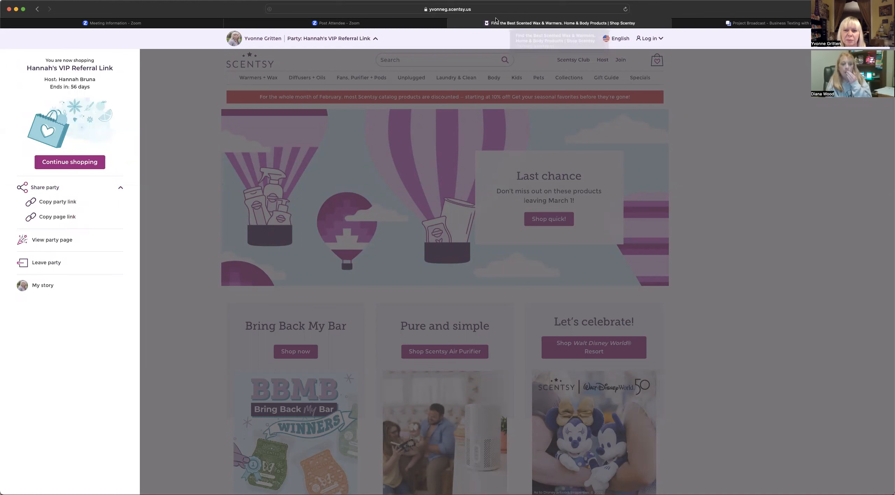
click(684, 24)
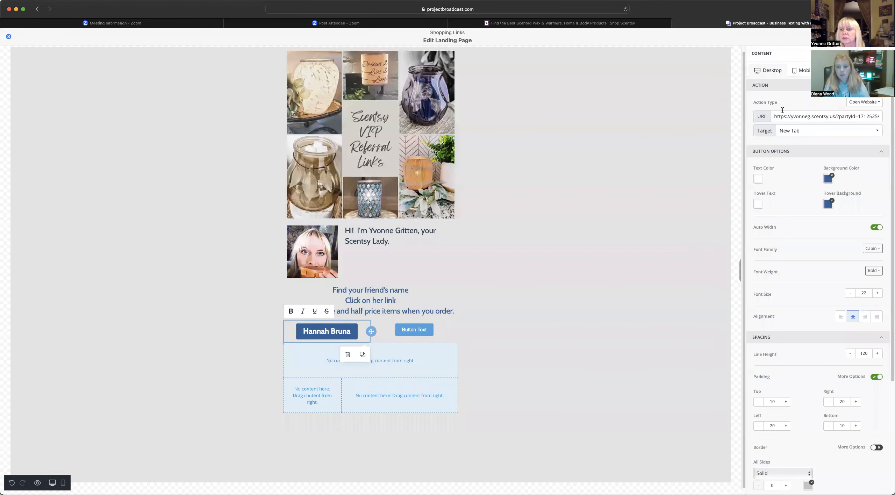
- Replace the first friend button's URL with the copied party link
drag(774, 117, 891, 120)
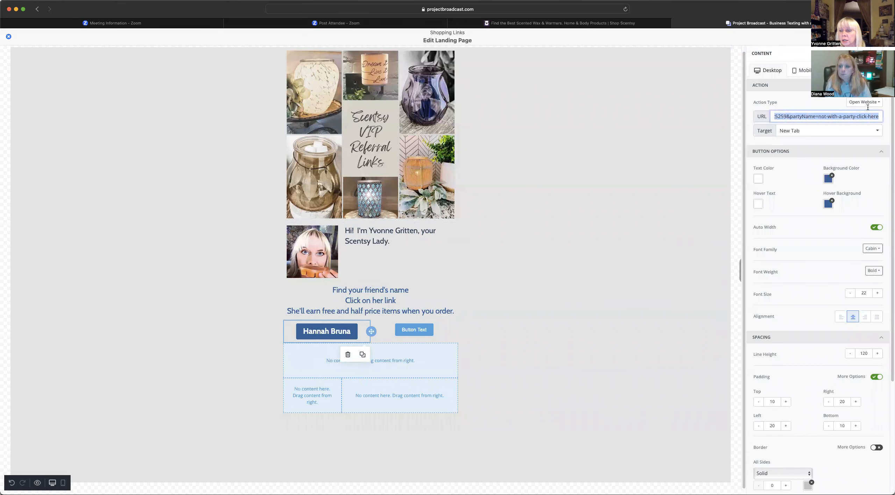
key(BackSpace)
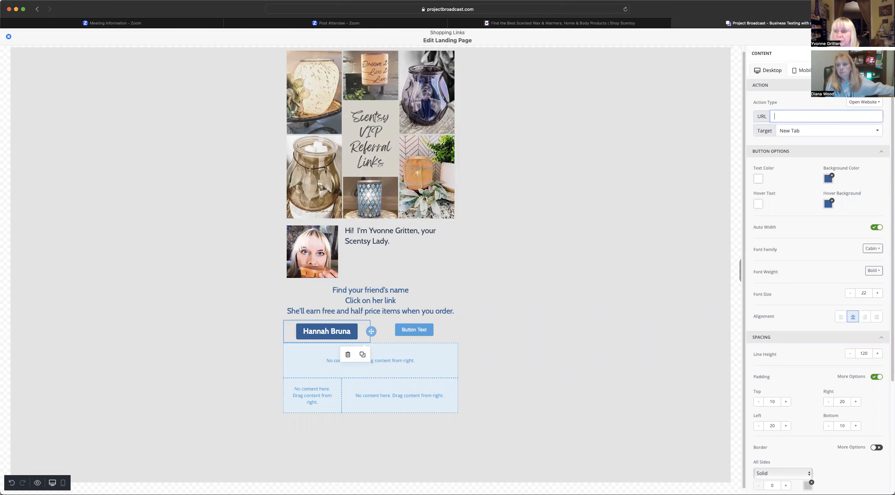
right_click(796, 113)
click(793, 136)
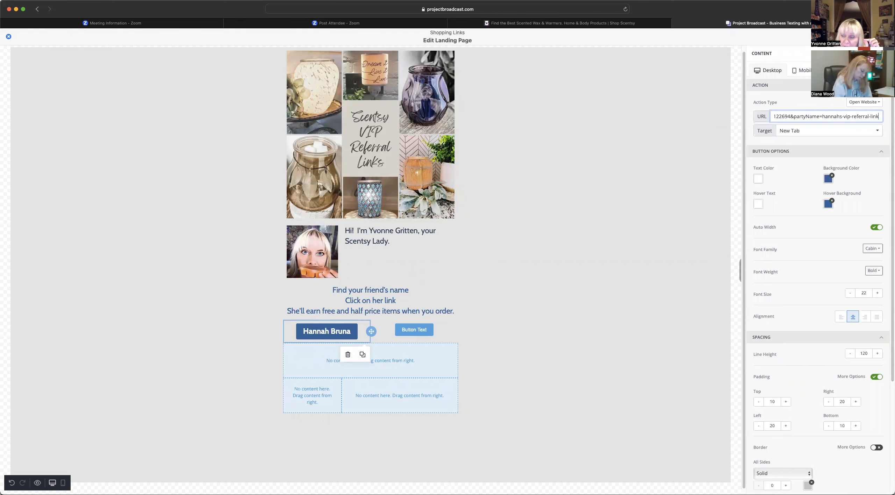
key(Return)
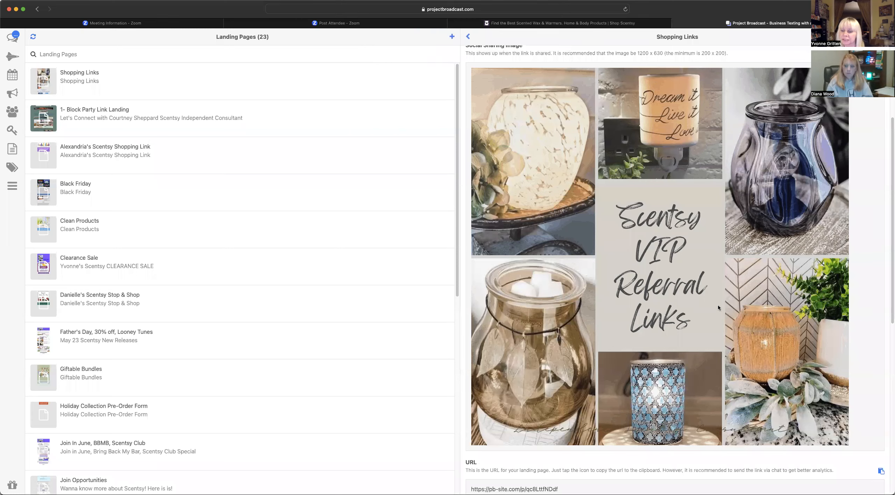
- Scroll to the Shopping Links Design preview and reopen it for editing
scroll(737, 254, down, 5)
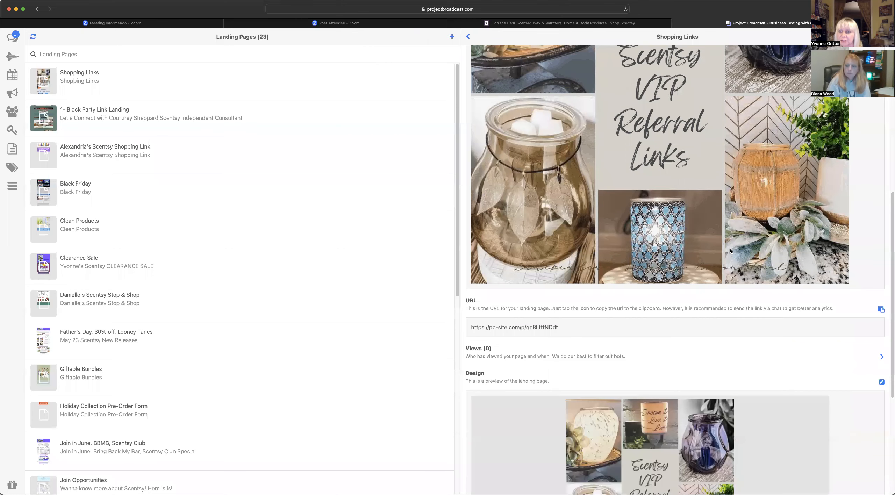
scroll(731, 239, down, 5)
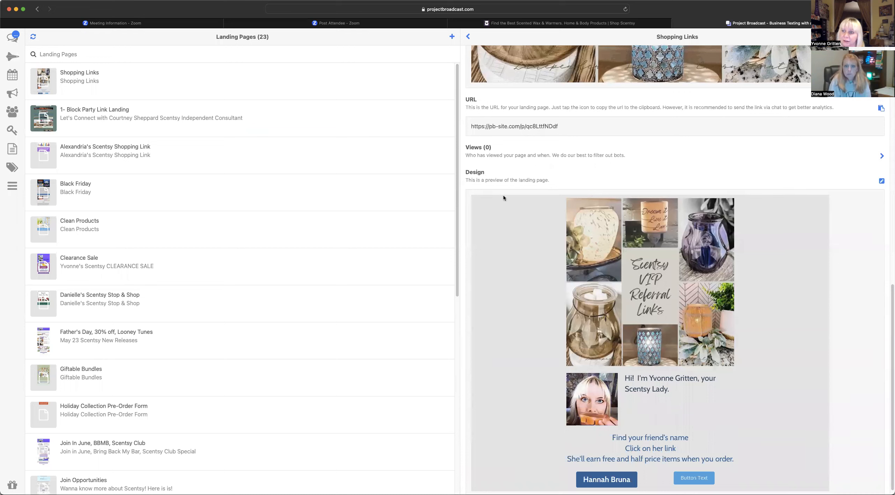
click(881, 181)
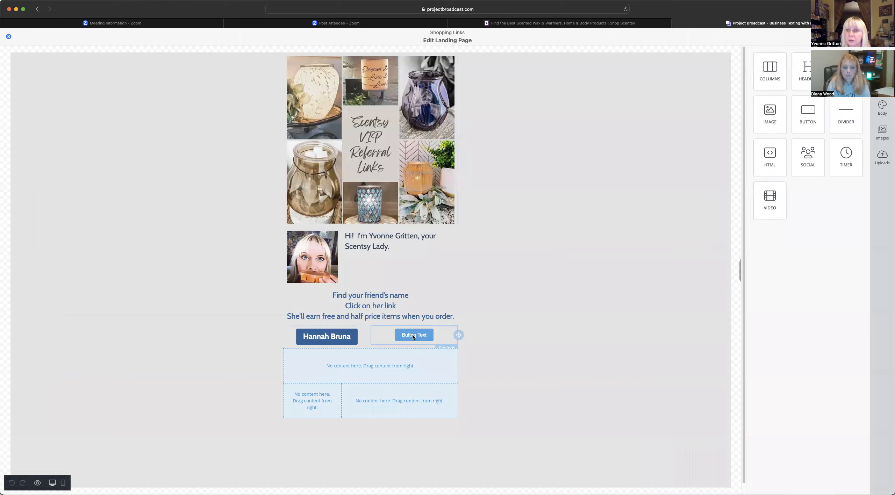
- Leave the current party, join the first VIP referral party, and copy its page link
click(525, 24)
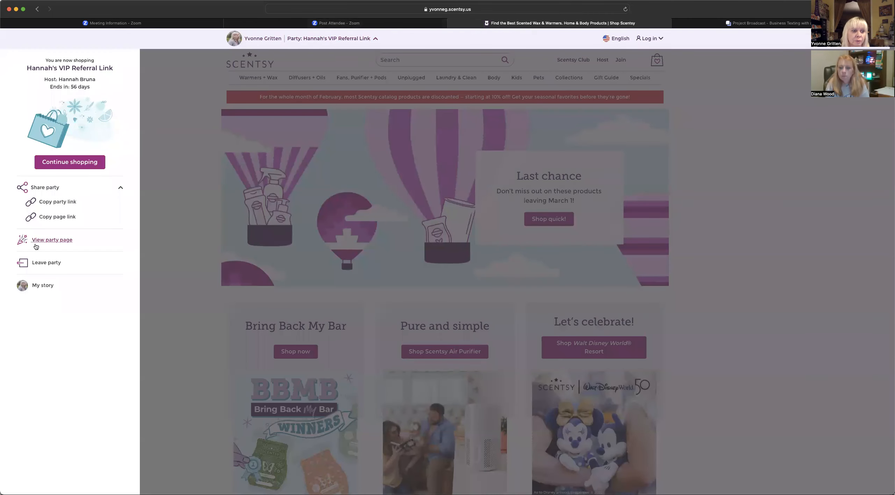
click(47, 263)
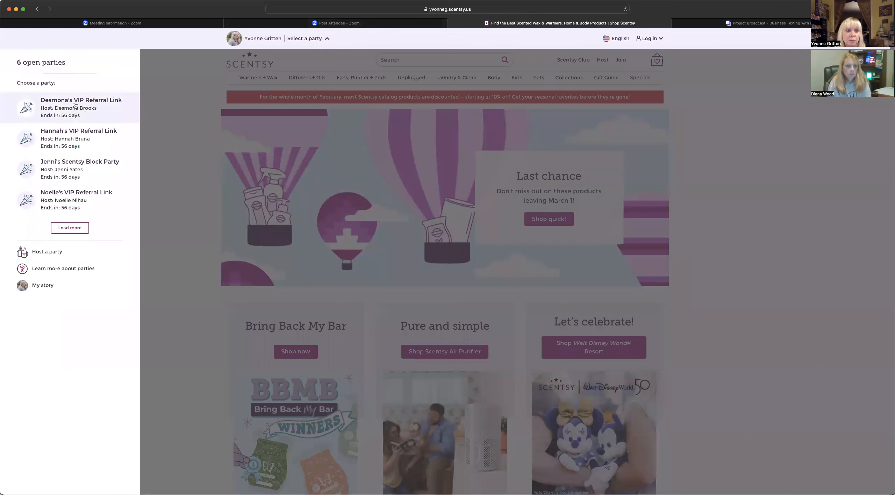
click(75, 105)
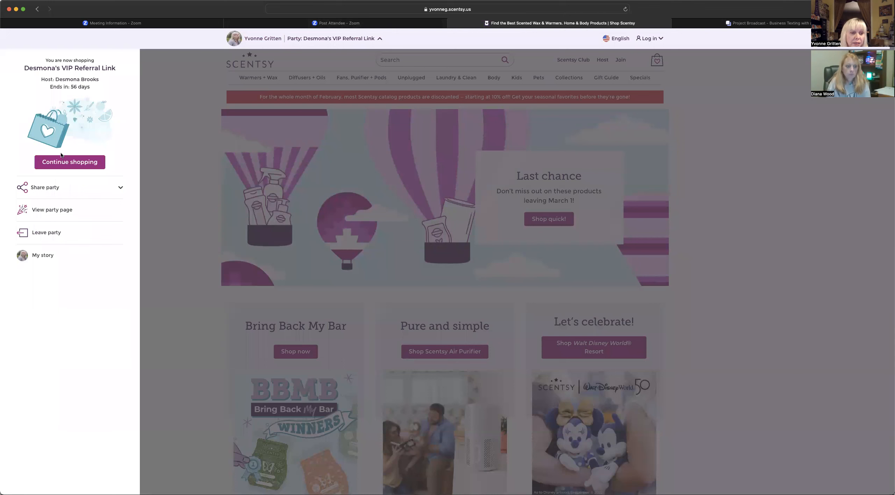
click(45, 188)
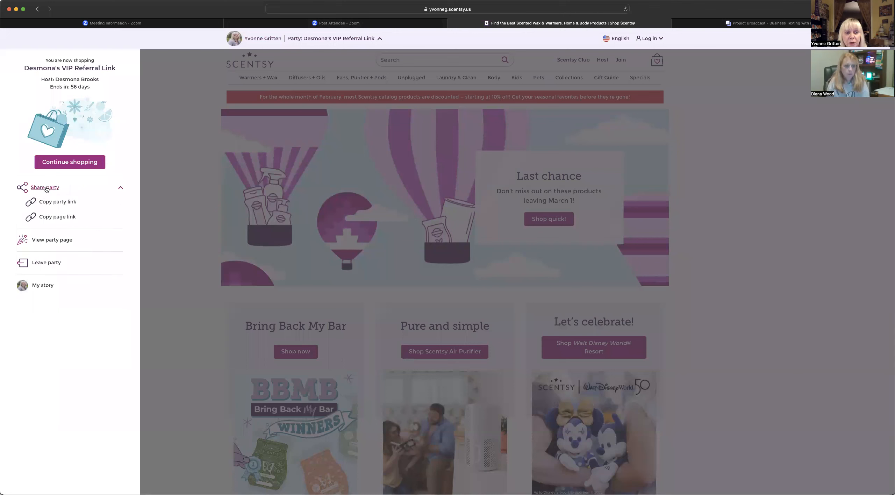
click(53, 218)
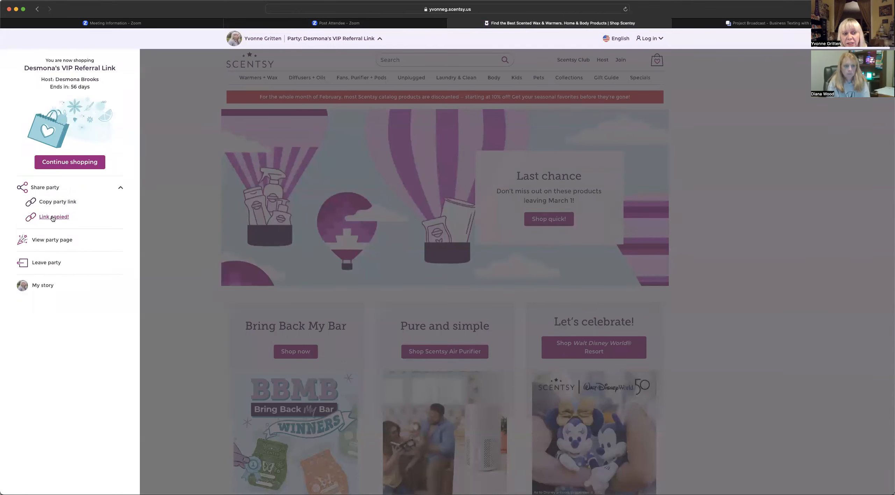
click(730, 24)
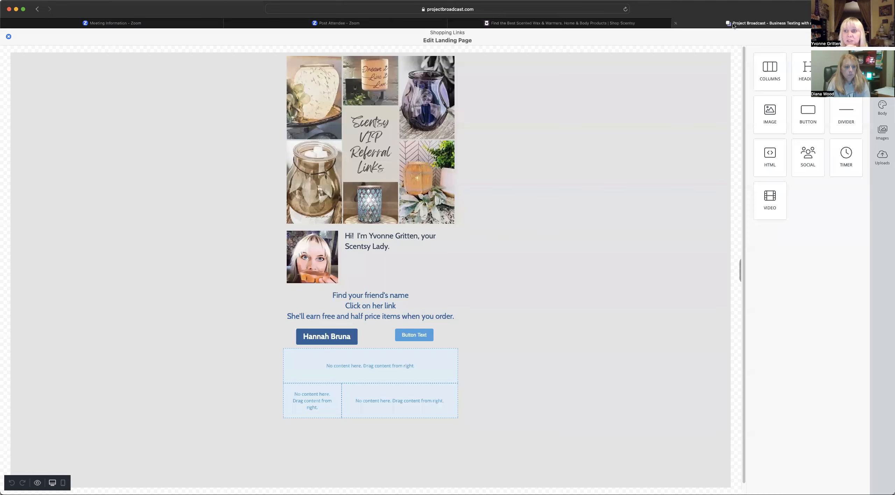
click(407, 336)
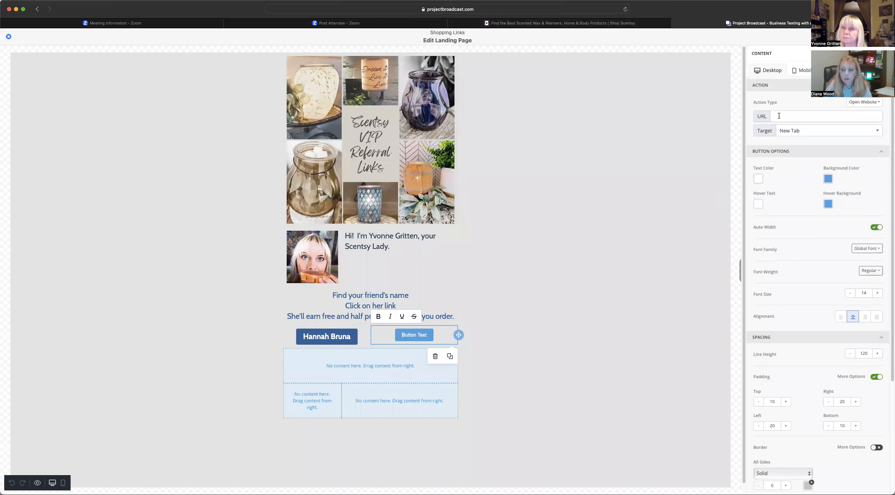
- Go back to the Scentsy site to fetch the party link
click(561, 23)
- Copy the VIP party link from the Share party options in the party panel
click(70, 202)
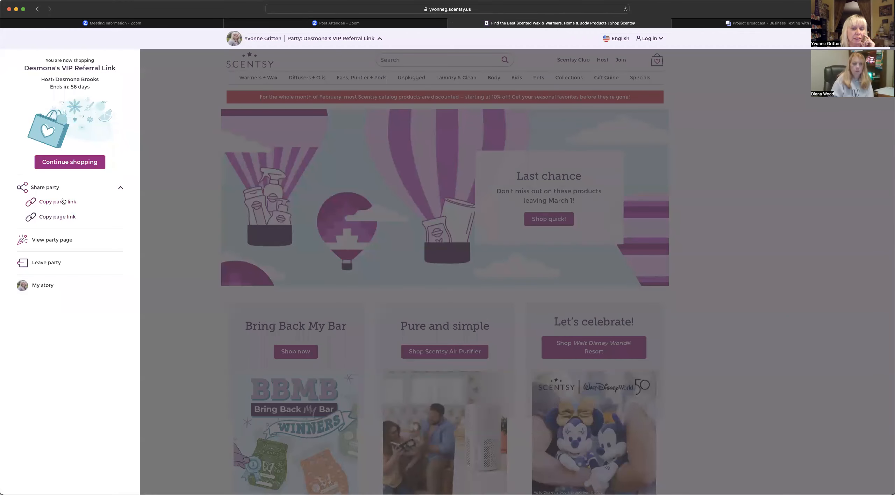
click(298, 39)
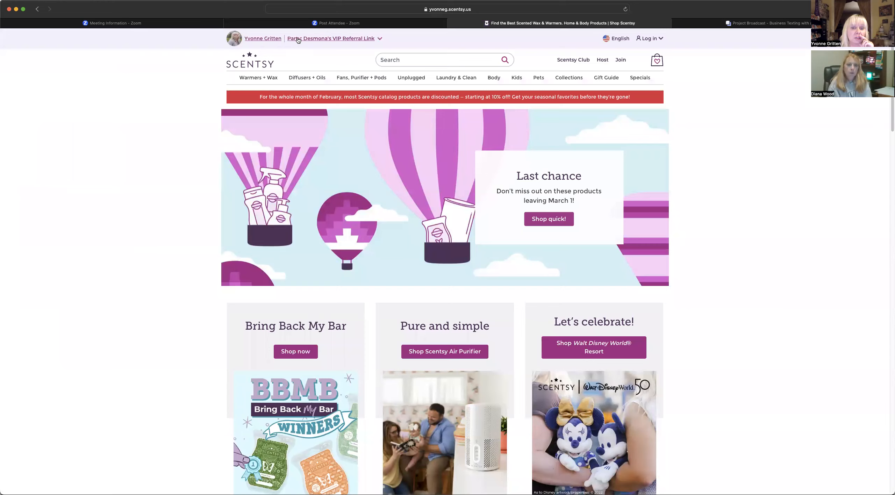
click(262, 39)
click(316, 43)
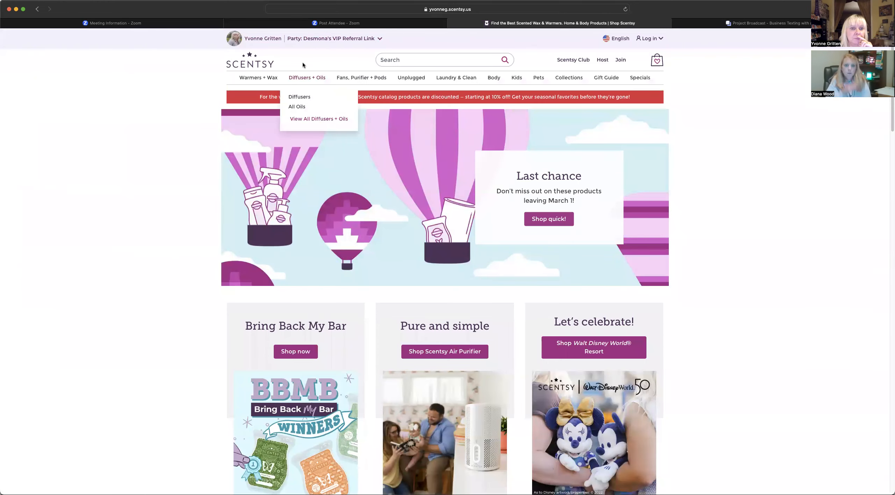
click(319, 39)
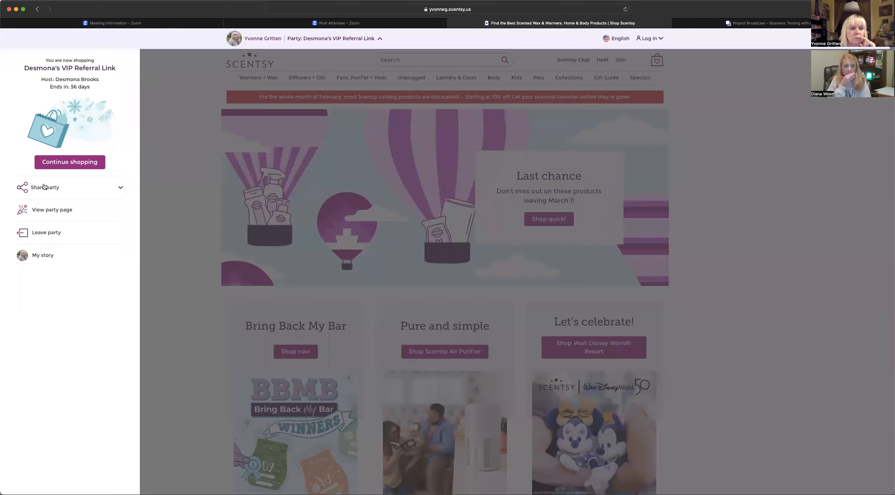
click(44, 187)
click(54, 201)
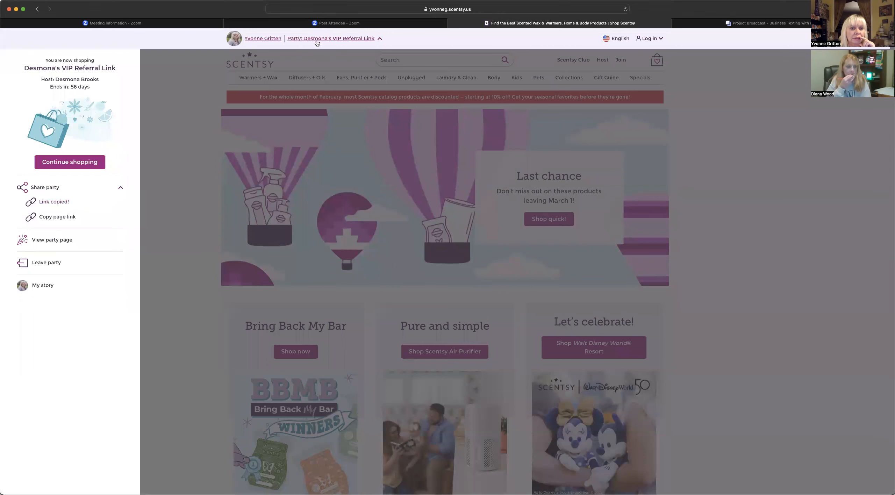
click(316, 41)
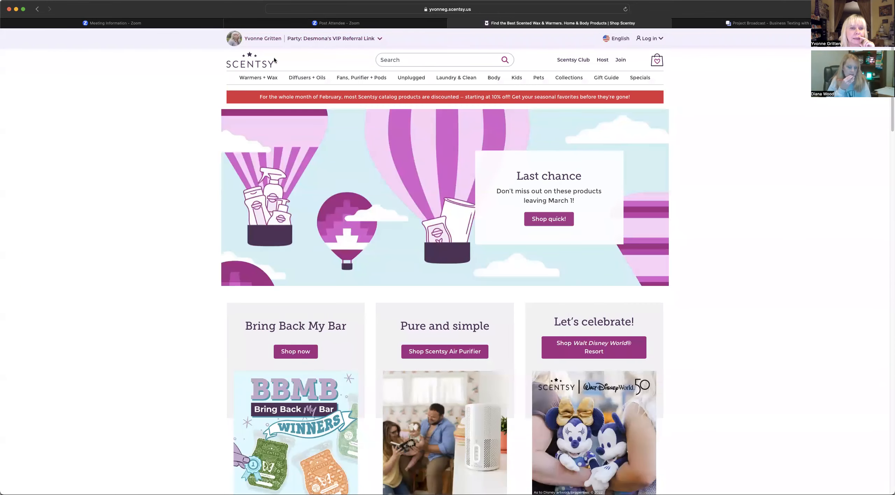
- Reload the Scentsy home page and browse the party's own page
click(248, 64)
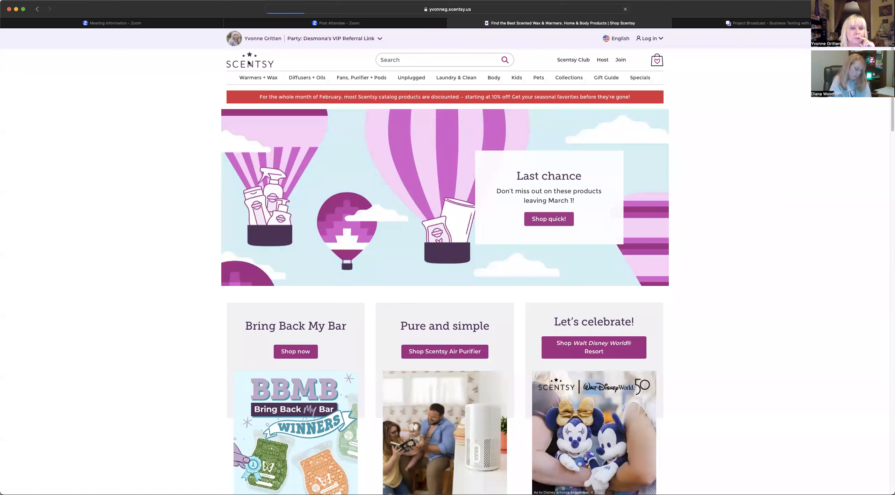
click(346, 40)
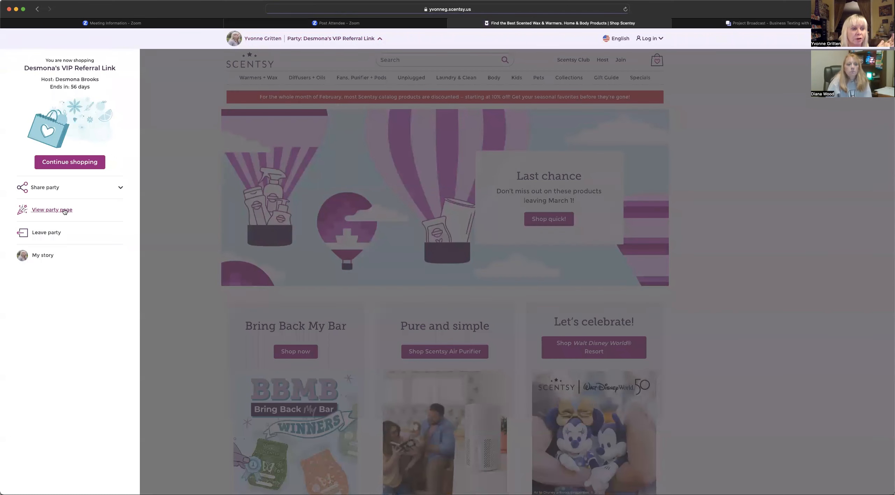
click(64, 210)
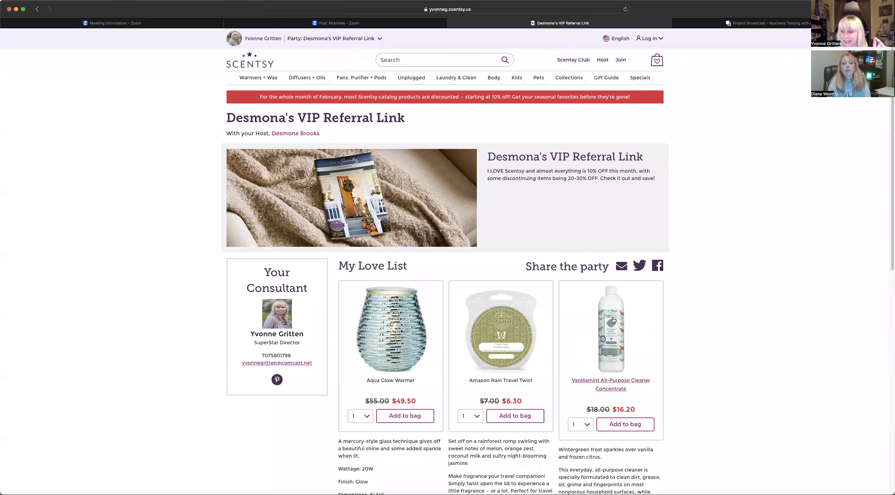
scroll(613, 319, down, 5)
scroll(612, 318, up, 5)
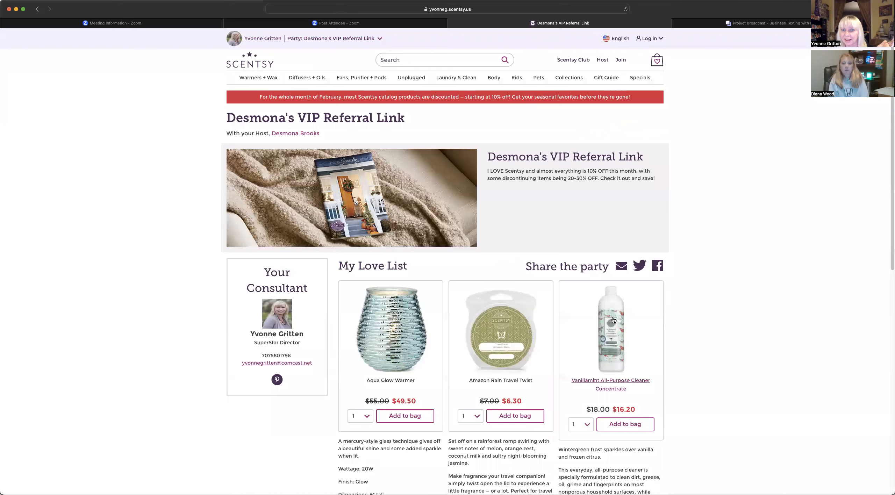
click(311, 40)
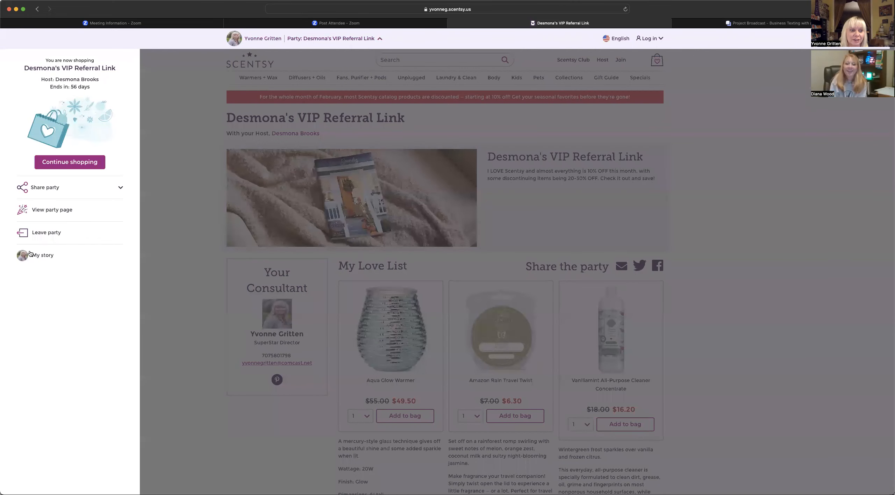
click(310, 40)
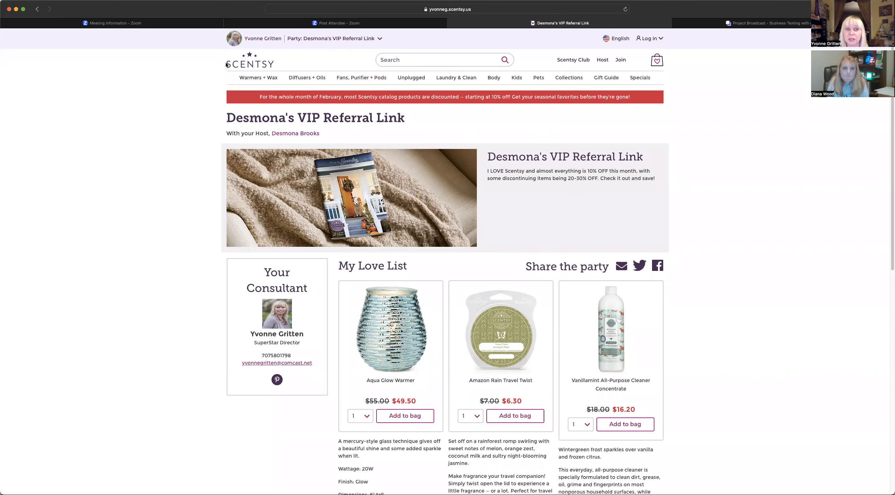
click(250, 62)
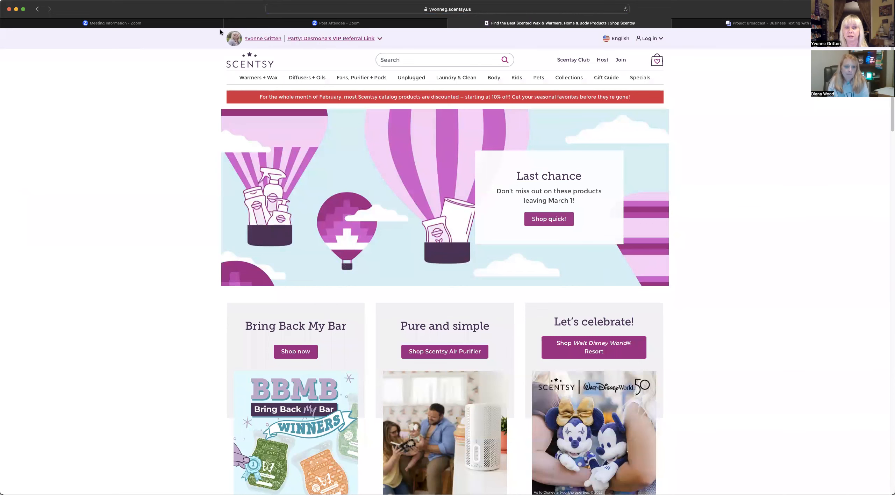
- Copy the VIP referral party page link from the home page and return to the editor
click(307, 39)
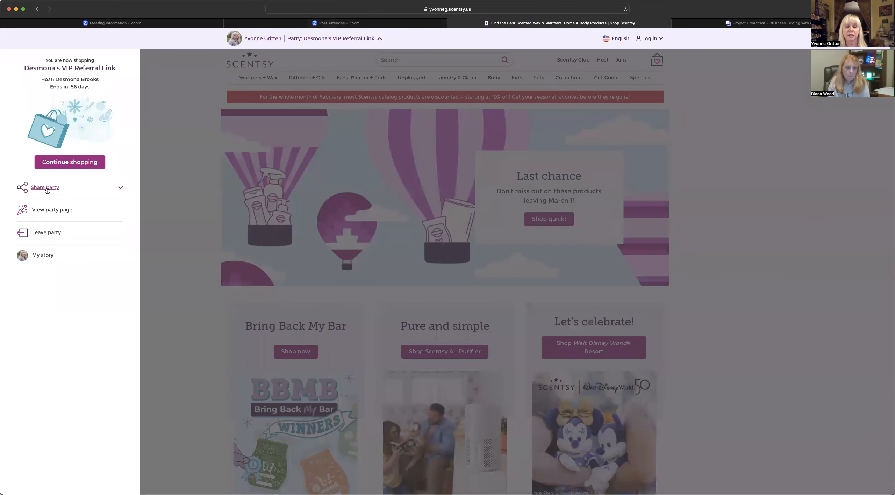
click(49, 190)
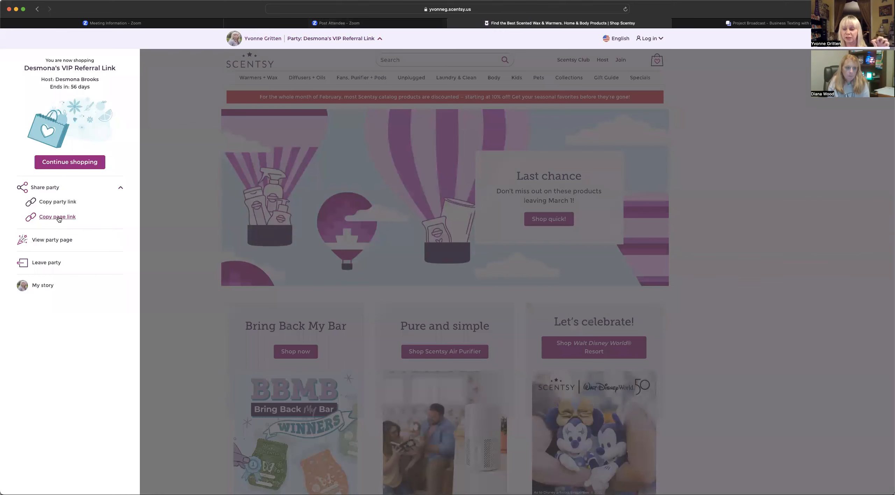
click(59, 220)
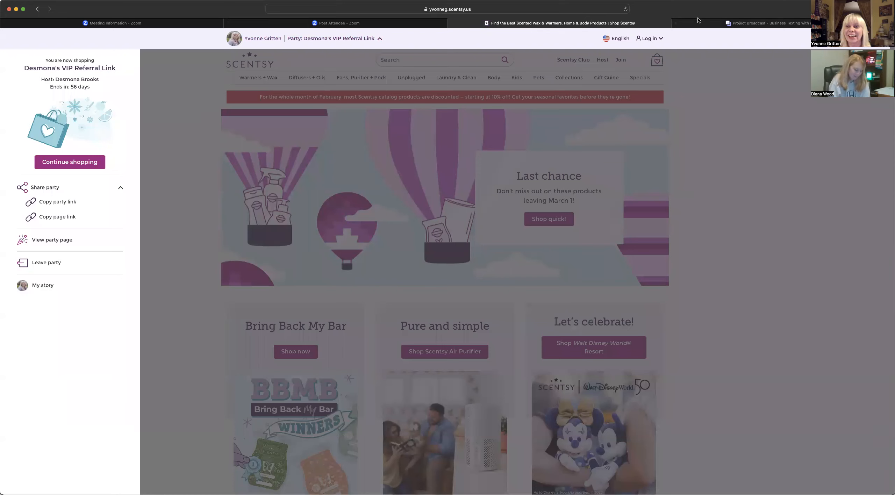
click(695, 24)
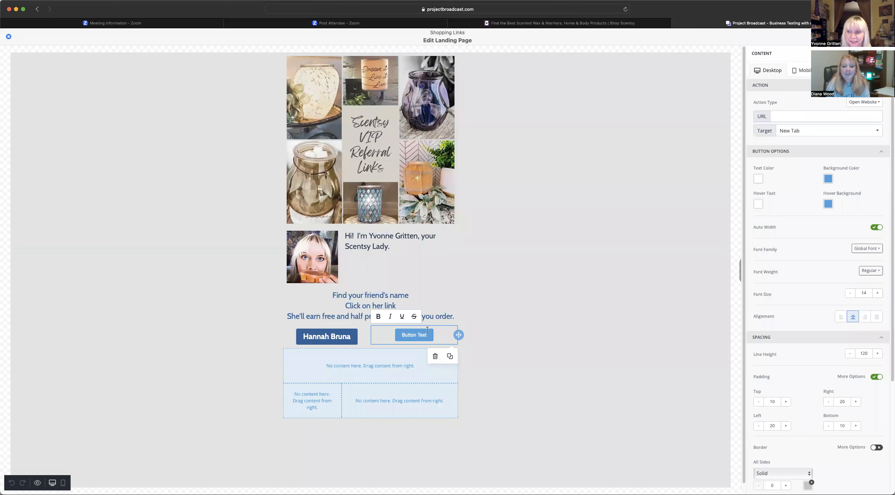
- Paste the copied Scentsy party link into the button's URL field
click(785, 116)
right_click(785, 115)
click(792, 135)
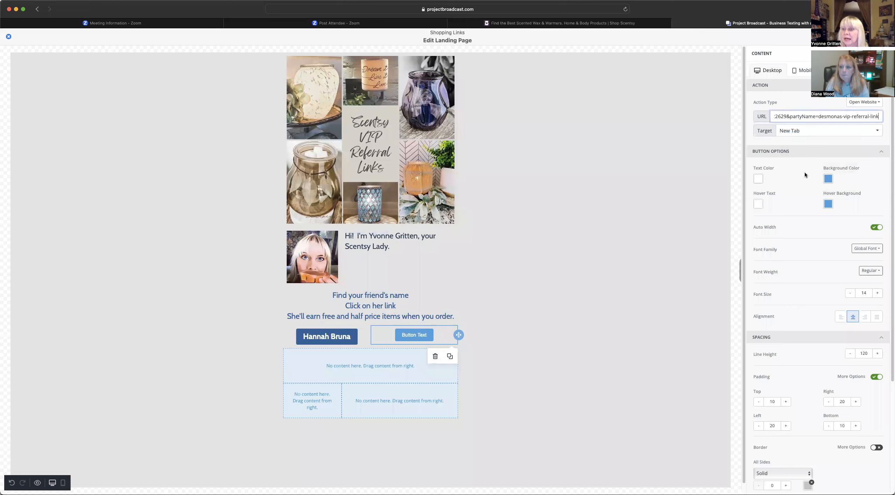
- Give the button a teal background and teal hover background, and turn off Auto Width
click(829, 179)
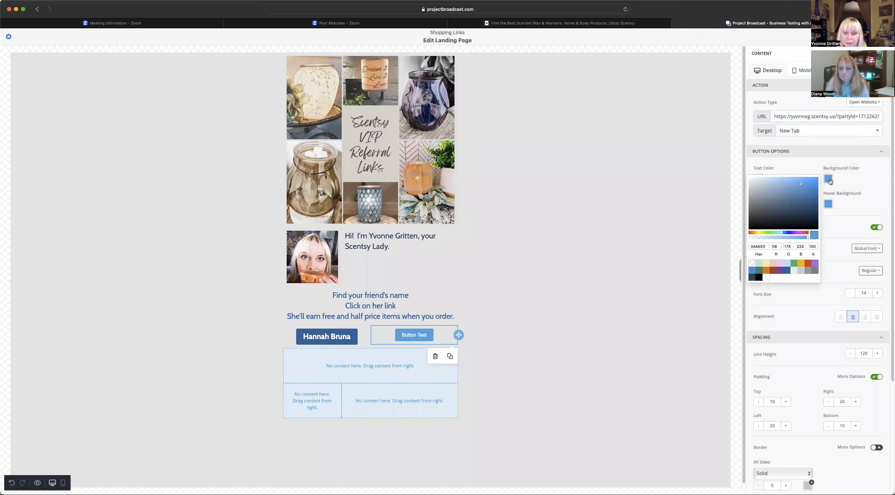
click(759, 271)
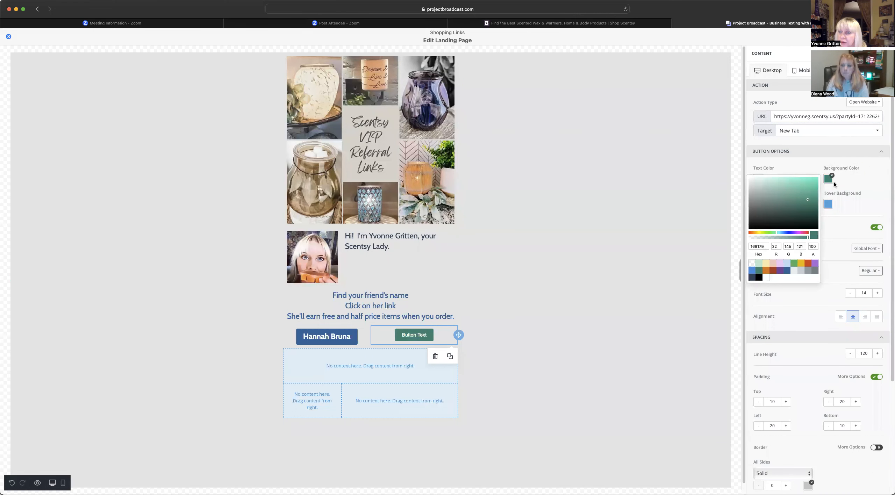
click(828, 204)
click(760, 293)
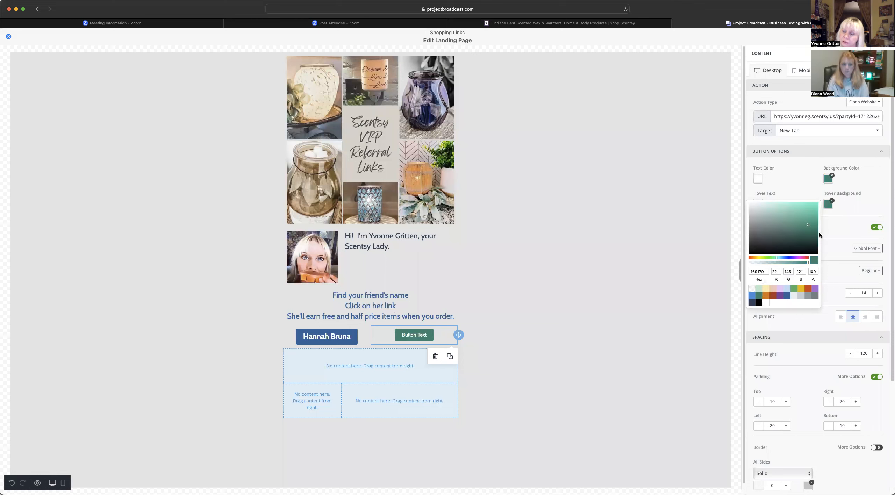
click(847, 225)
click(877, 227)
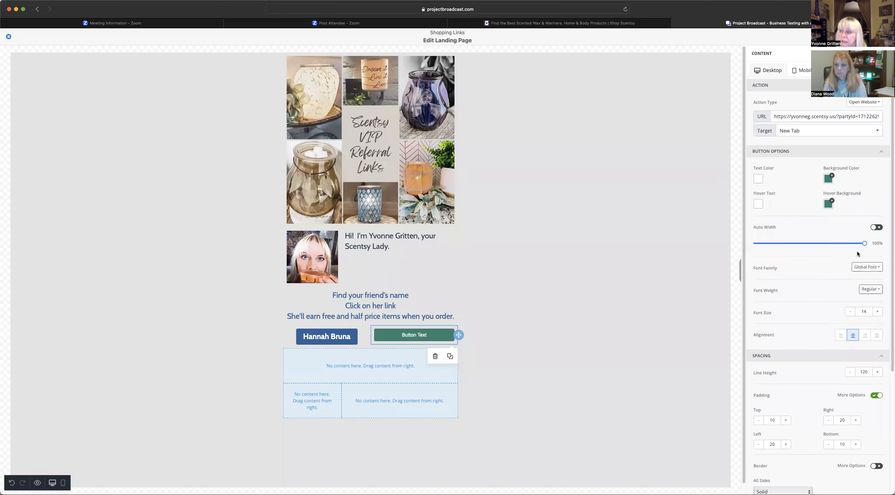
click(866, 268)
- Set the button font to Cabin, Bold, size 22
click(844, 331)
click(873, 289)
click(871, 313)
click(877, 312)
click(877, 312)
click(877, 312)
click(877, 312)
click(877, 312)
click(877, 313)
click(876, 312)
click(877, 312)
click(396, 336)
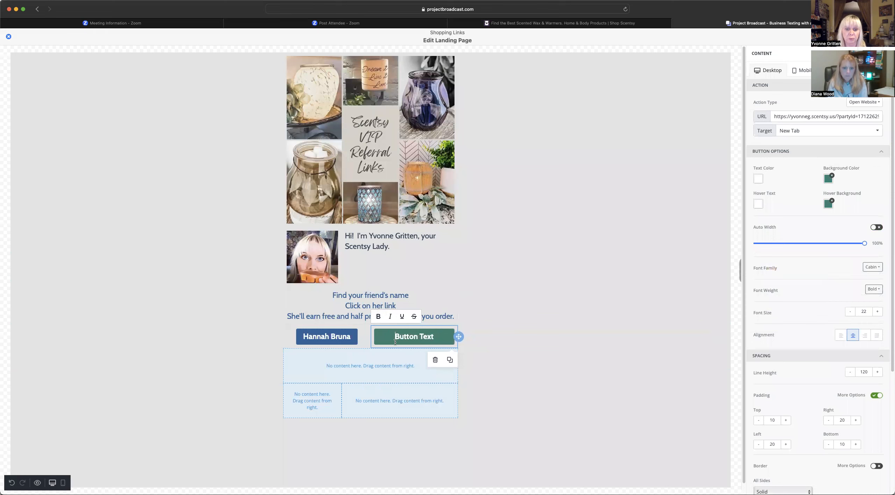
- Replace the placeholder 'Button Text' label with the second friend's name
drag(395, 337, 421, 339)
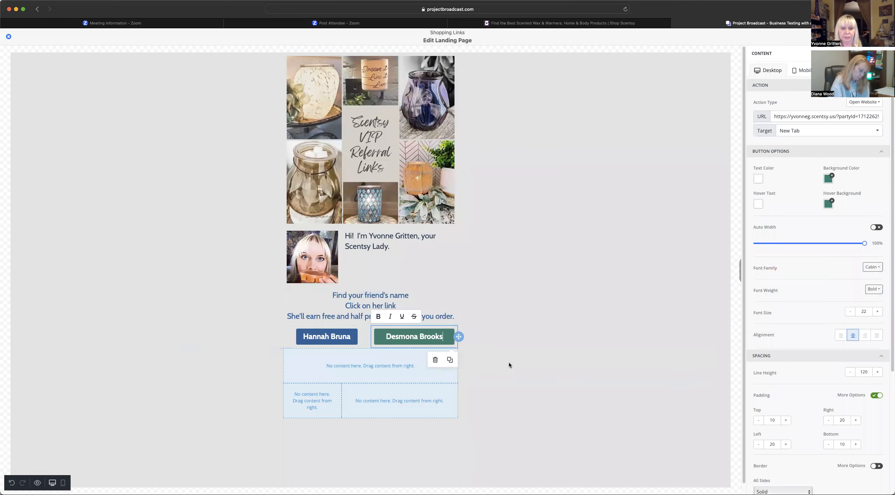
click(581, 408)
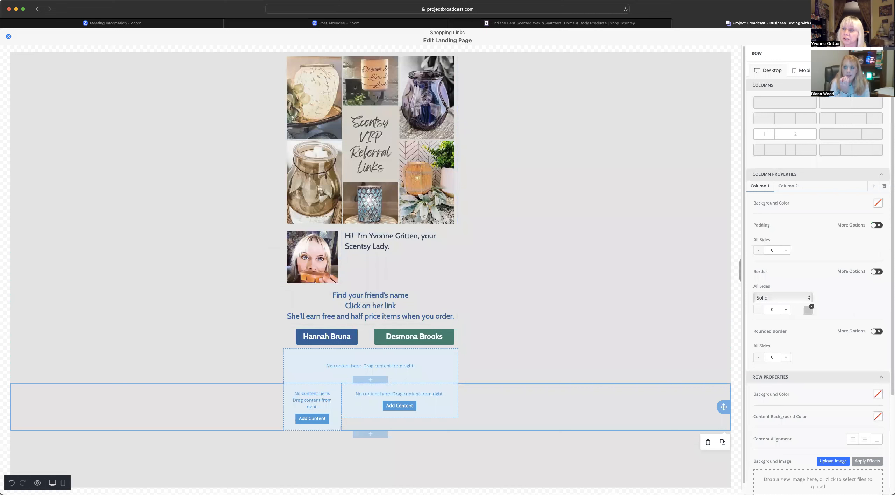
- Insert a blank one-column row below the greeting row
click(887, 53)
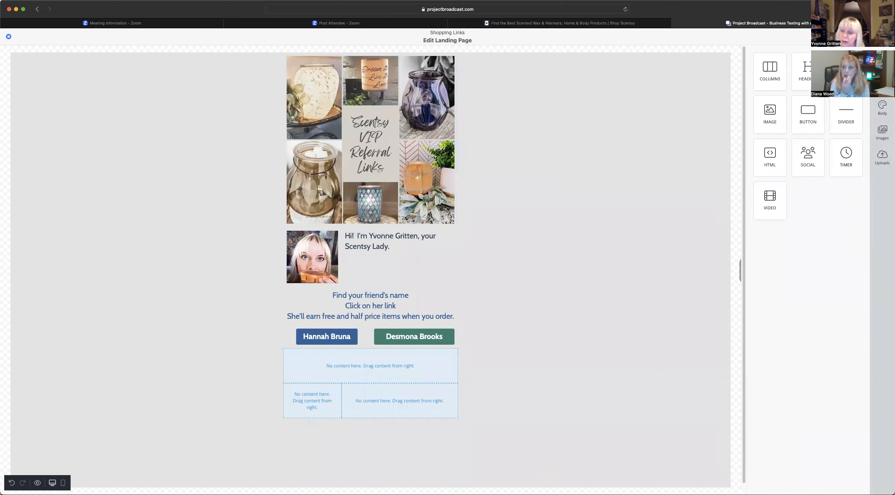
click(882, 83)
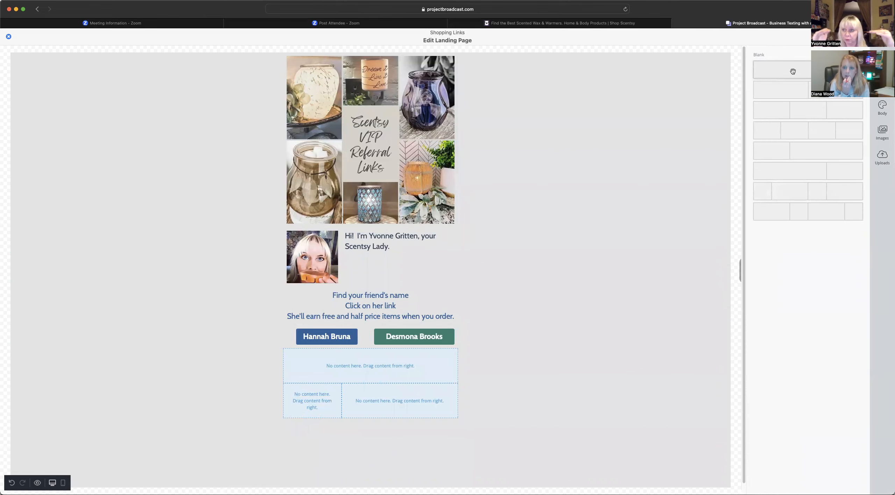
drag(793, 71, 580, 181)
drag(518, 232, 469, 269)
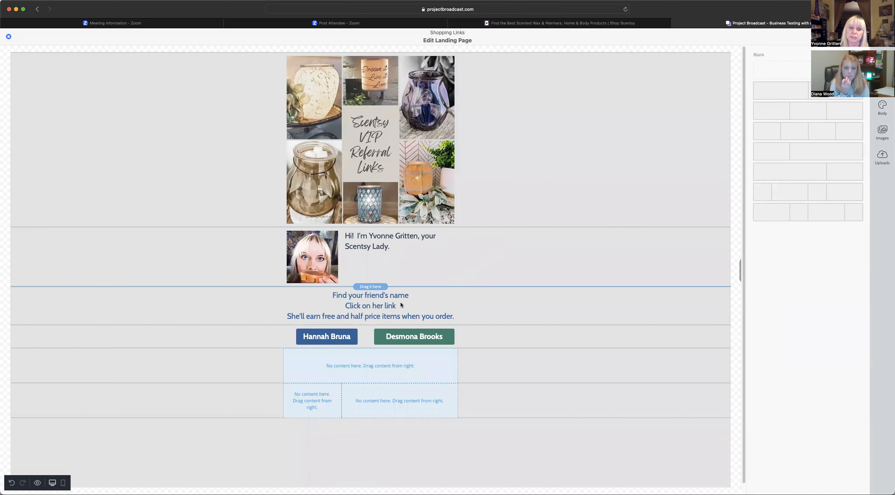
drag(354, 307, 353, 291)
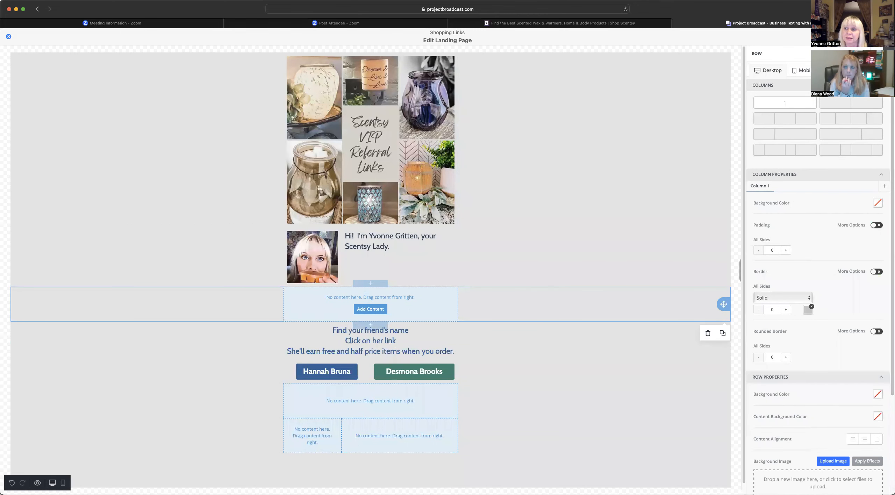
- Drop a Divider block into the new empty row
click(888, 53)
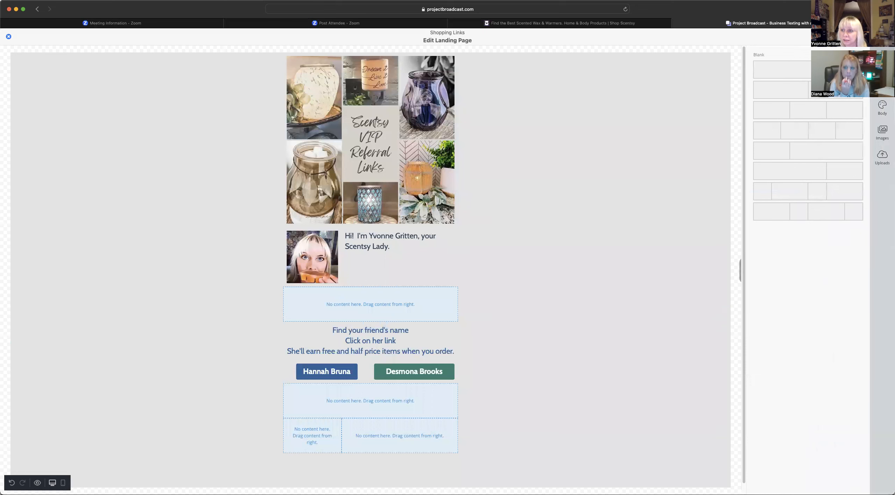
click(883, 58)
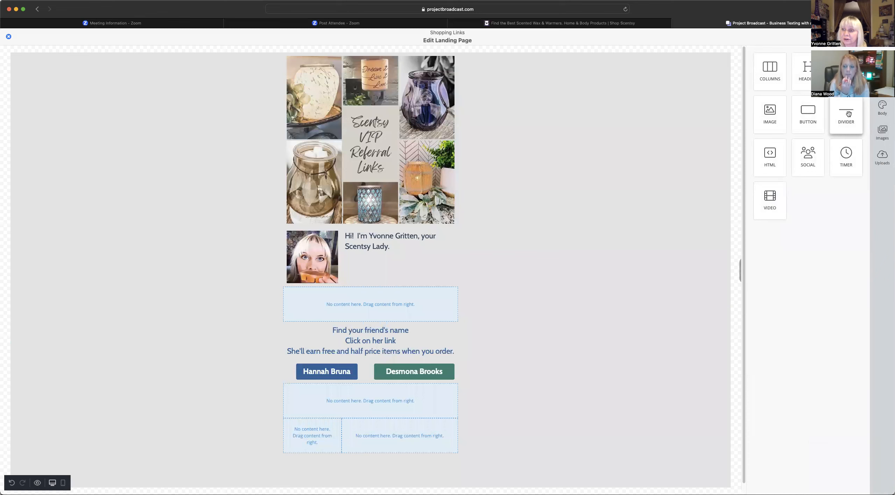
drag(849, 114, 433, 300)
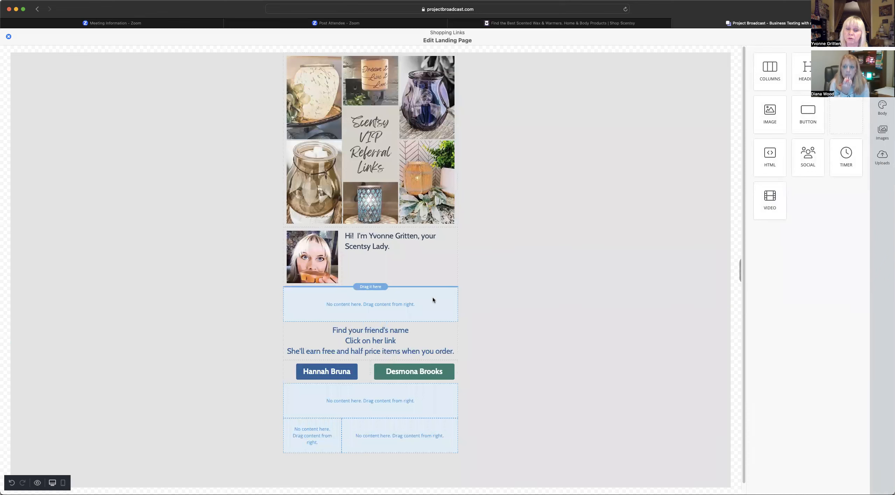
drag(343, 305, 343, 304)
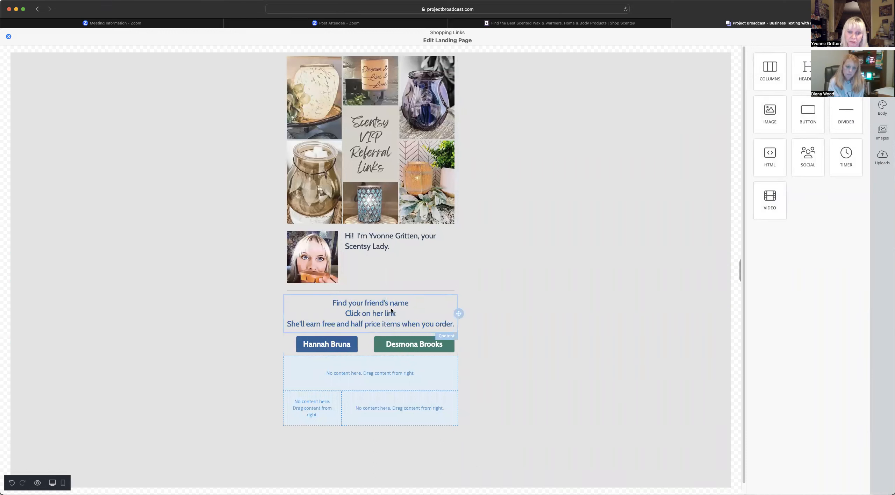
- Duplicate the divider and move the copy below the friend-name buttons
click(429, 290)
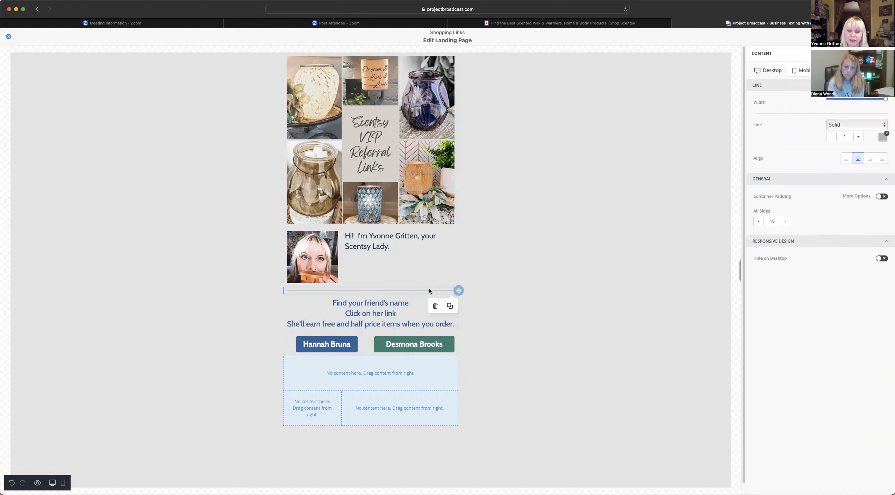
click(450, 307)
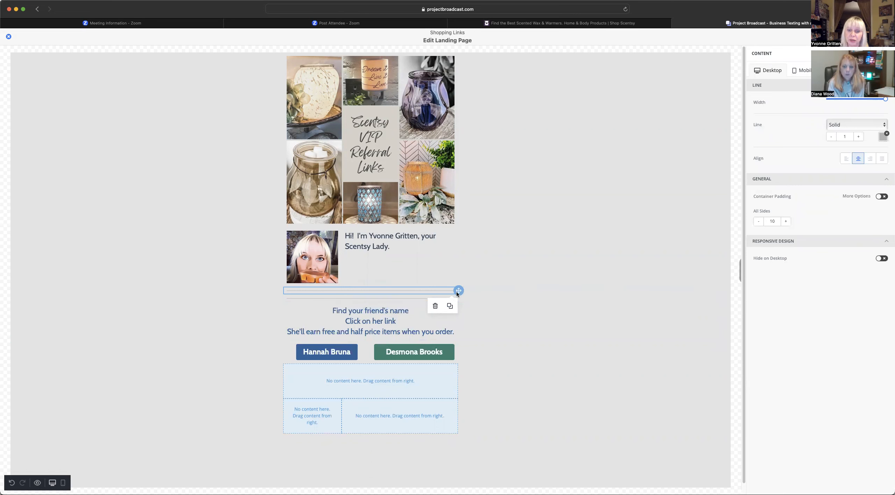
drag(458, 291, 454, 372)
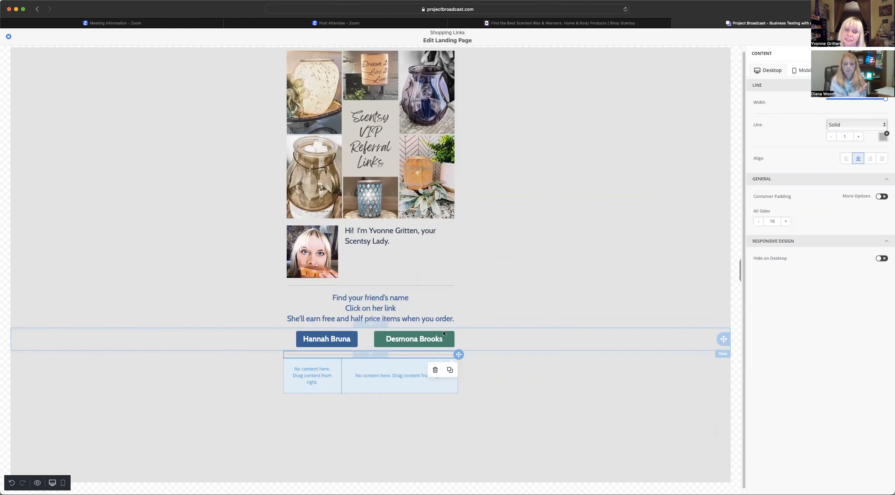
- Duplicate the instructions text and move the instructions row back above the buttons
click(394, 303)
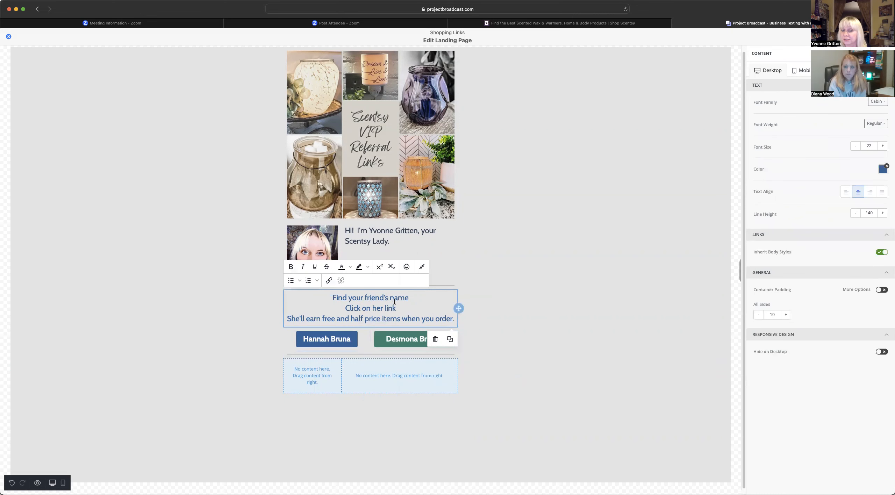
click(451, 340)
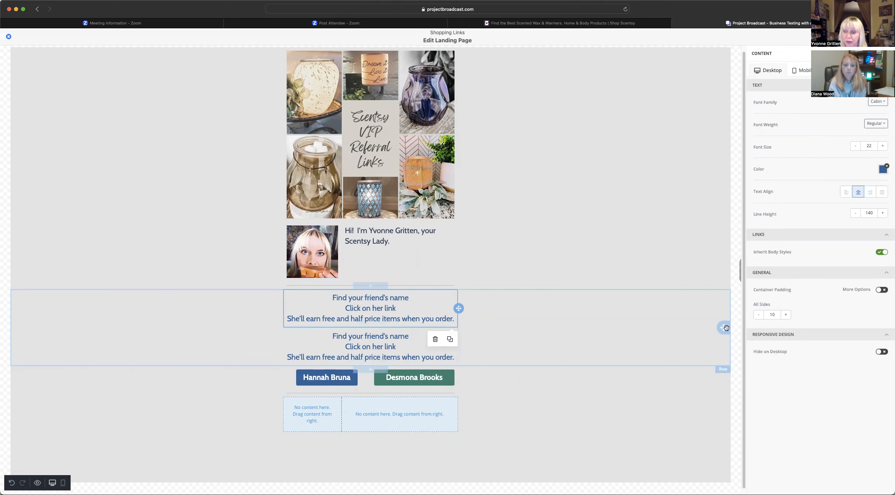
drag(725, 359, 716, 433)
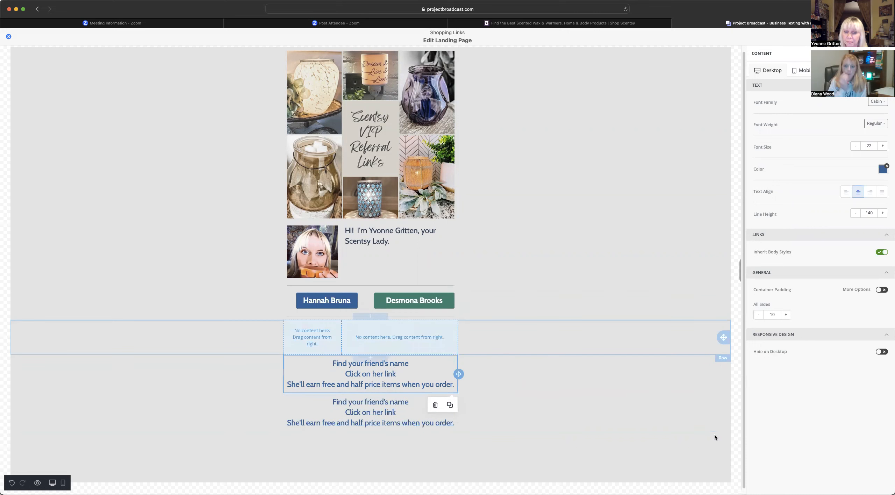
click(391, 384)
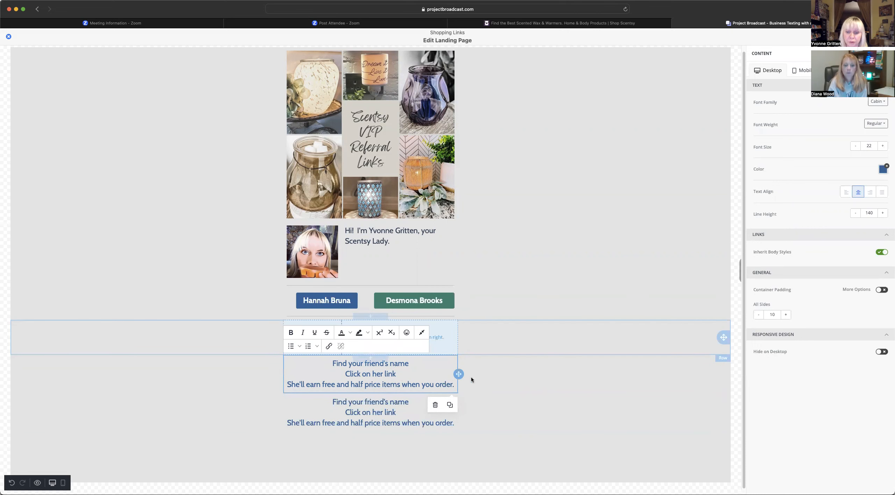
drag(459, 374, 460, 314)
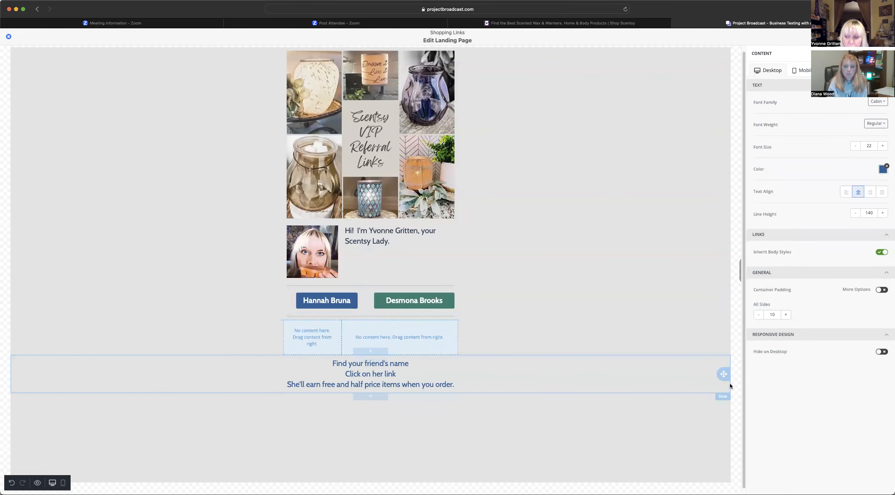
drag(726, 376, 715, 289)
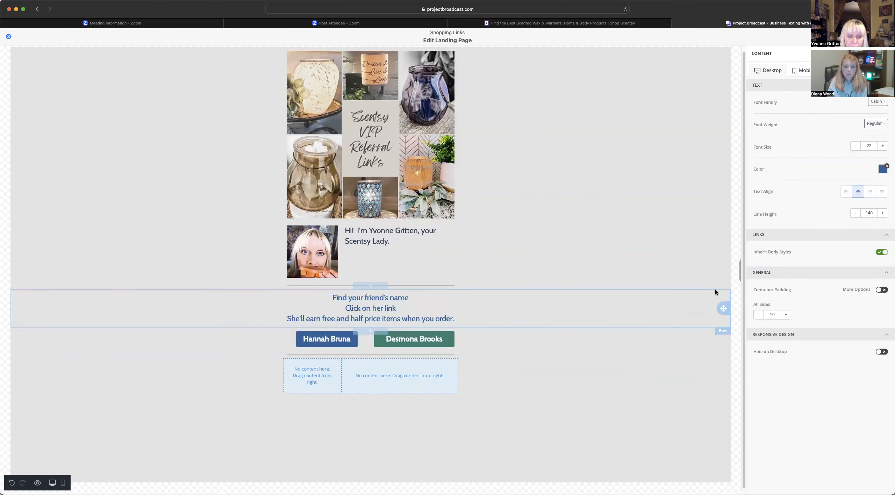
- Duplicate the whole instructions row and place the copy below the friend buttons
click(478, 311)
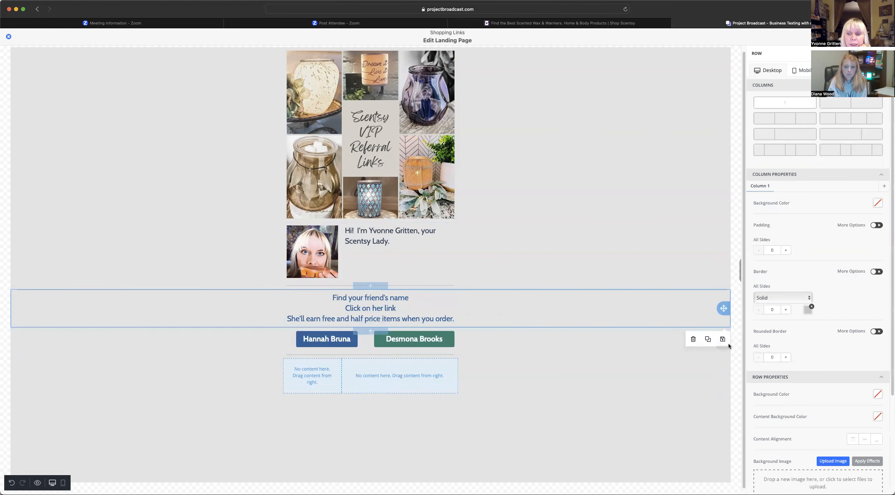
click(708, 342)
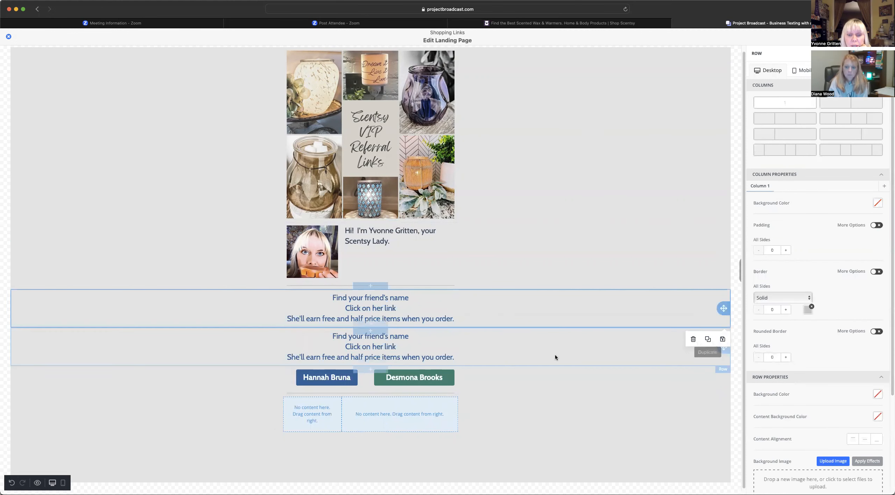
click(639, 355)
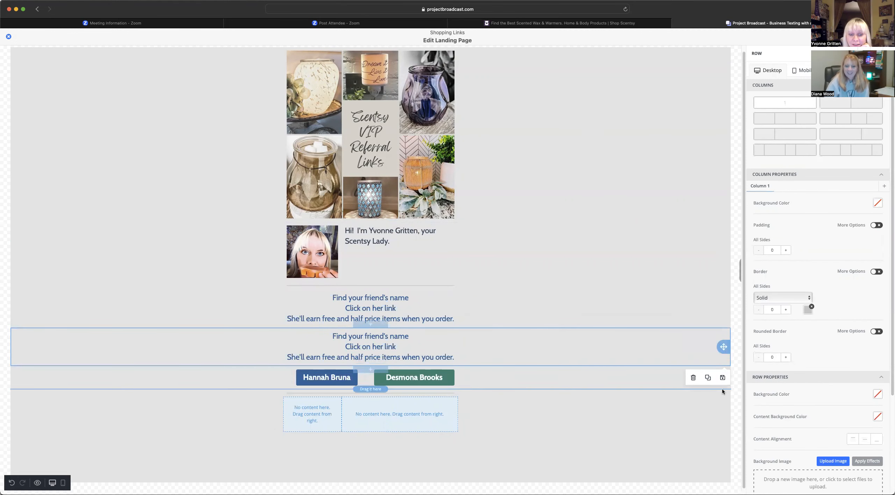
drag(720, 411, 720, 411)
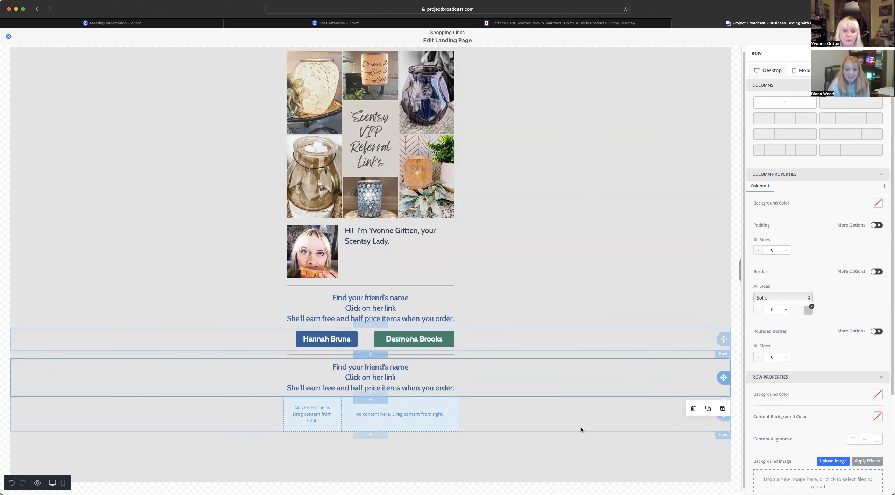
click(452, 455)
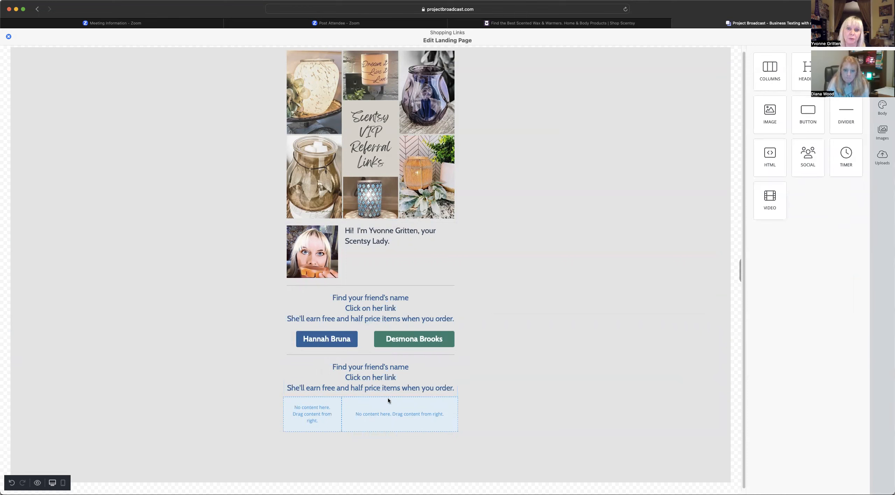
- Duplicate the second friend button, delete the row holding both buttons, and leave the editor
click(383, 339)
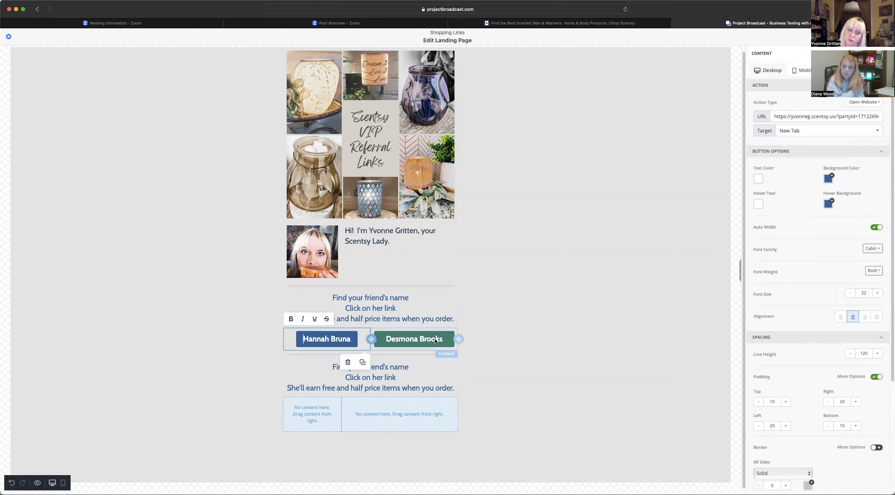
click(450, 362)
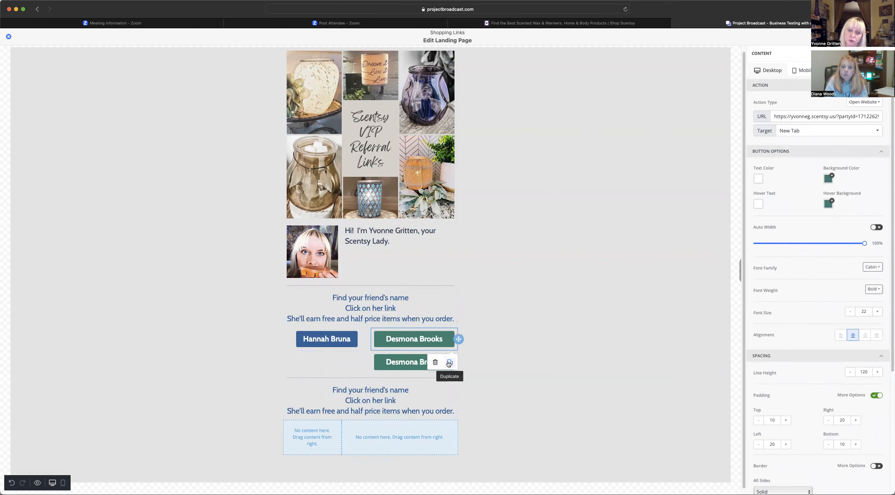
click(346, 361)
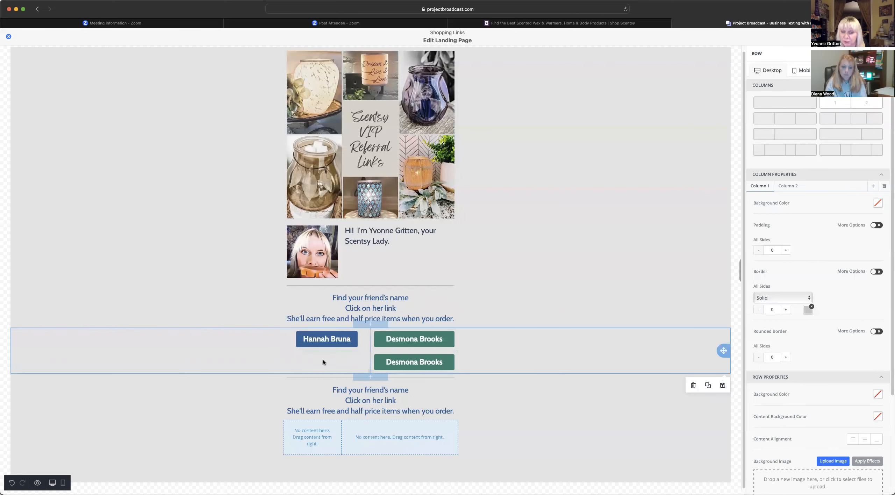
click(693, 385)
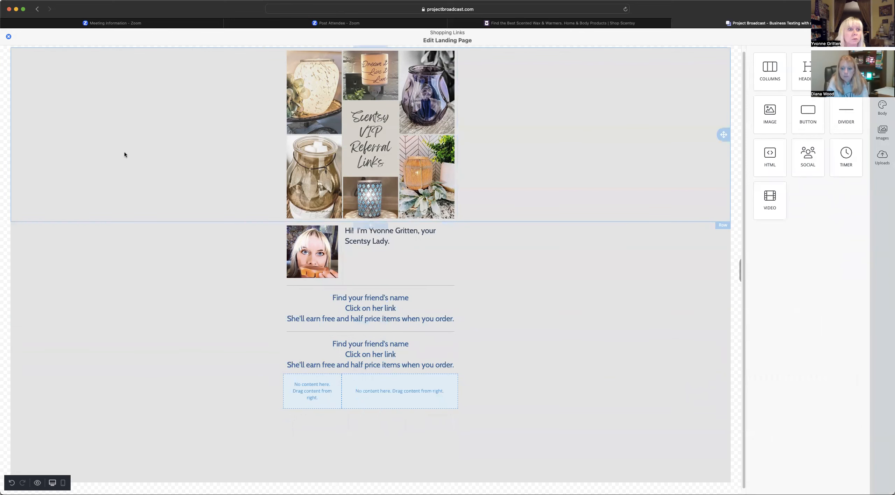
scroll(125, 154, up, 1)
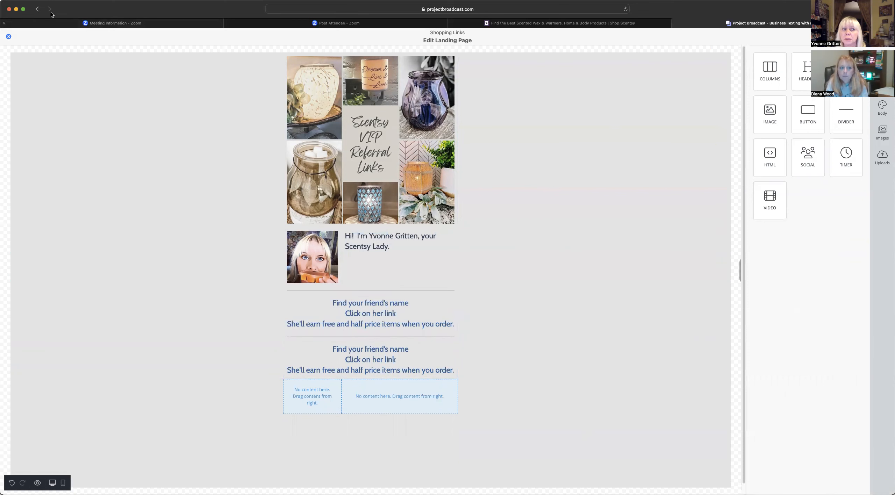
click(38, 10)
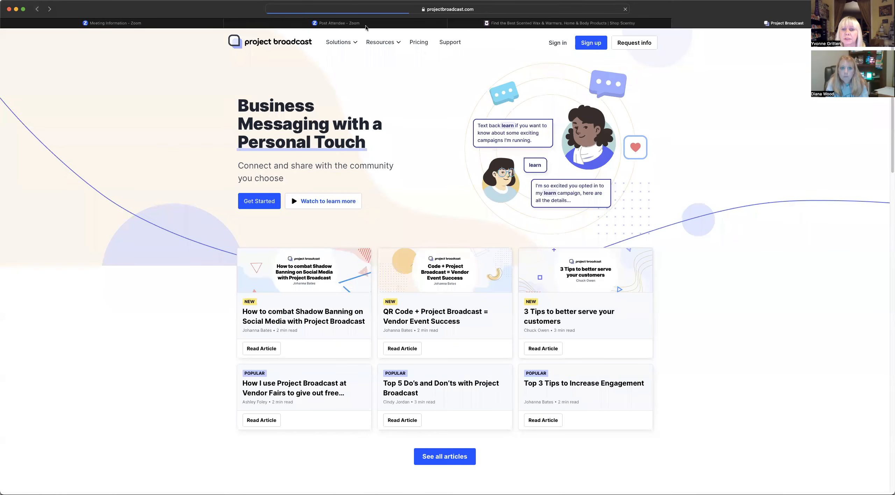
- Sign back in, open the Shopping Links landing page, and edit its design
click(549, 44)
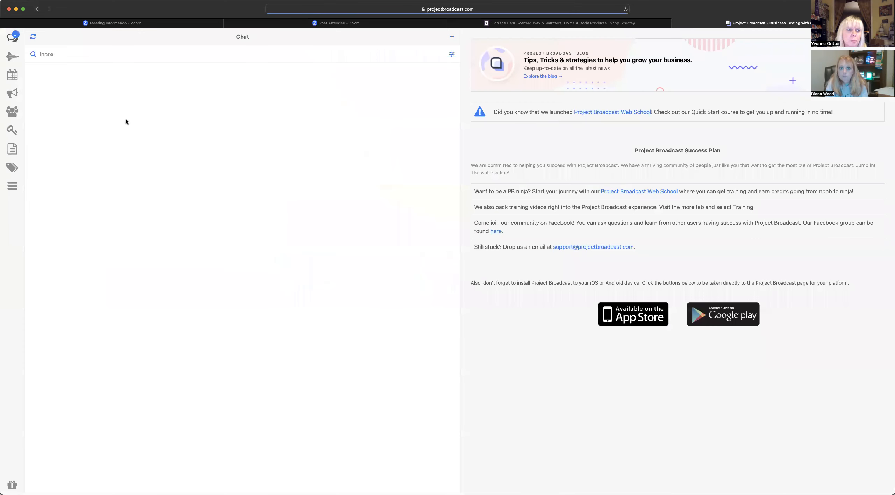
click(11, 184)
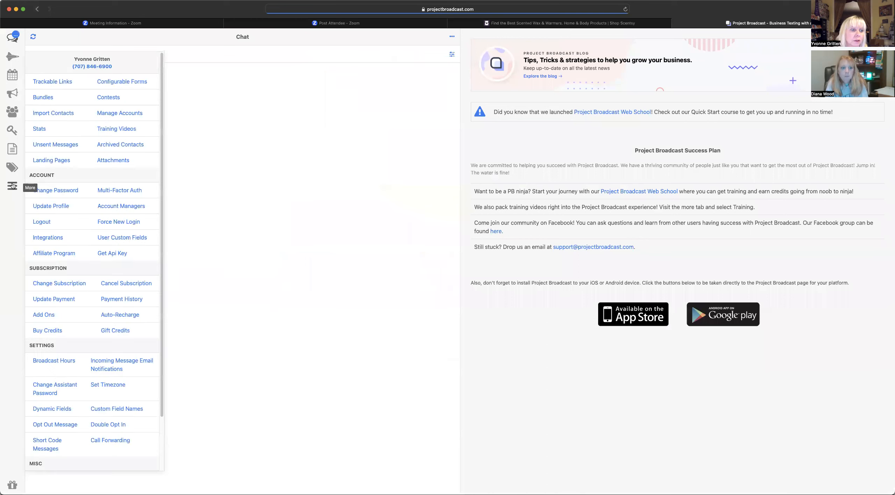
click(44, 161)
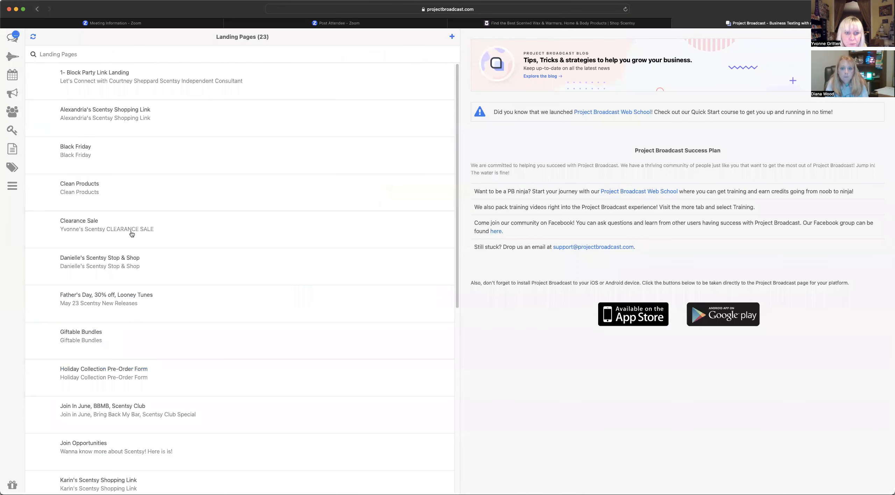
scroll(123, 343, down, 8)
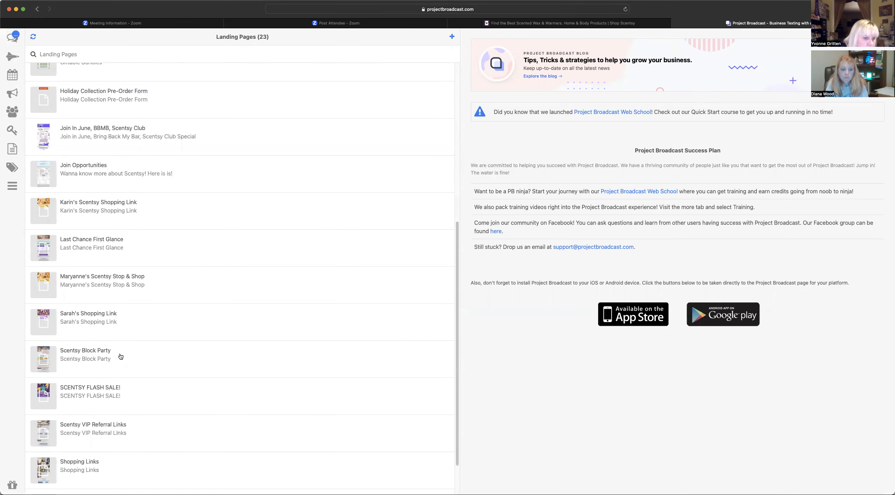
click(84, 469)
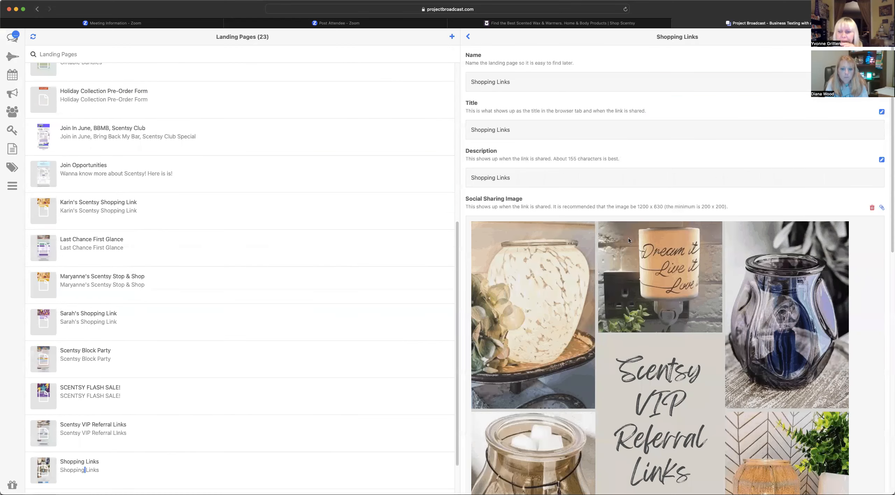
scroll(628, 241, down, 12)
click(881, 267)
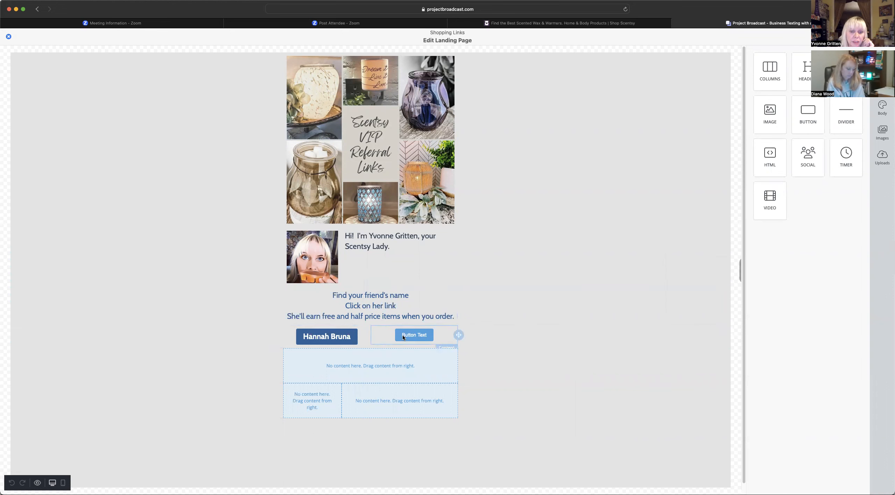
- Link the placeholder button to the friend's referral URL, colour it teal with teal hover, full width
click(413, 336)
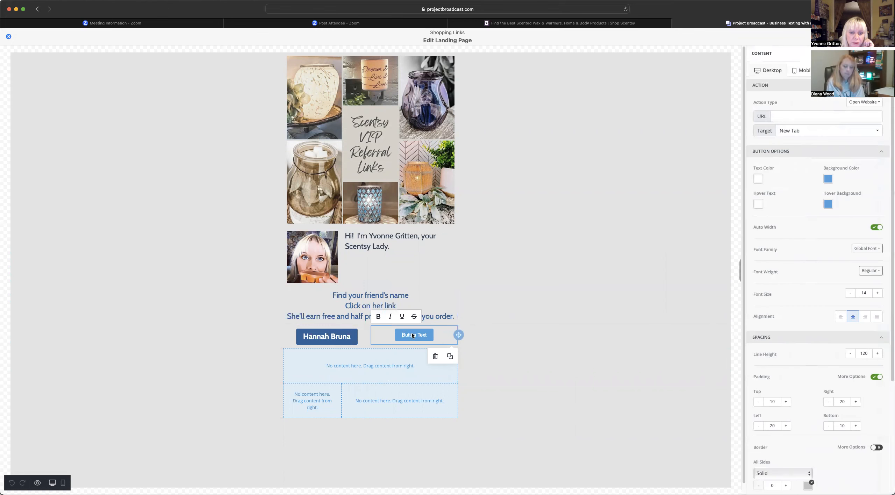
right_click(784, 117)
click(793, 134)
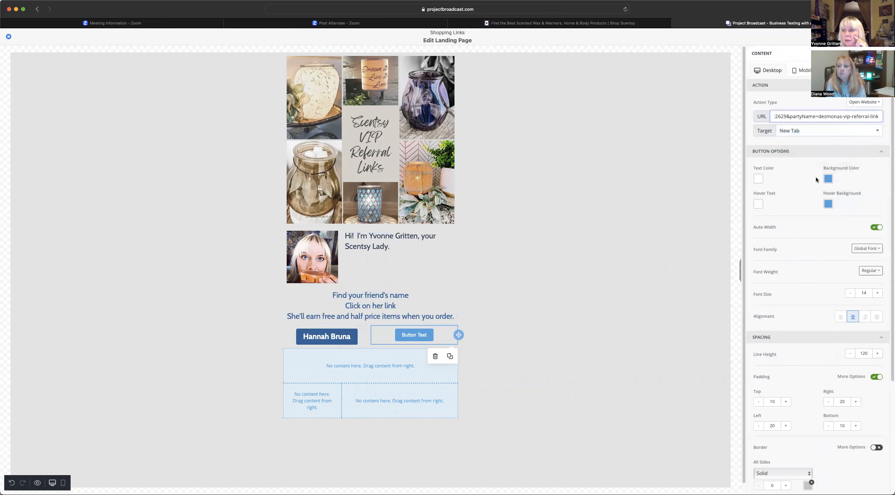
click(827, 181)
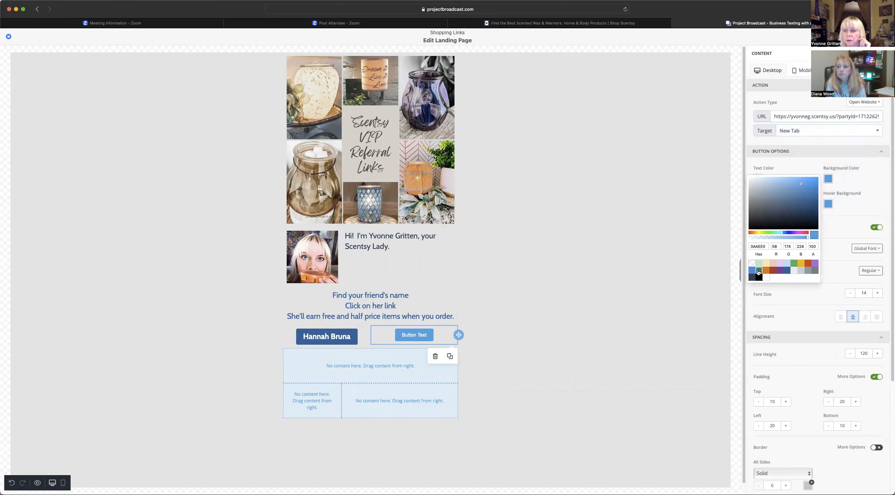
click(759, 270)
click(828, 204)
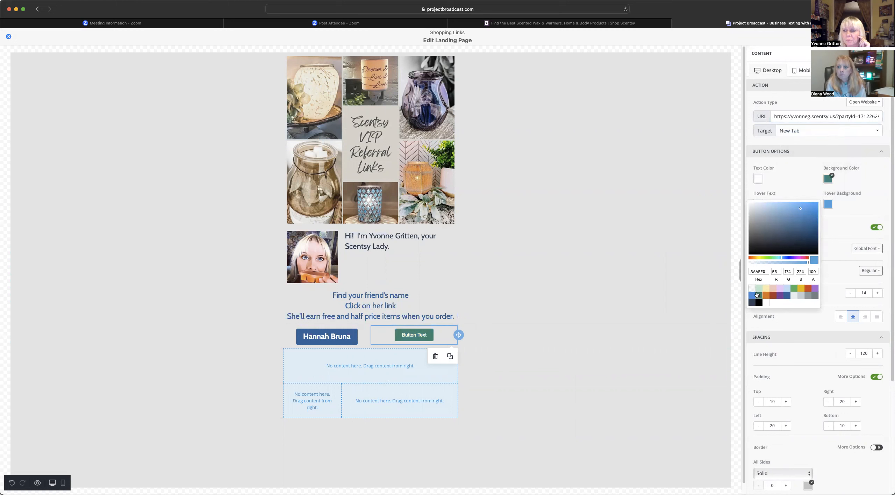
click(759, 295)
click(874, 227)
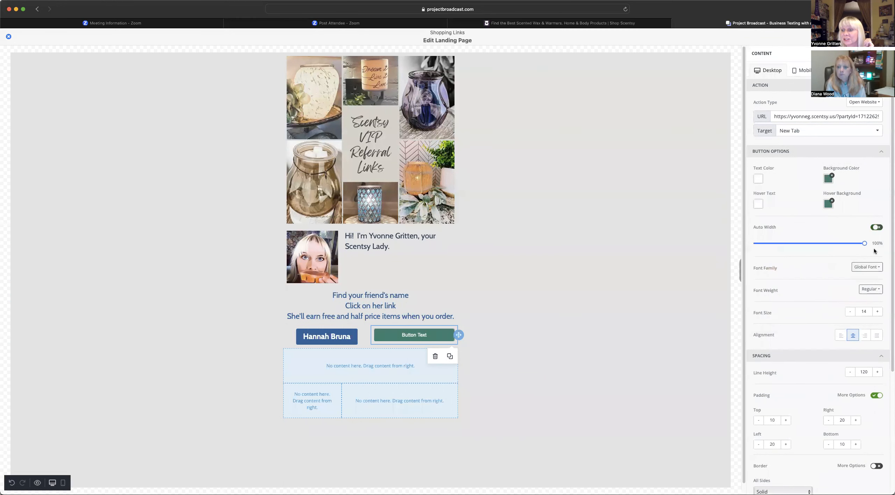
- Style the button label in bold Cabin size 22 and replace it with the friend's name
click(866, 267)
click(850, 332)
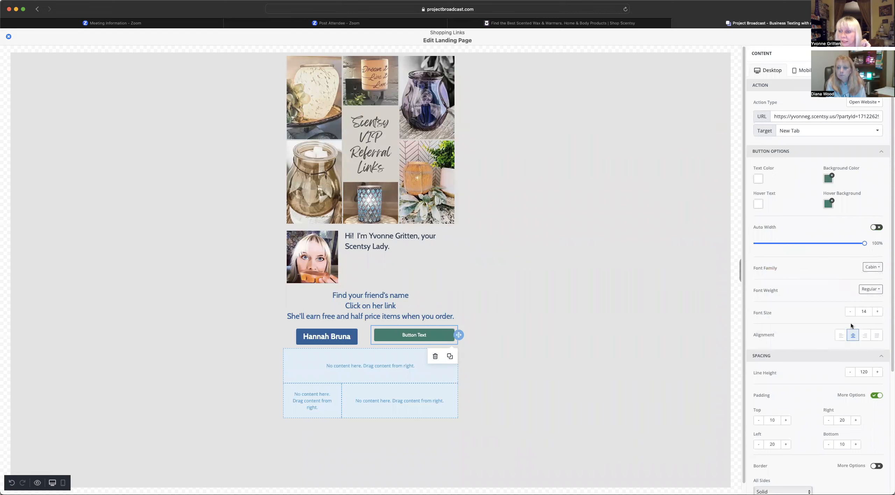
click(871, 289)
click(855, 309)
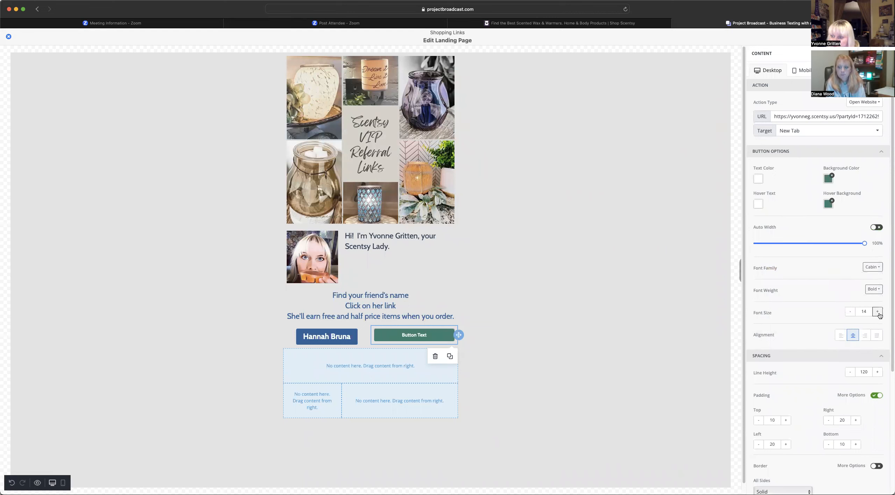
click(878, 311)
click(878, 312)
click(878, 312)
click(878, 311)
click(877, 312)
click(877, 312)
click(877, 312)
click(878, 311)
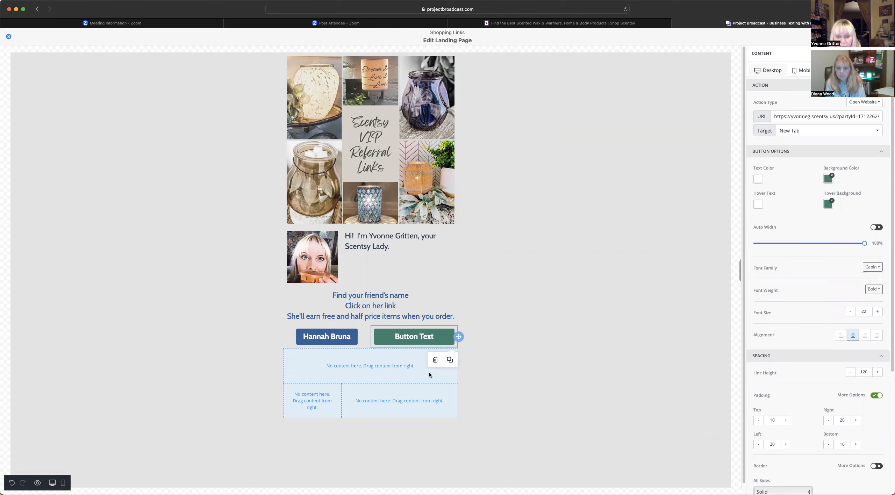
triple_click(401, 342)
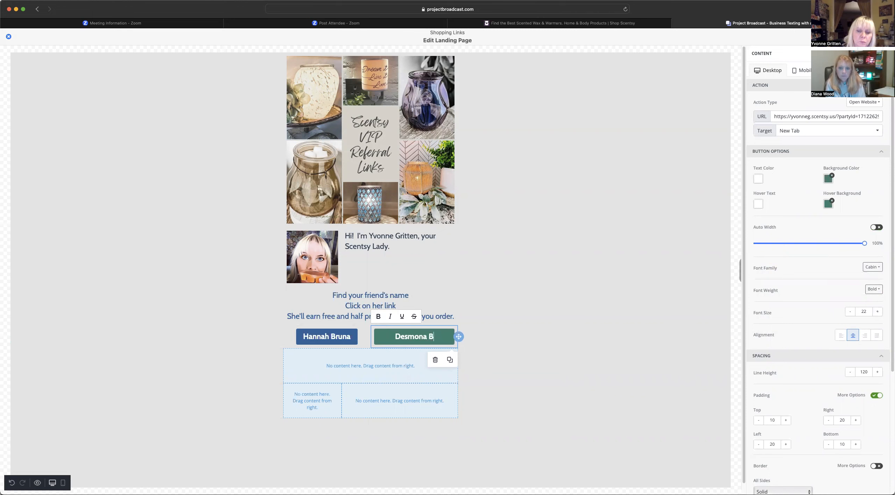
- Add a blank one-column row under the intro and place a Divider in it
click(560, 311)
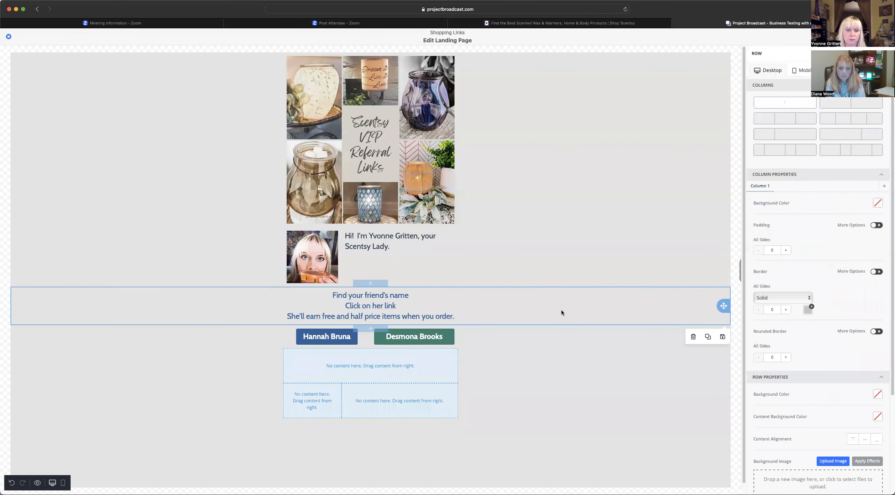
click(479, 273)
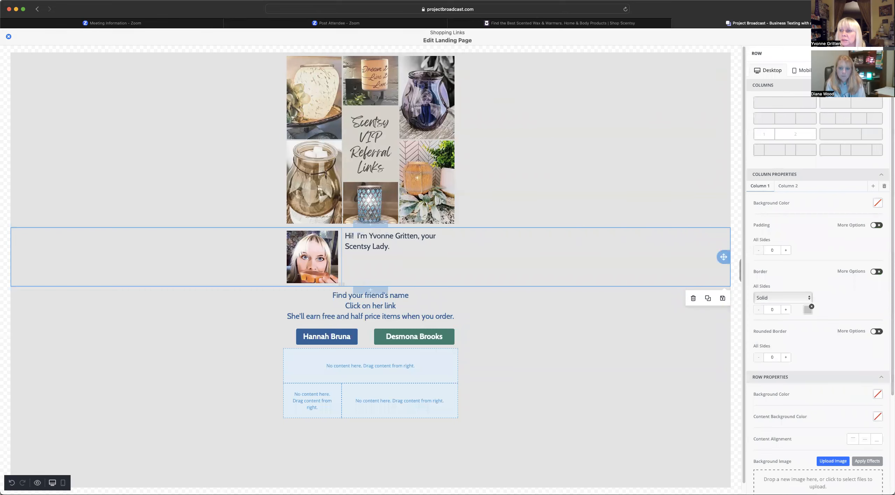
click(881, 53)
click(881, 83)
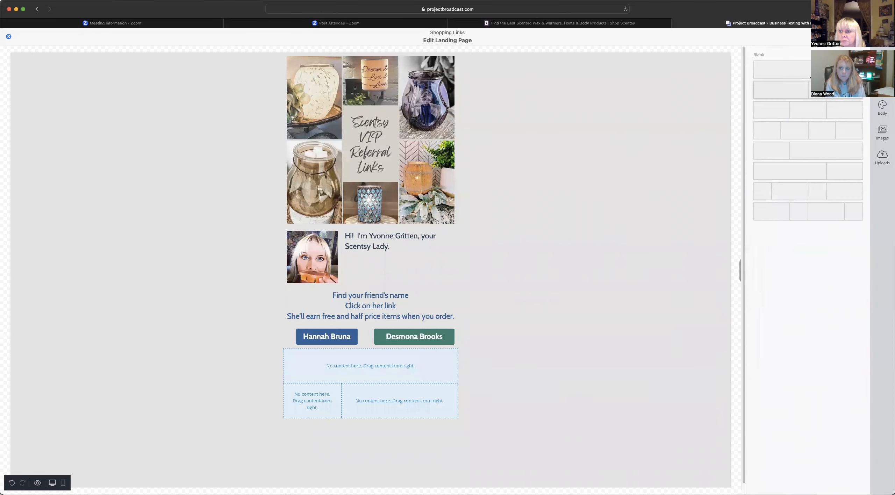
drag(810, 73, 371, 293)
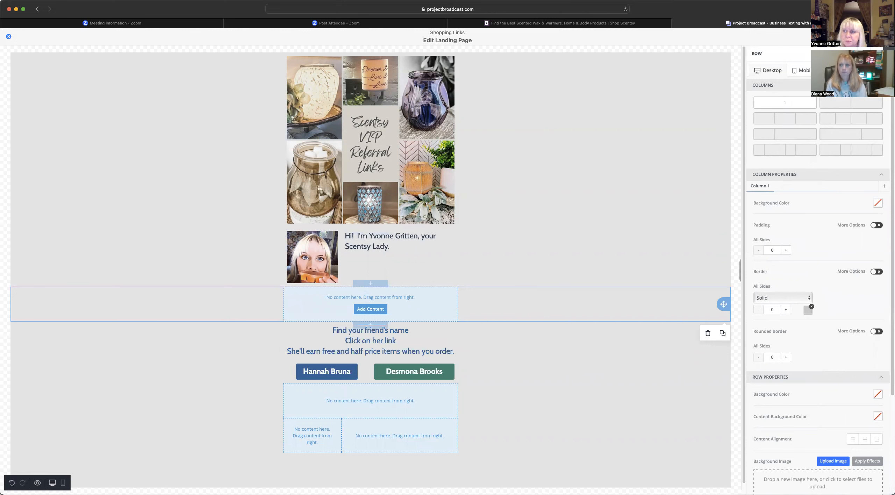
click(889, 54)
click(883, 59)
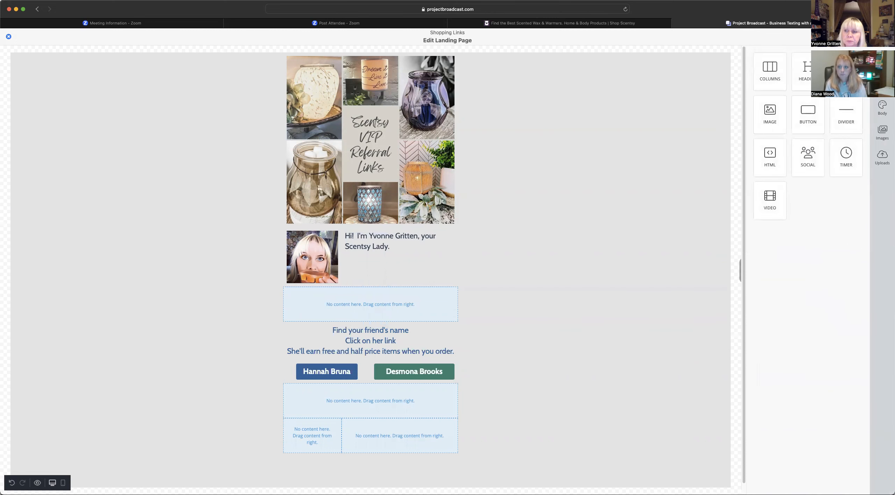
drag(849, 112, 354, 298)
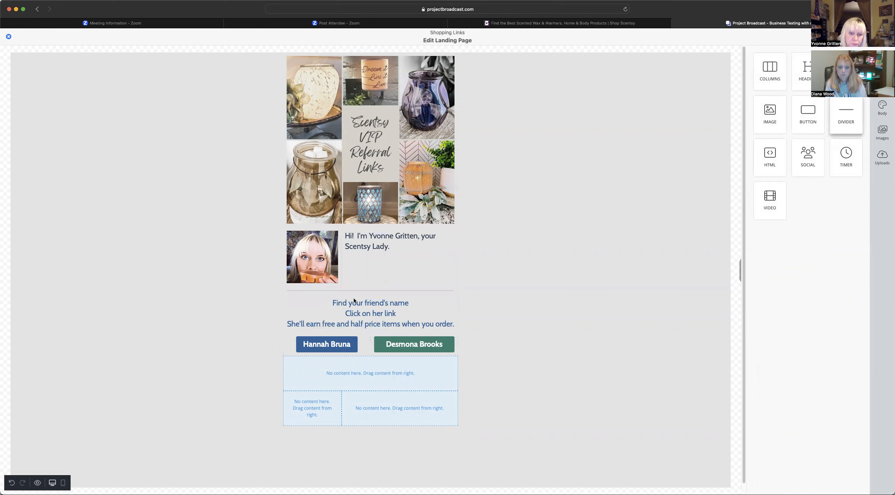
- Duplicate the divider and move the copy below the friend buttons
click(447, 292)
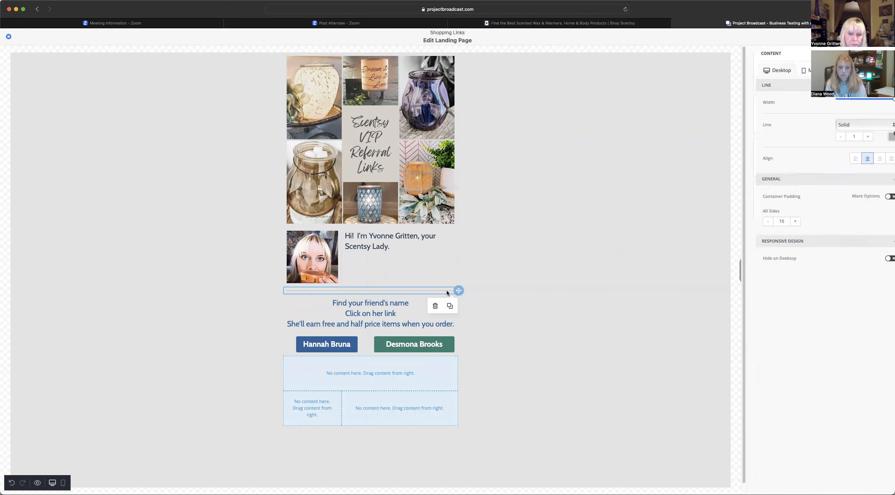
click(450, 305)
click(495, 289)
click(455, 299)
drag(456, 299, 454, 376)
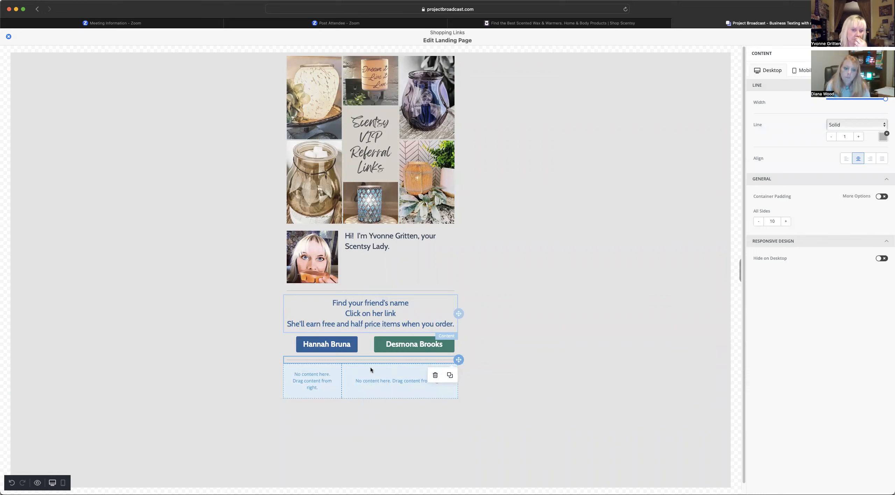
click(333, 379)
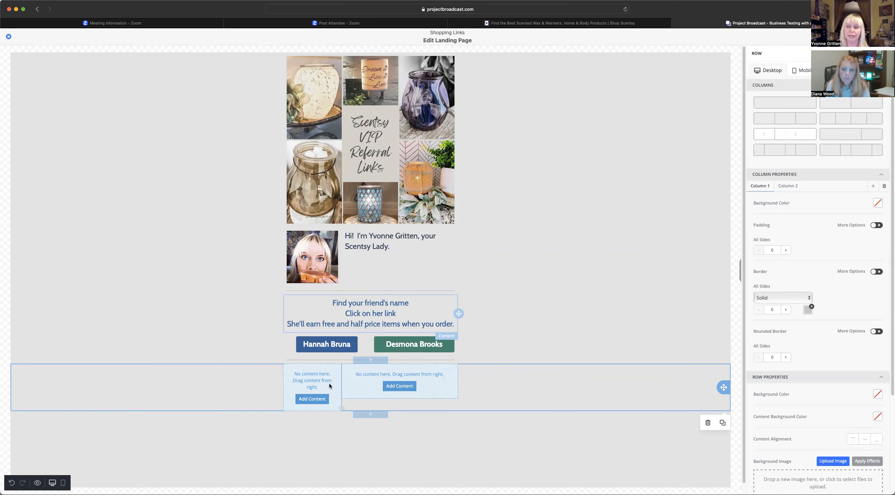
- Reduce the empty bottom row to a single column and bring up the content blocks
click(783, 102)
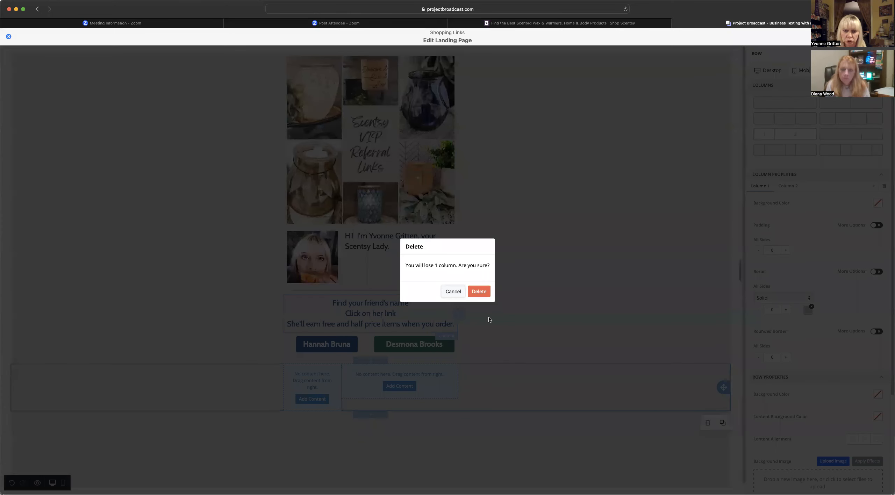
click(477, 292)
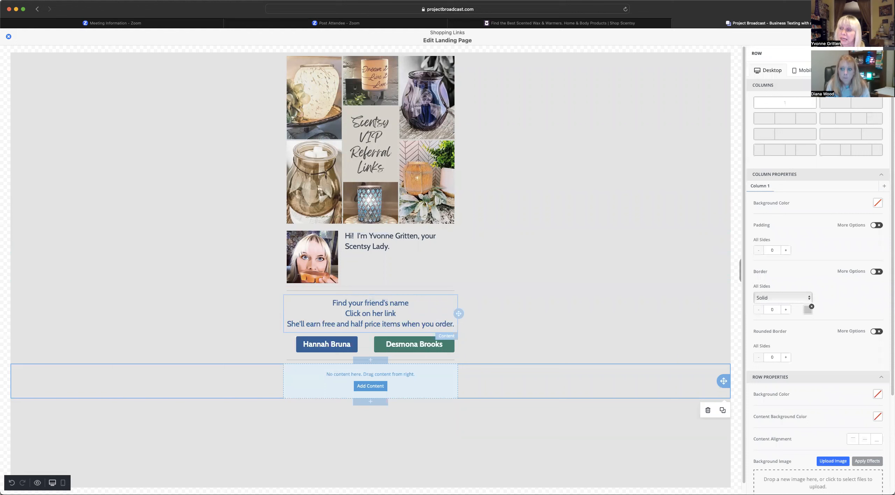
click(888, 54)
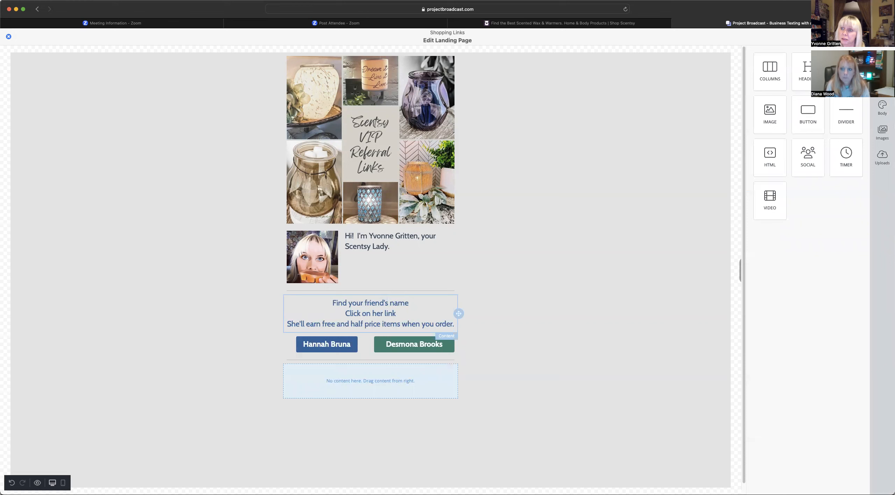
- Drop a new Text block into the empty bottom row below the friend buttons
drag(781, 149, 393, 382)
click(379, 370)
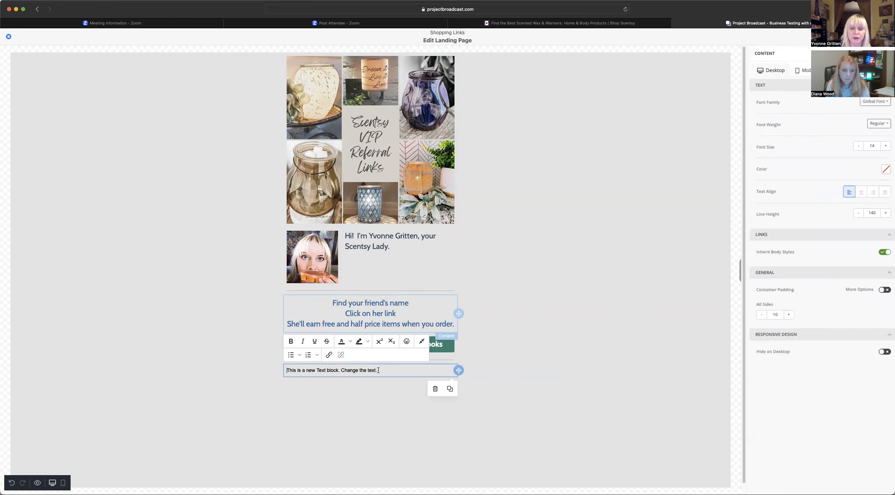
click(278, 369)
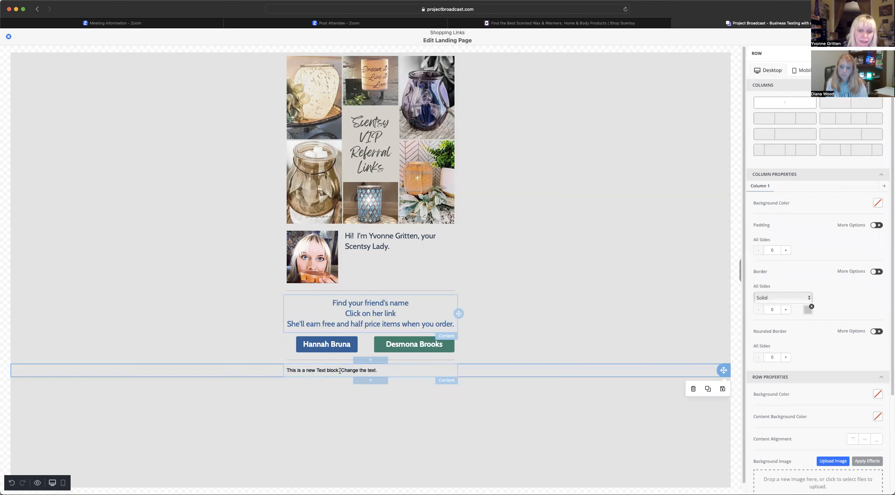
click(286, 370)
- Replace the placeholder with 'IF YOU WANT YOUR OWN VIP REFFERAL LINK…' and the text-LINK-to-phone-number line
drag(286, 370, 390, 370)
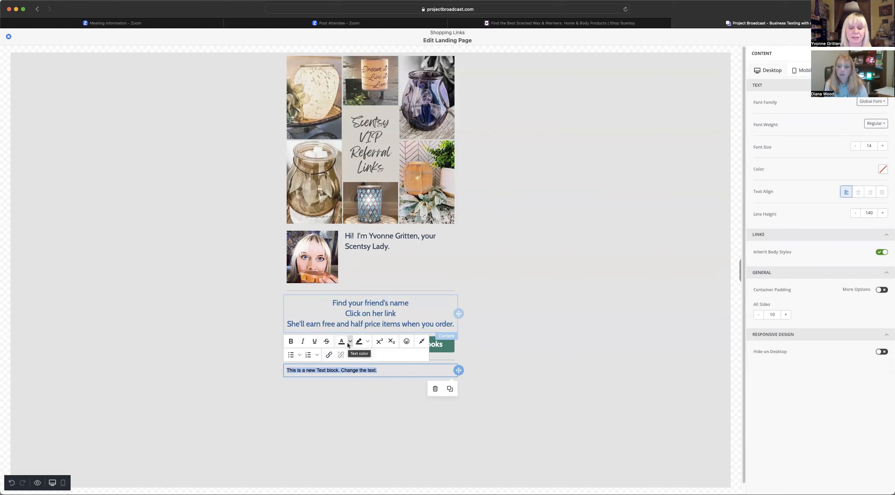
text(IF YOU WANT YOUR OWN VIP REFFERAL LINK)
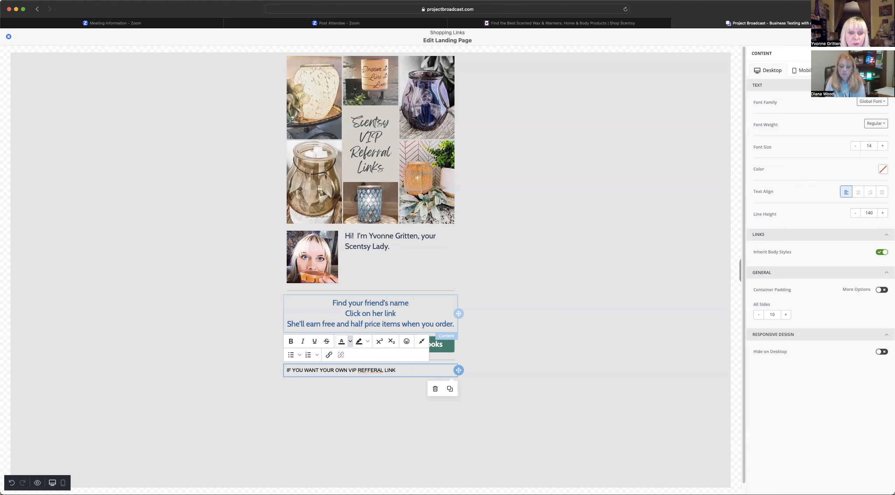
text(SO YOU C)
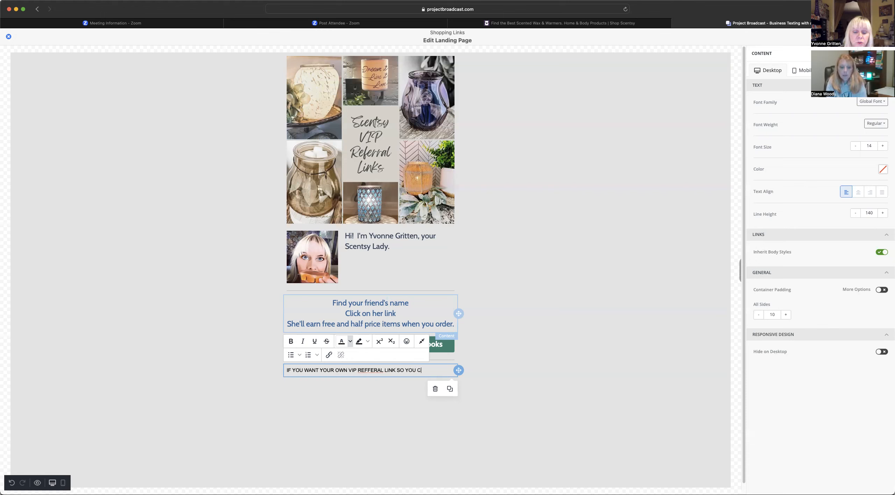
text(AN EARN FREE AND H)
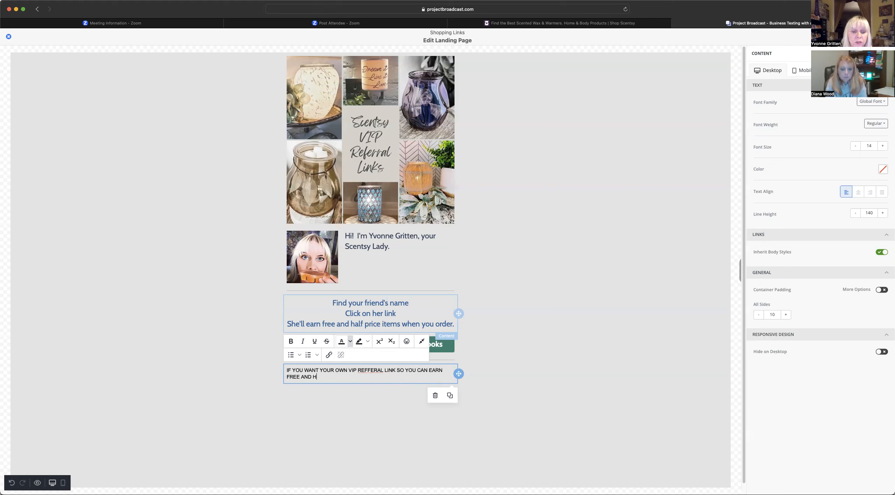
text(ALF PRICE ITEMS TOO)
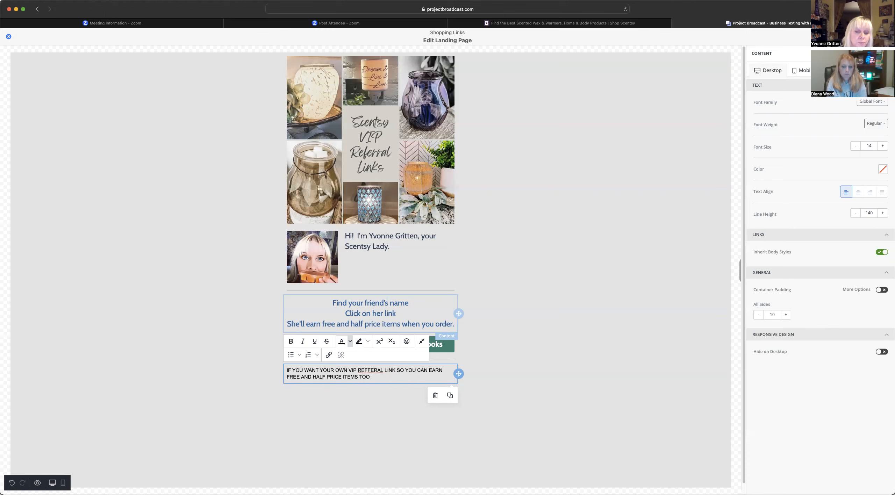
text(, TEXT "LINK" TO )
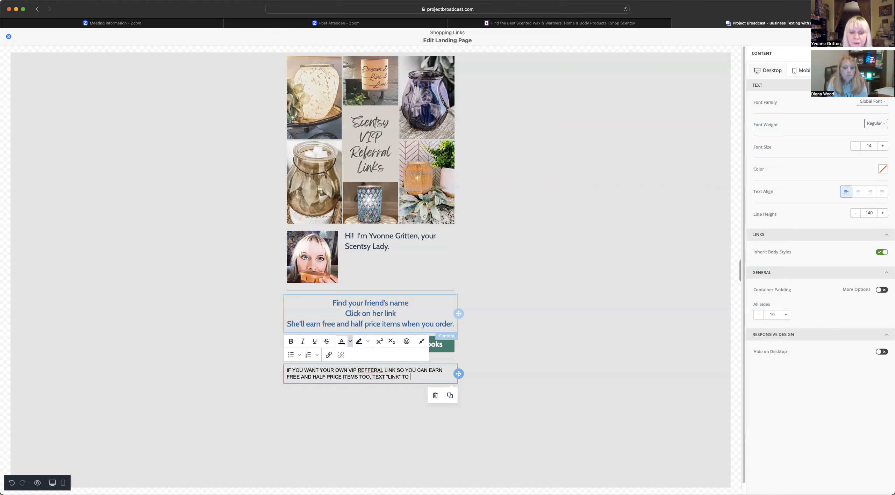
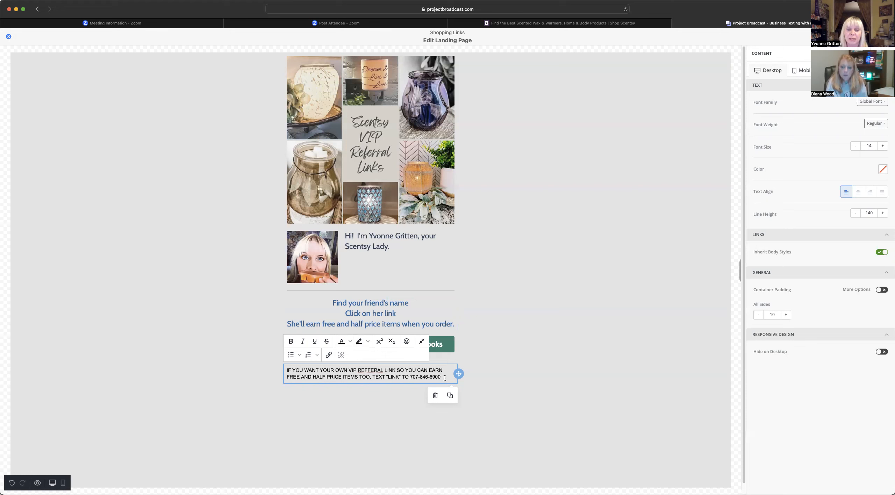
- Style the referral text in Cabin Regular, size 22, dark navy colour 34495E
drag(443, 377, 285, 371)
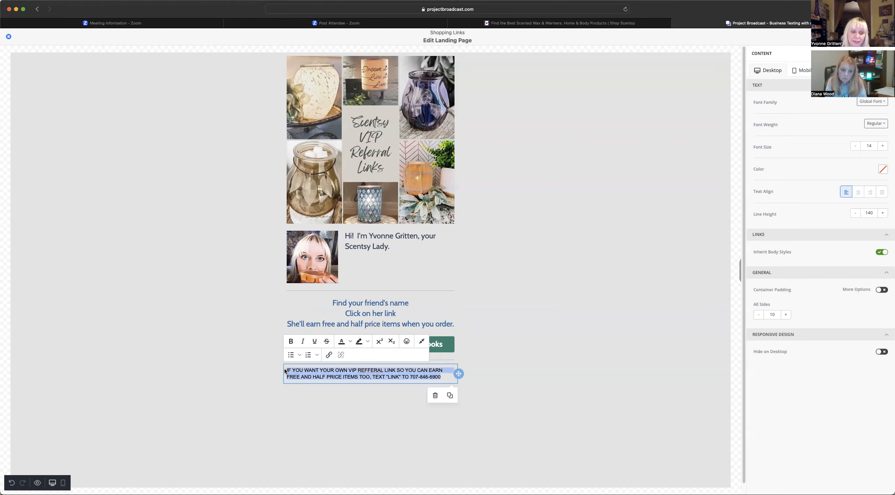
click(867, 101)
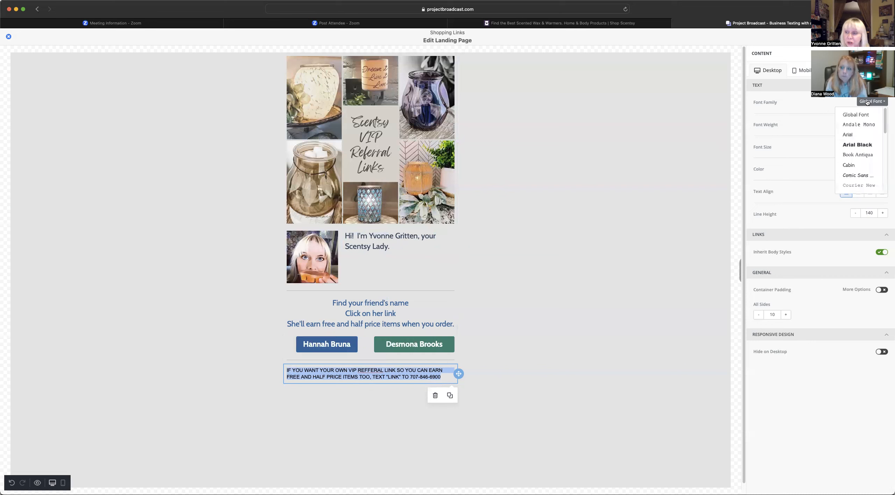
click(853, 165)
click(874, 127)
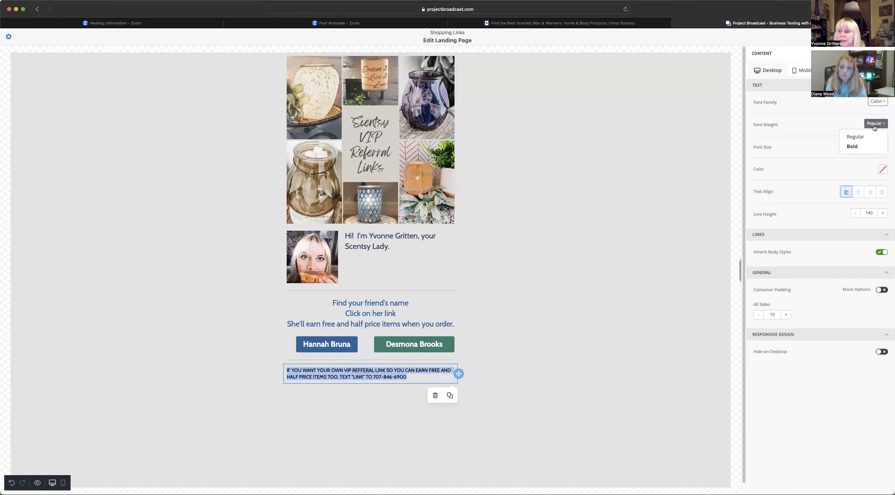
click(842, 137)
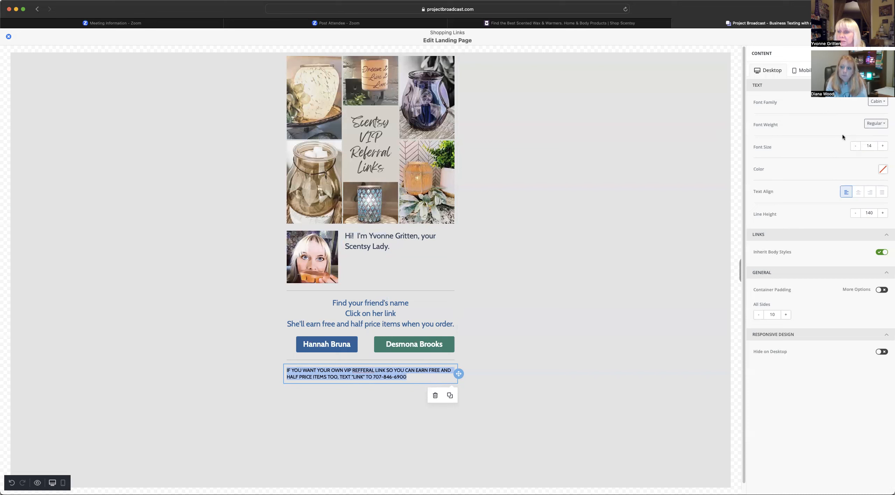
click(882, 146)
click(883, 145)
click(883, 146)
click(882, 146)
click(883, 145)
click(882, 146)
click(882, 146)
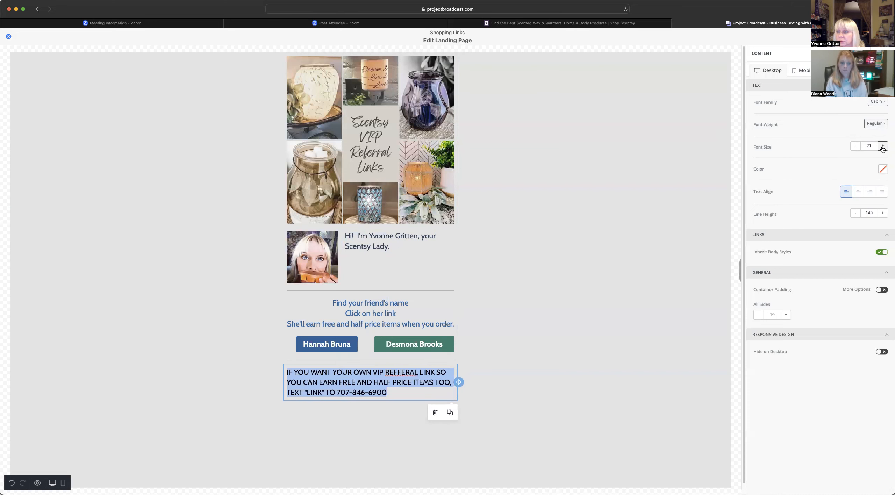
click(882, 146)
click(883, 170)
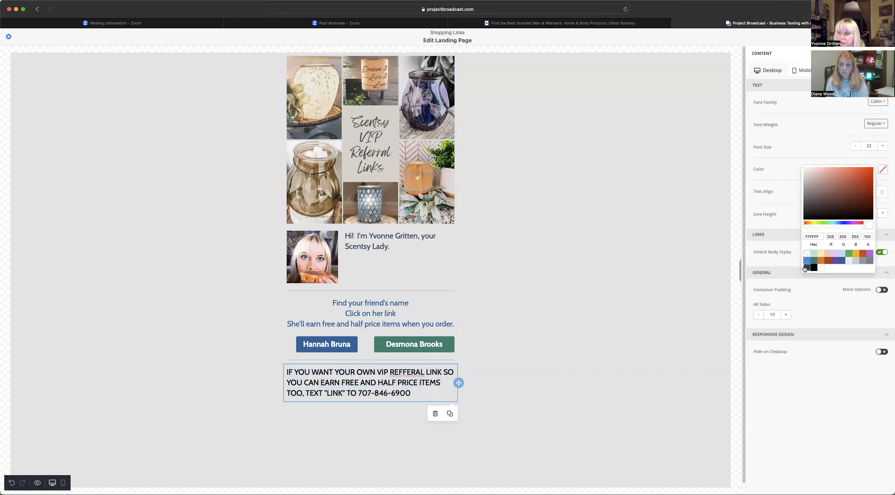
click(805, 268)
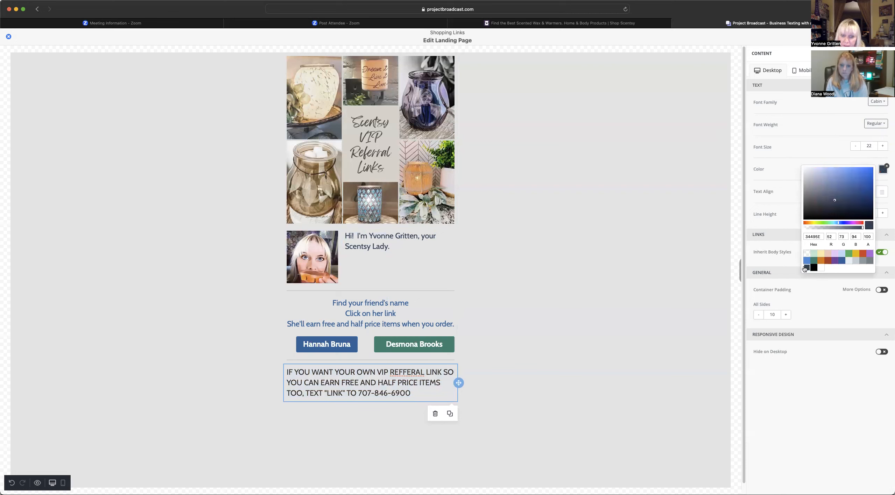
click(522, 363)
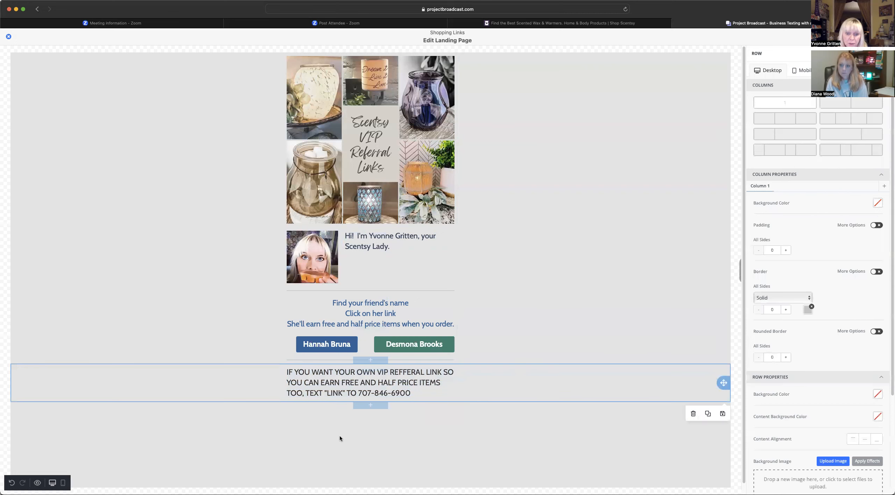
- Rebreak the message into three lines, delete 'TOO,' and centre-align it
click(325, 376)
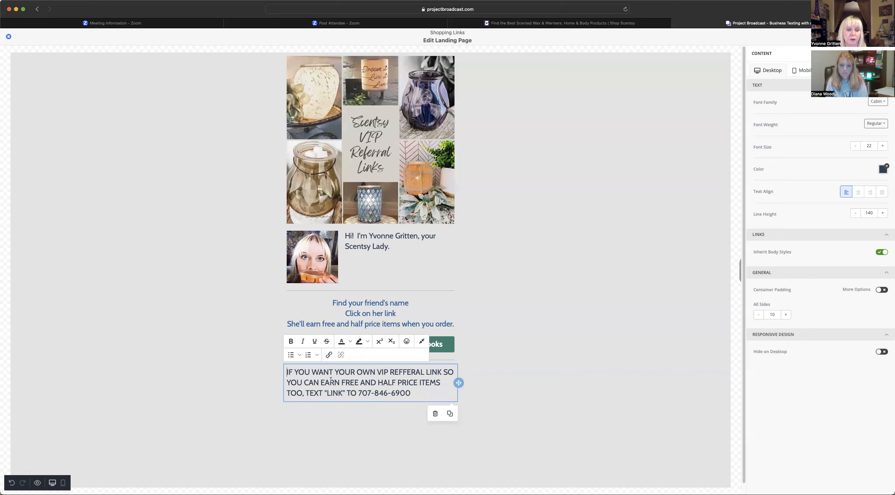
click(443, 372)
key(Return)
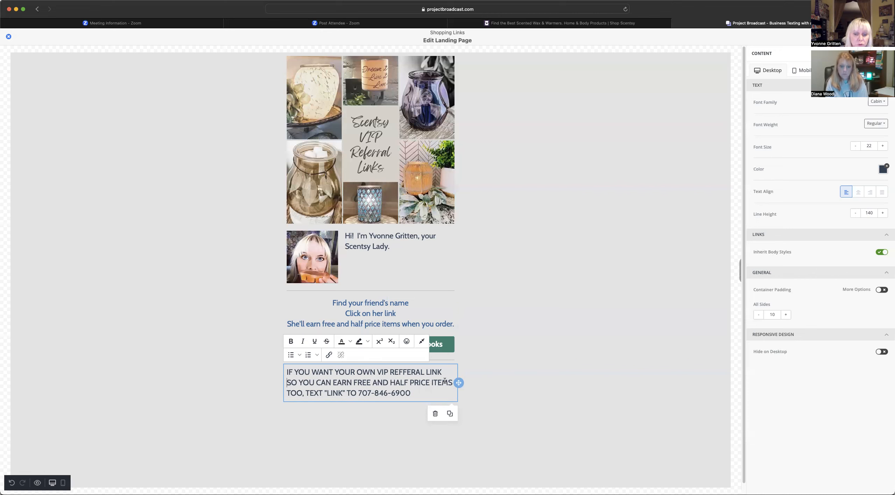
click(305, 394)
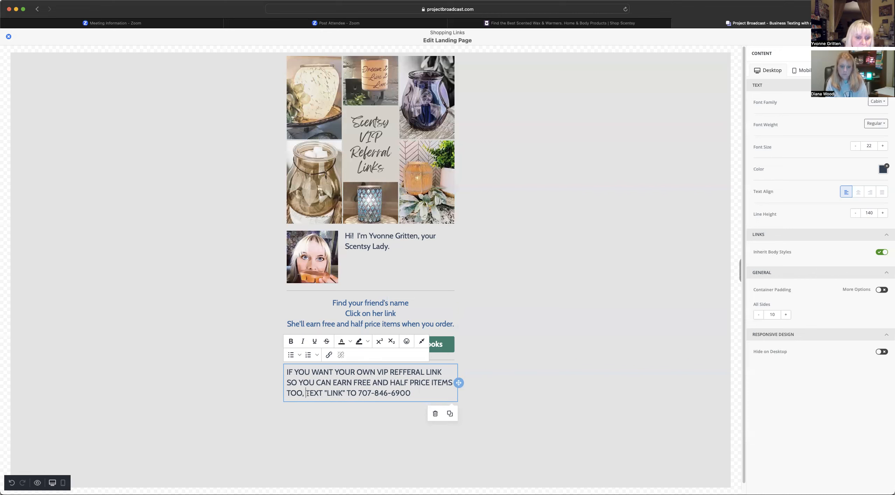
key(BackSpace)
key(BackSpace)
key(BackSpace)
key(BackSpace)
key(BackSpace)
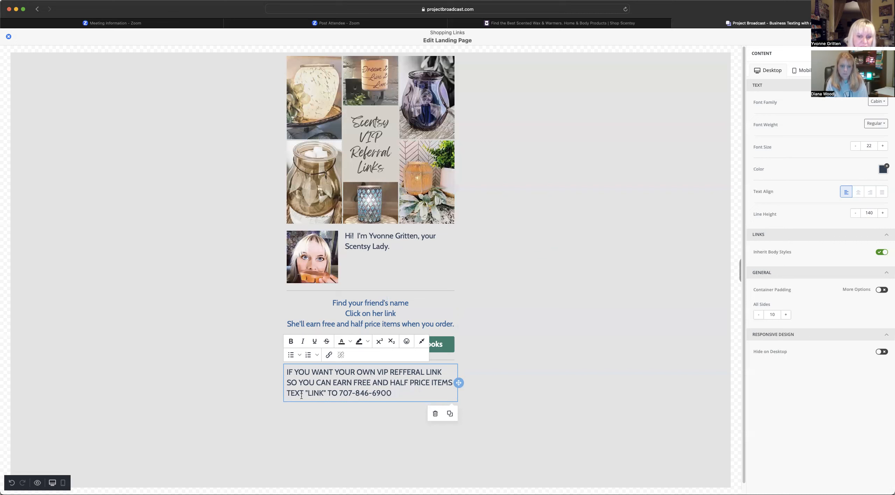
drag(398, 394, 287, 373)
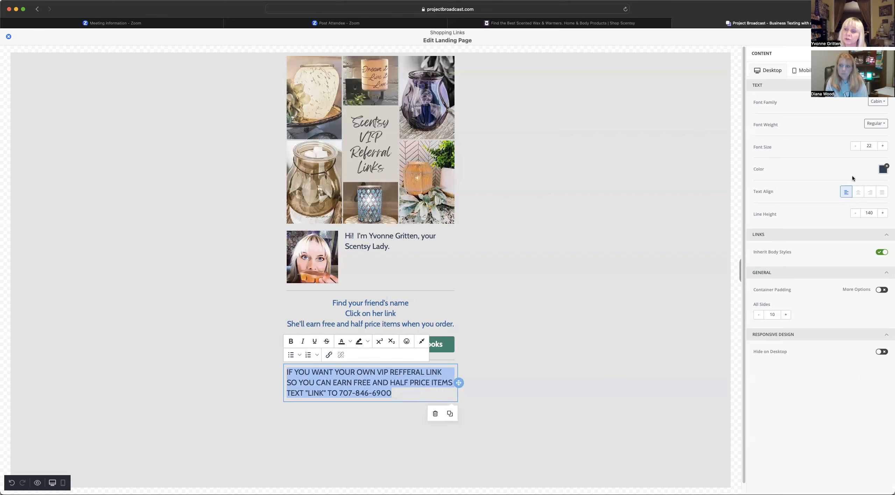
click(858, 193)
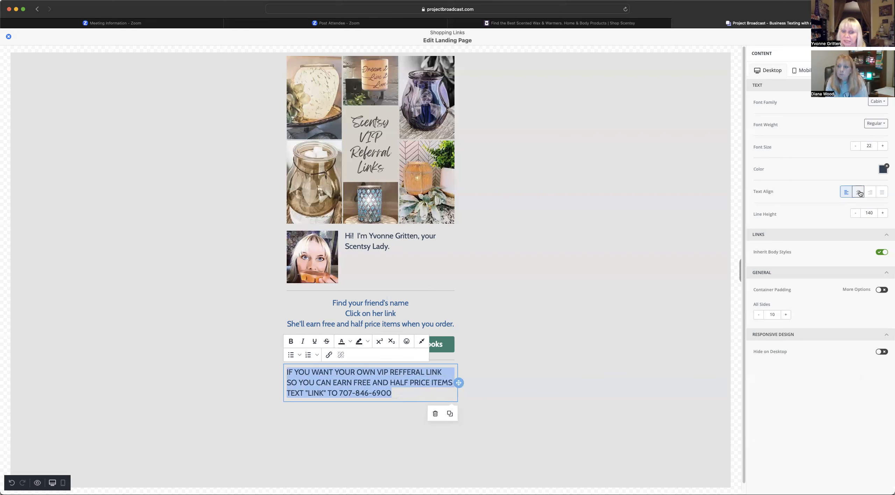
click(482, 402)
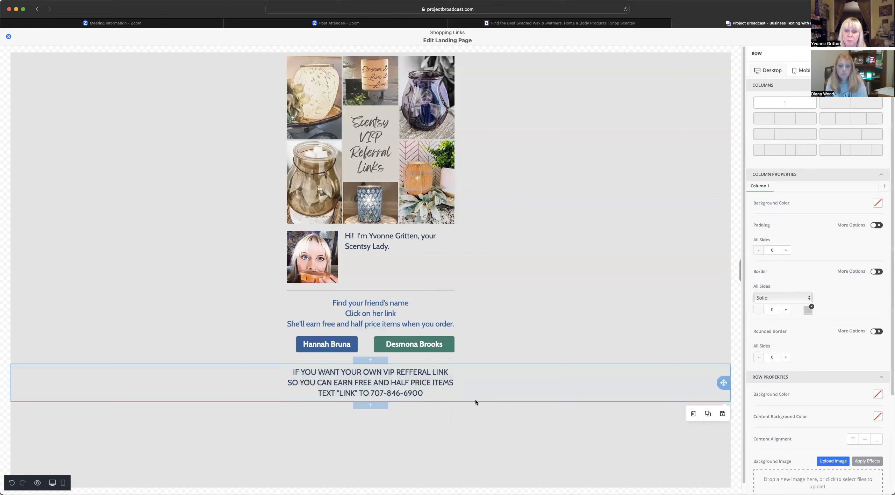
- Deselect the landing-page row and open the Facebook home feed in a new tab
click(439, 434)
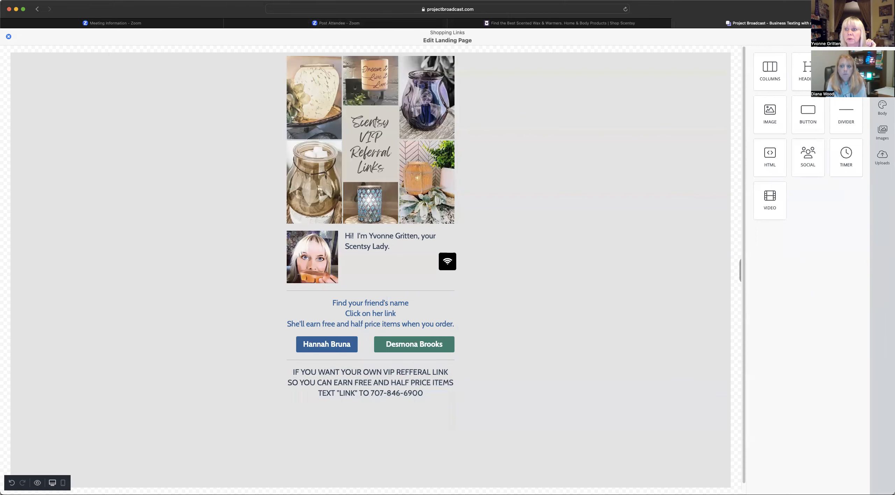
key(super+t)
click(349, 262)
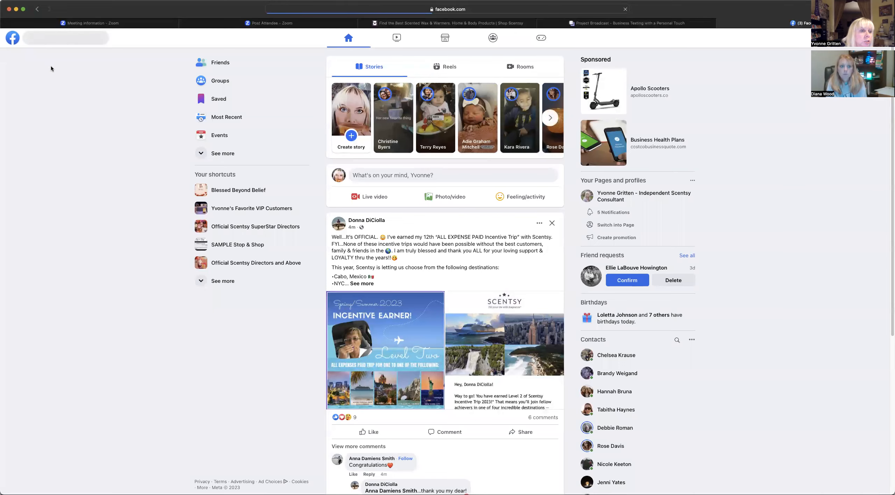
click(49, 42)
text(SHOOTING)
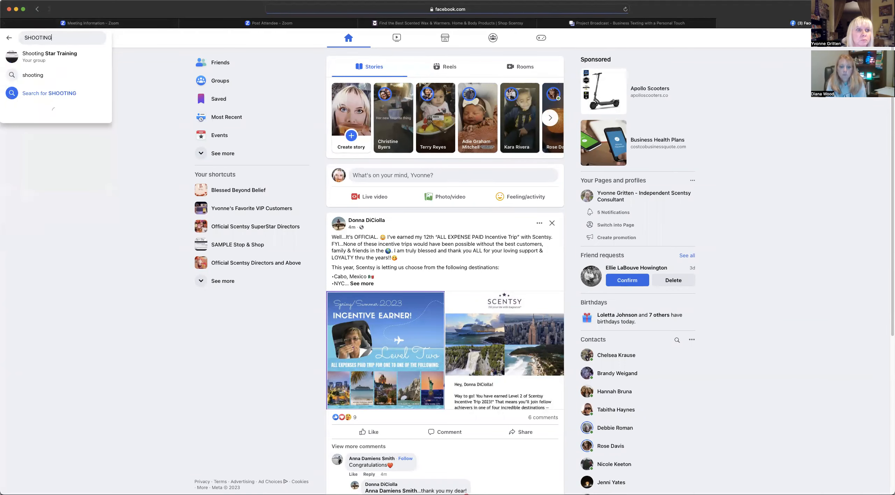
click(55, 60)
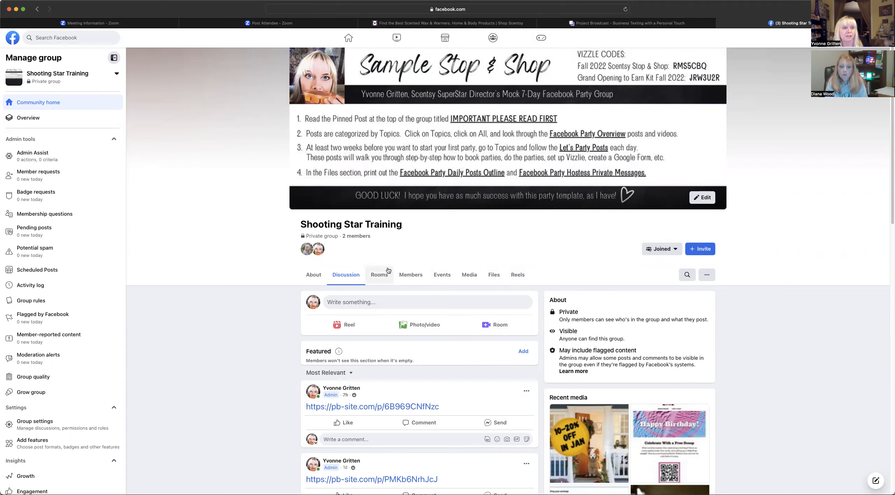
right_click(341, 300)
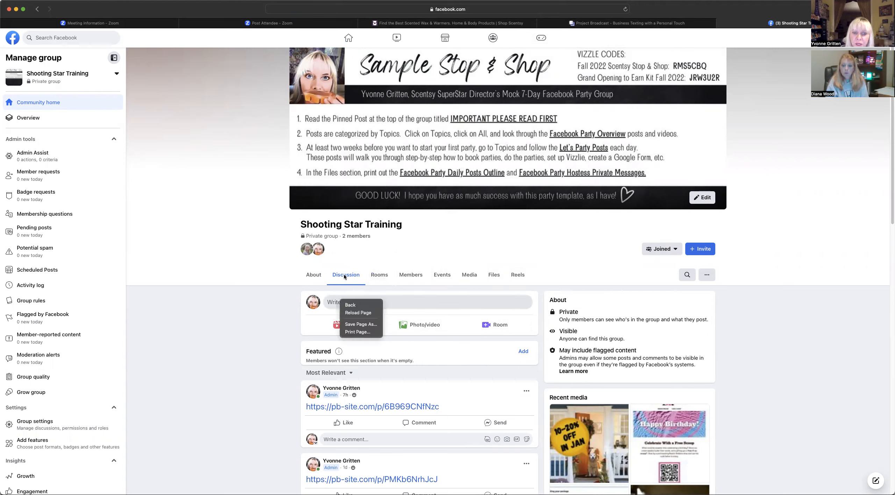
right_click(387, 299)
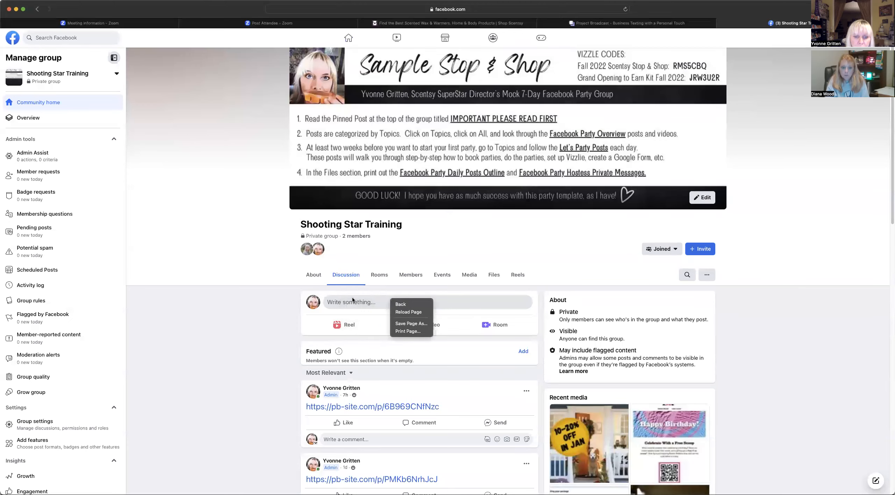
click(347, 306)
click(347, 307)
right_click(339, 295)
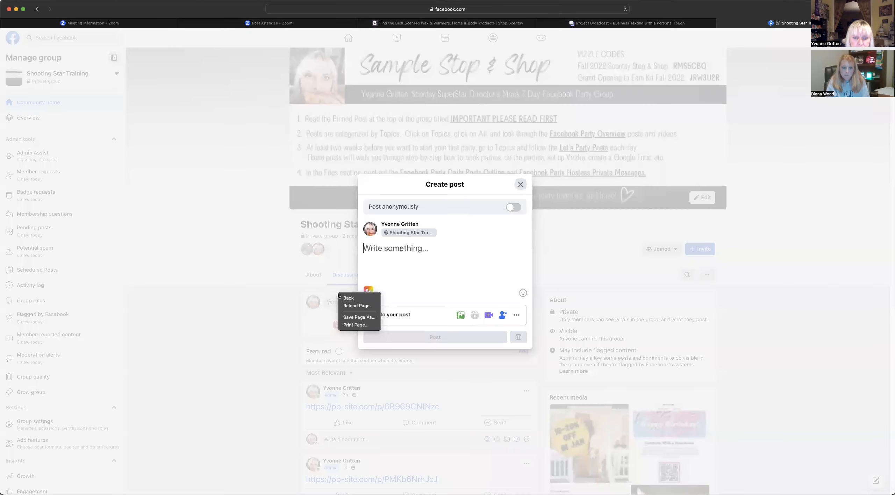
right_click(396, 249)
click(404, 269)
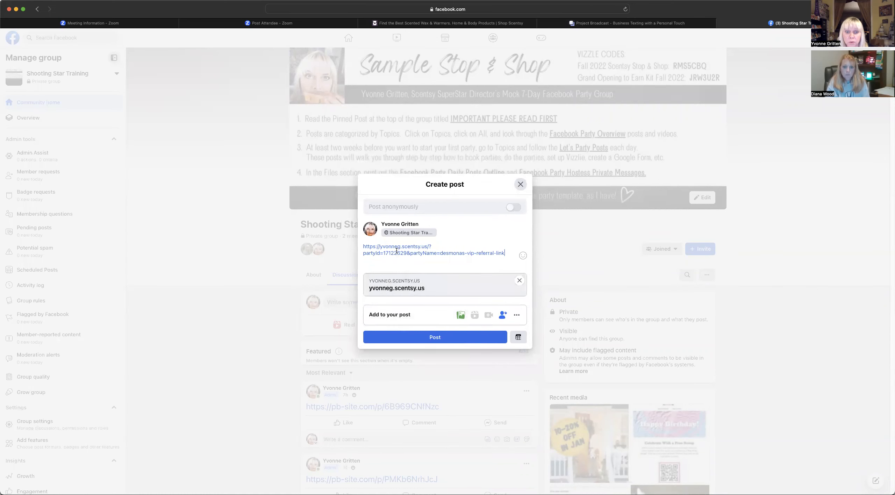
click(521, 184)
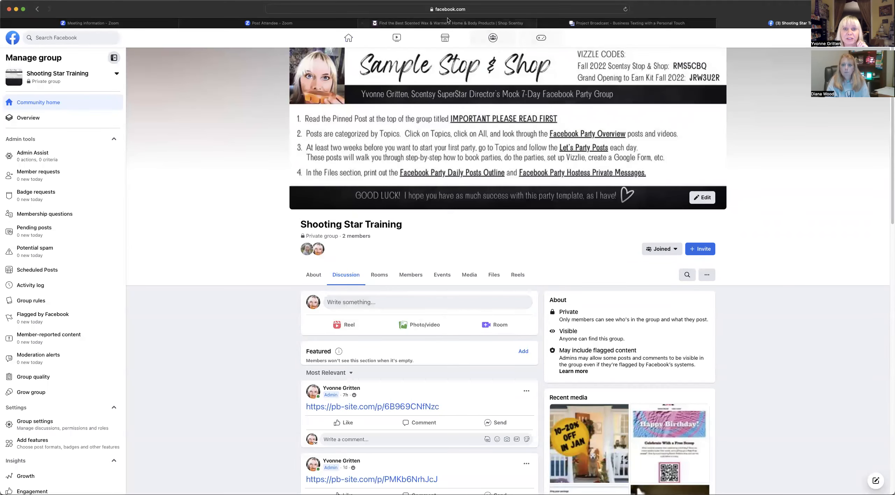
- Open the Shopping Links landing page from the Project Broadcast Landing Pages list
click(545, 24)
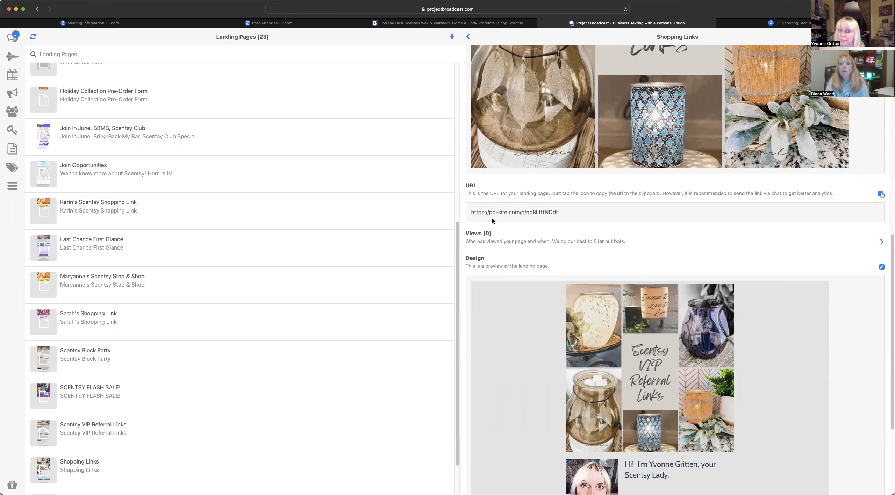
scroll(132, 220, down, 2)
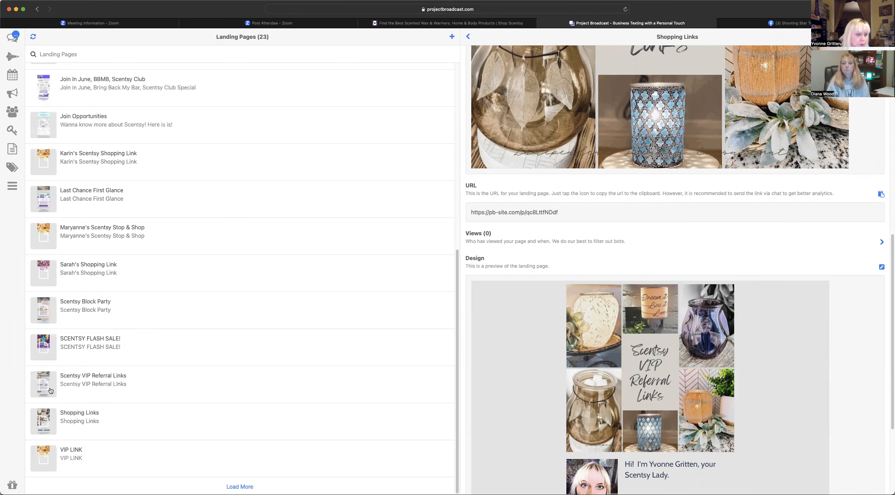
double_click(83, 377)
click(111, 377)
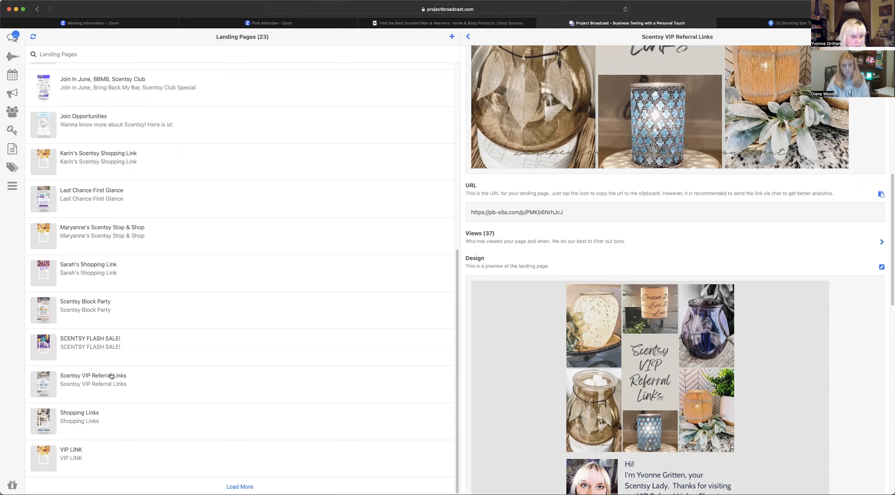
double_click(93, 414)
double_click(77, 414)
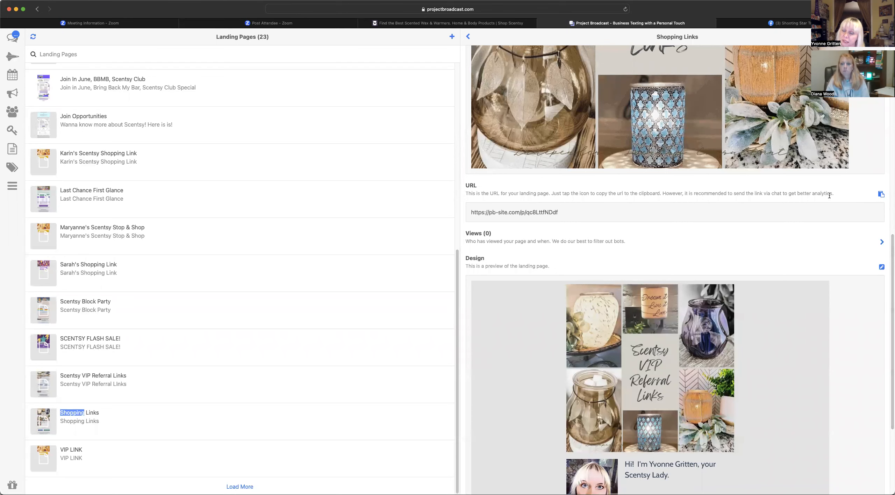
drag(563, 212, 595, 218)
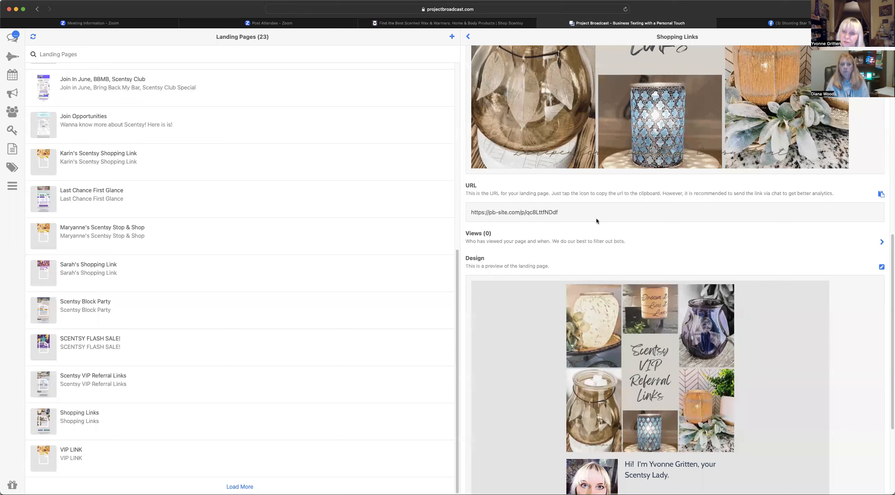
click(880, 194)
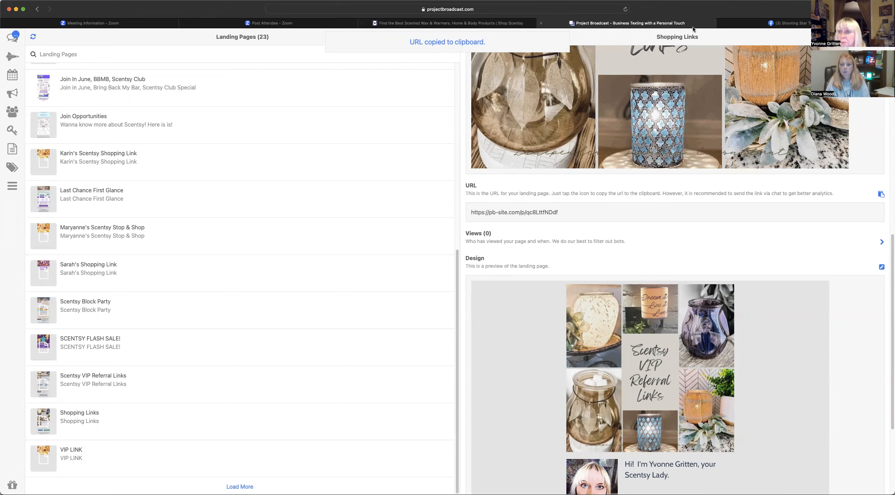
click(805, 26)
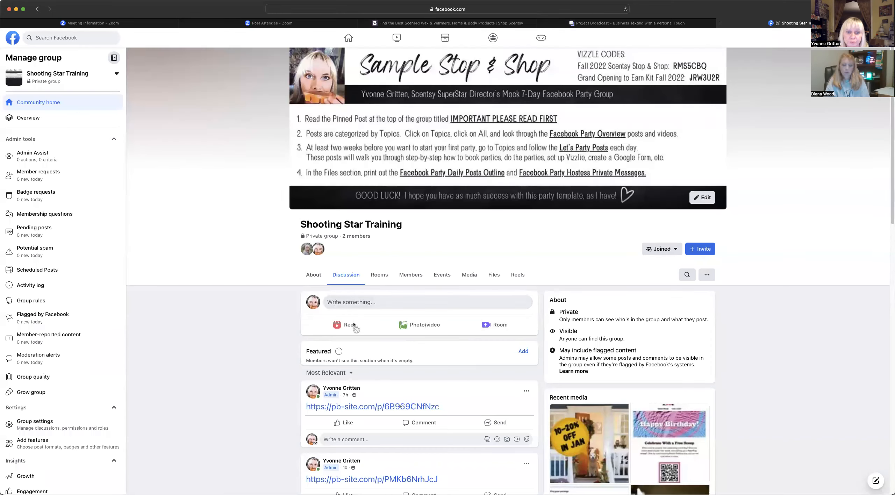
- Reopen the group post draft and replace the old link with the Shopping Links URL
right_click(338, 304)
click(435, 309)
click(401, 299)
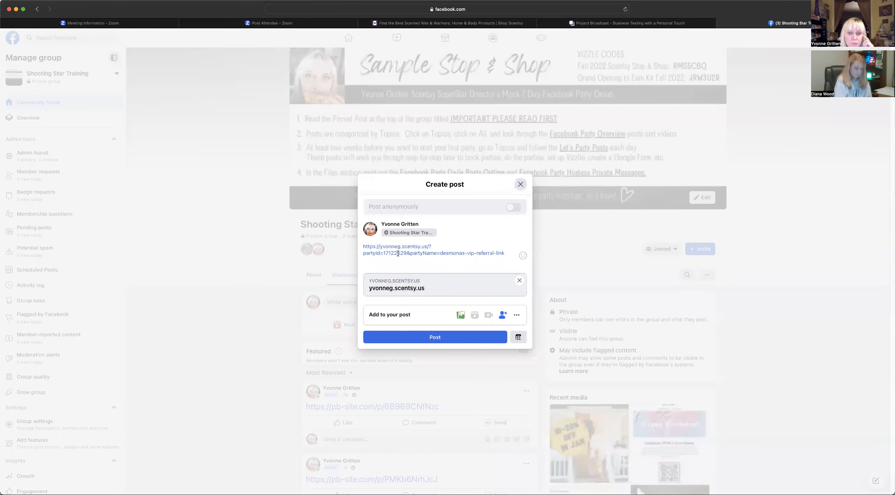
drag(502, 253, 361, 245)
key(BackSpace)
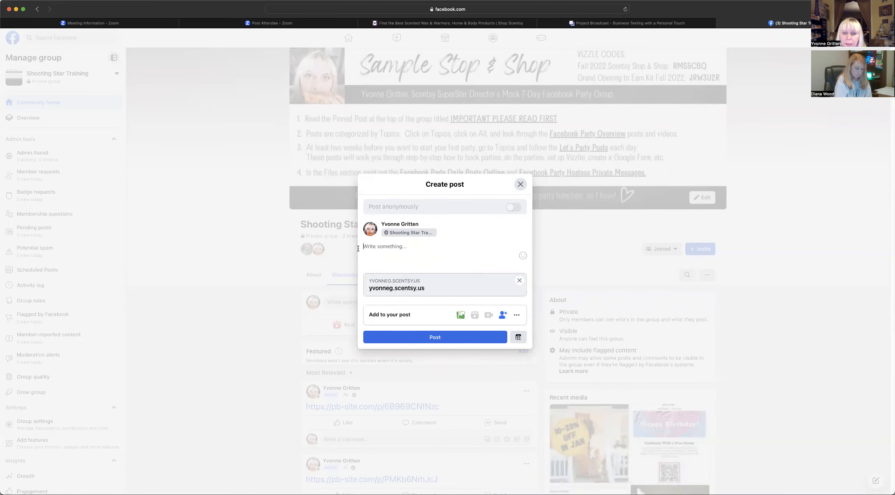
right_click(369, 249)
click(378, 266)
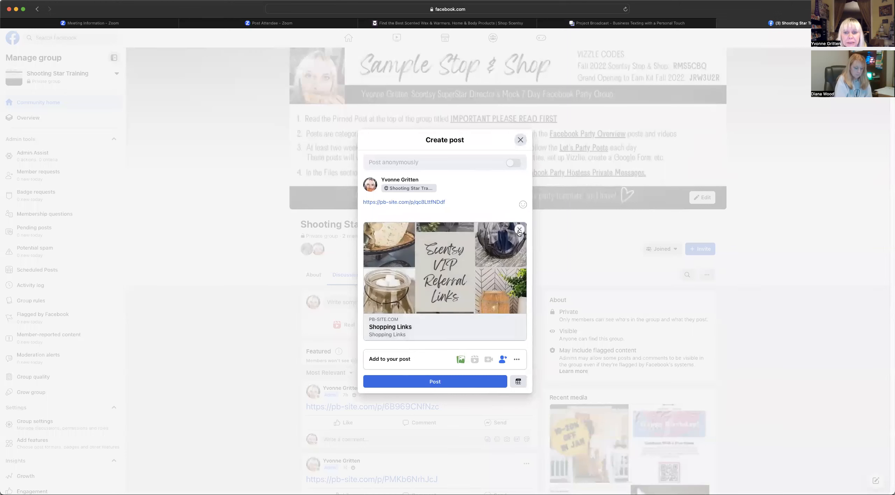
- Clear the stale preview, re-paste the URL to load the Shopping Links card, and post it
click(519, 280)
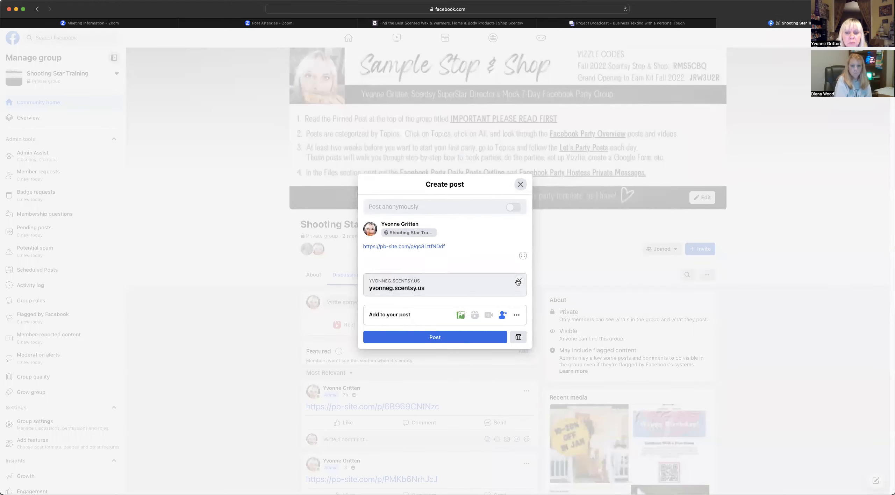
drag(495, 248, 381, 249)
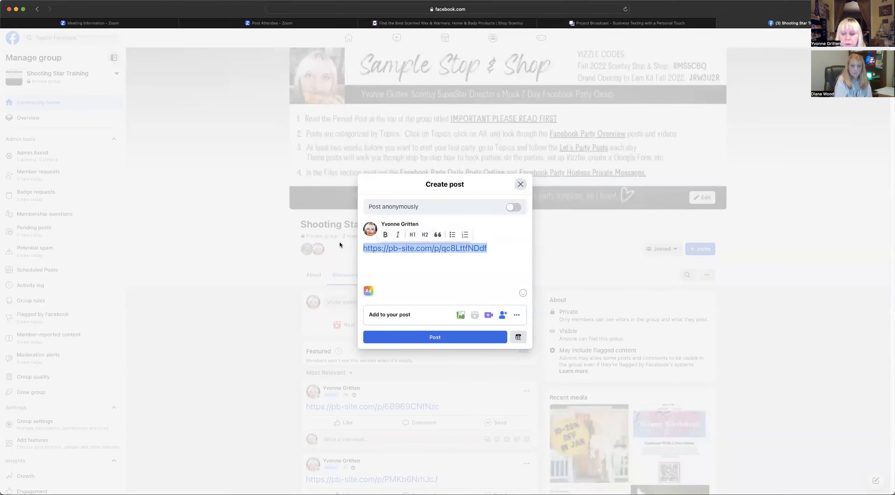
key(BackSpace)
right_click(380, 248)
click(398, 266)
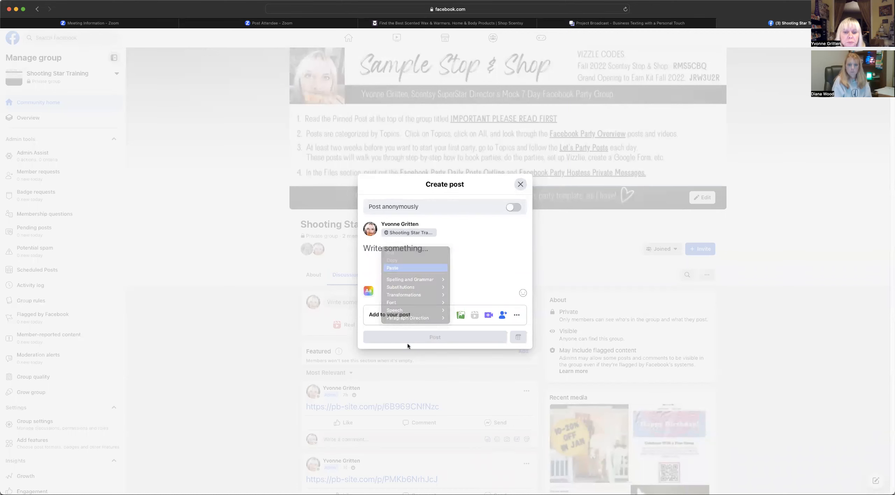
click(439, 383)
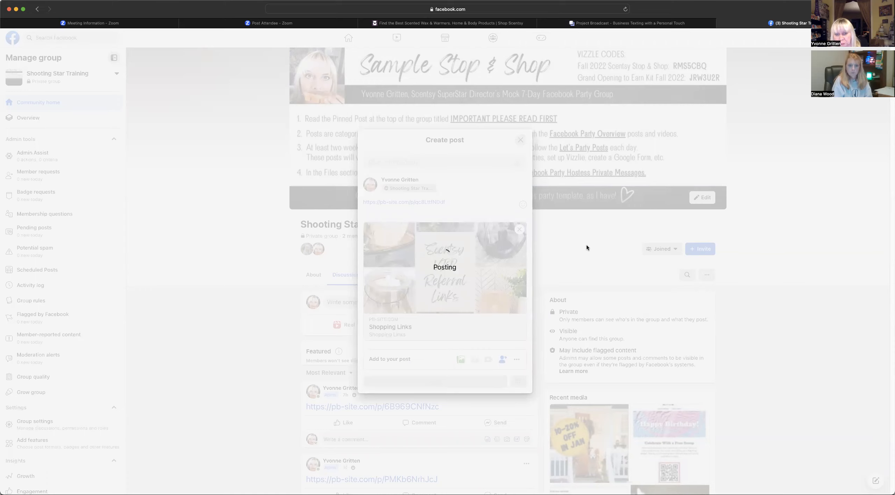
scroll(579, 251, down, 5)
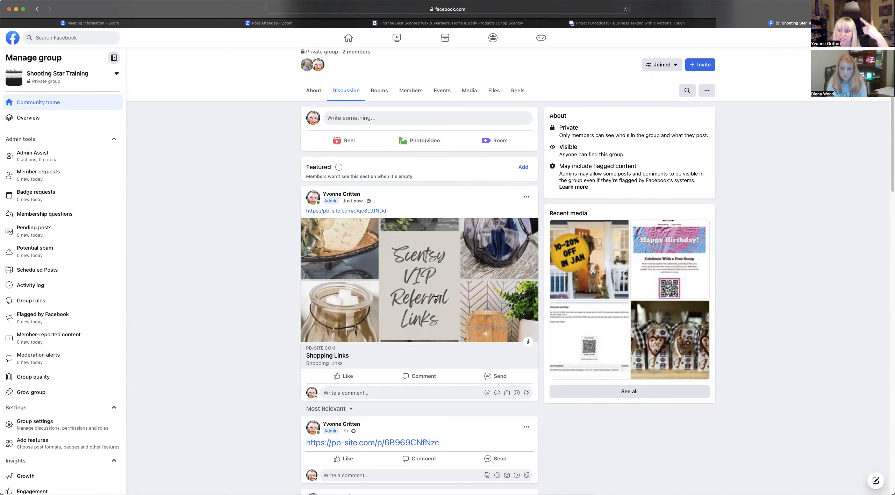
- Open Shopping Links from the post preview and test both friend buttons' Scentsy referral links
click(324, 357)
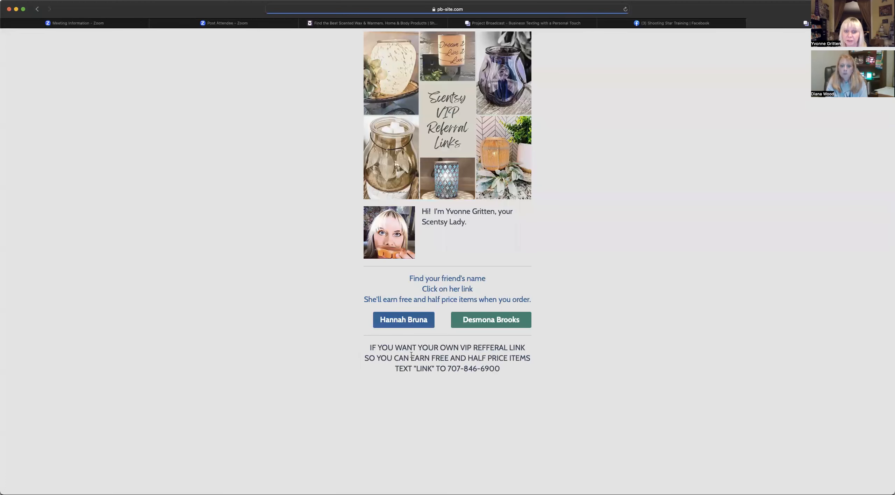
click(405, 319)
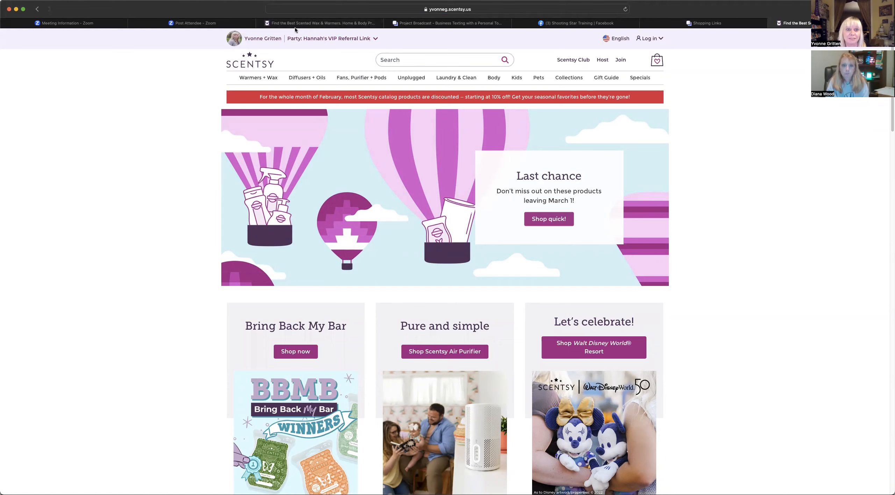
click(772, 25)
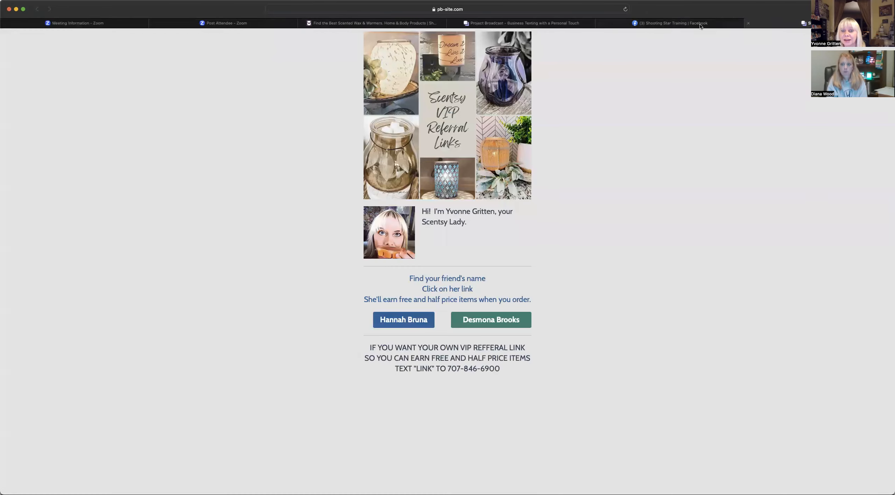
click(498, 323)
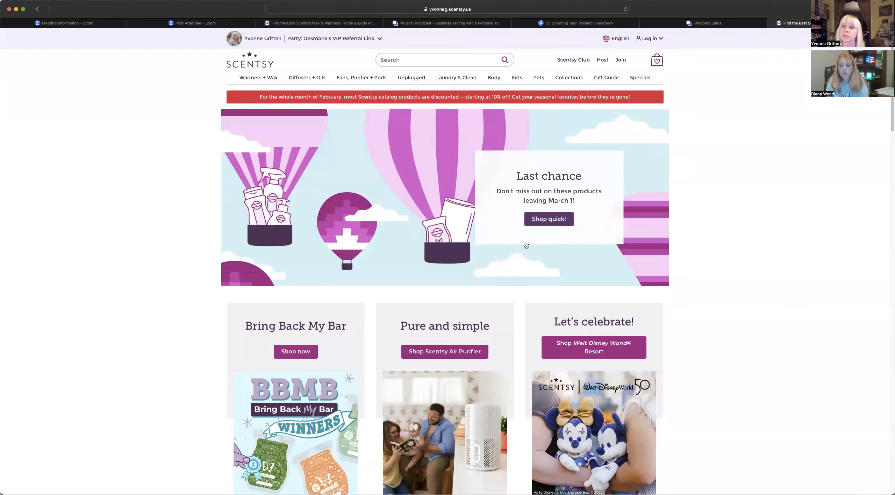
click(772, 24)
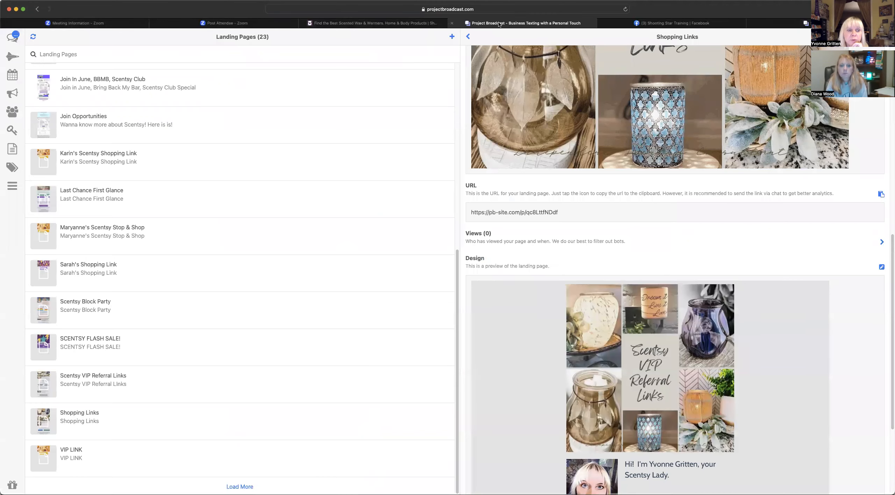
- Open Keywords, review the existing 'link' keyword's VIP referral reply, then start a New Keyword
click(12, 130)
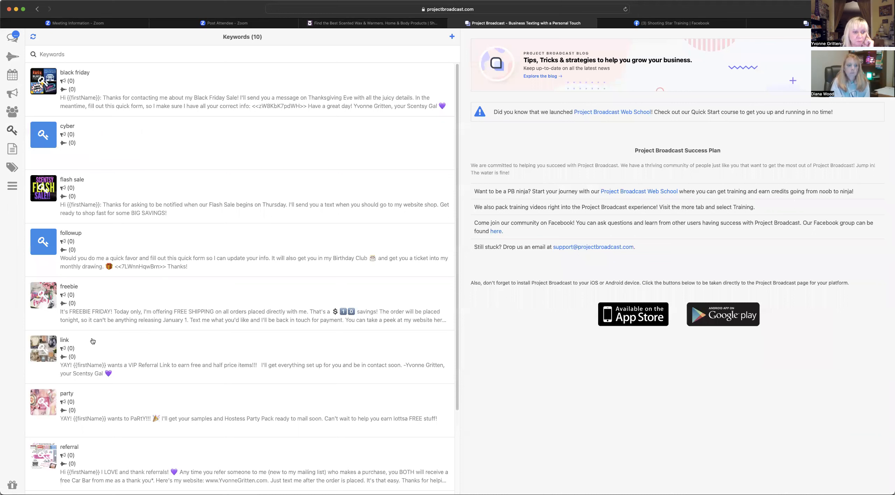
click(452, 37)
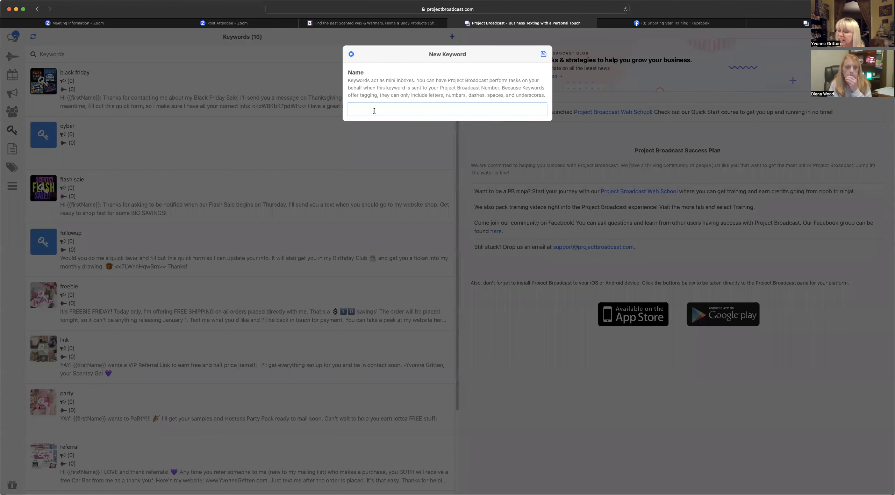
click(351, 55)
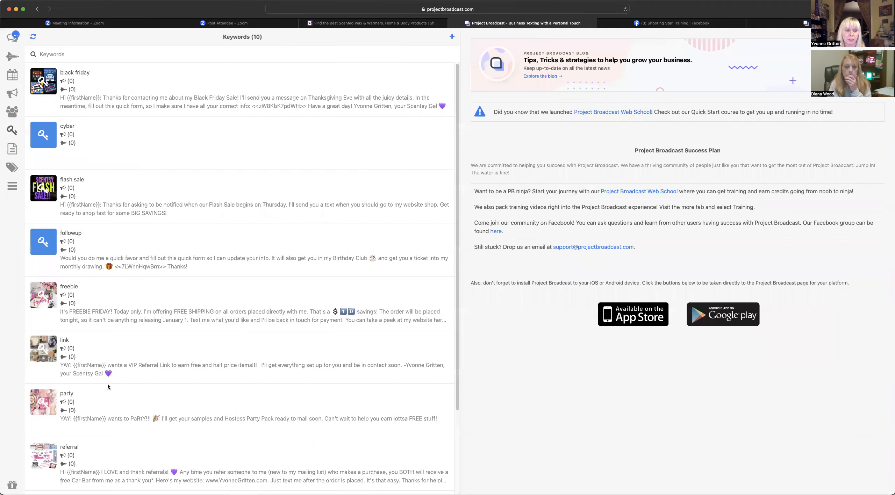
click(69, 363)
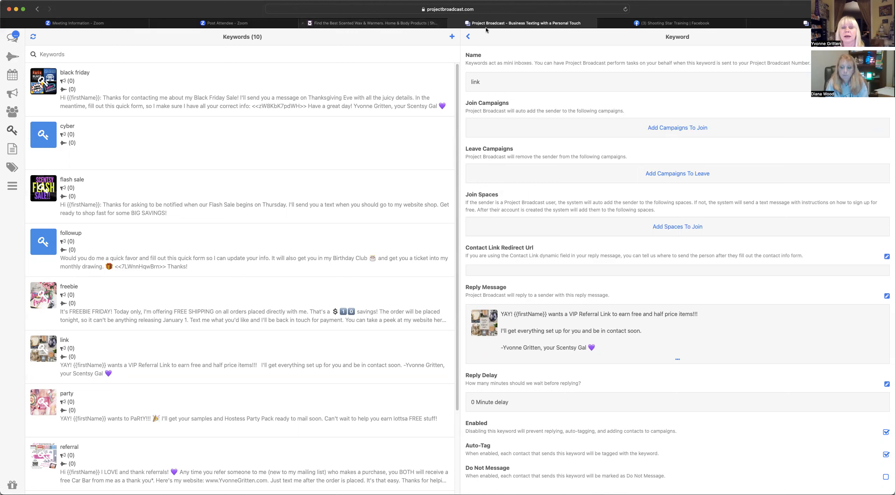
click(452, 37)
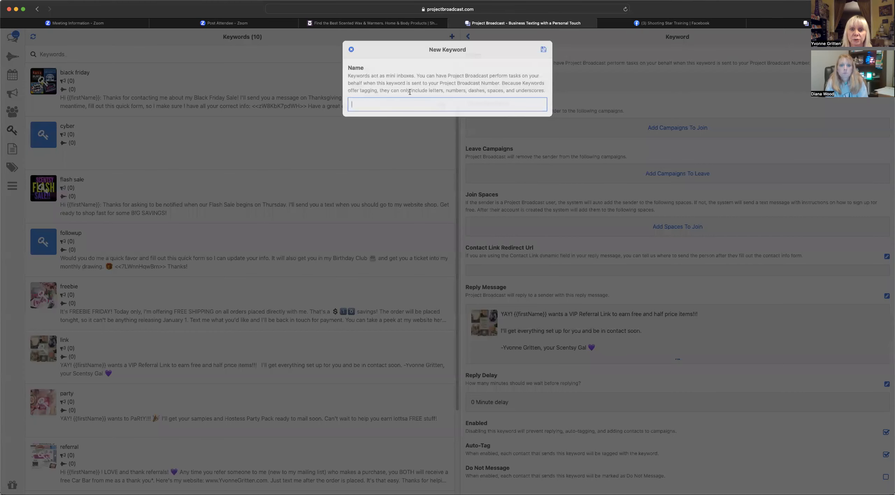
- Name the new keyword LINK1 and save it
text(LINK1)
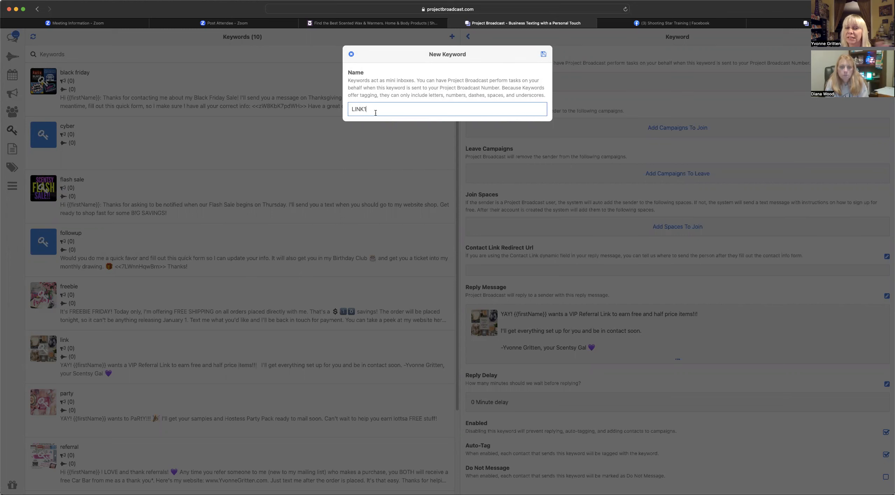
click(544, 54)
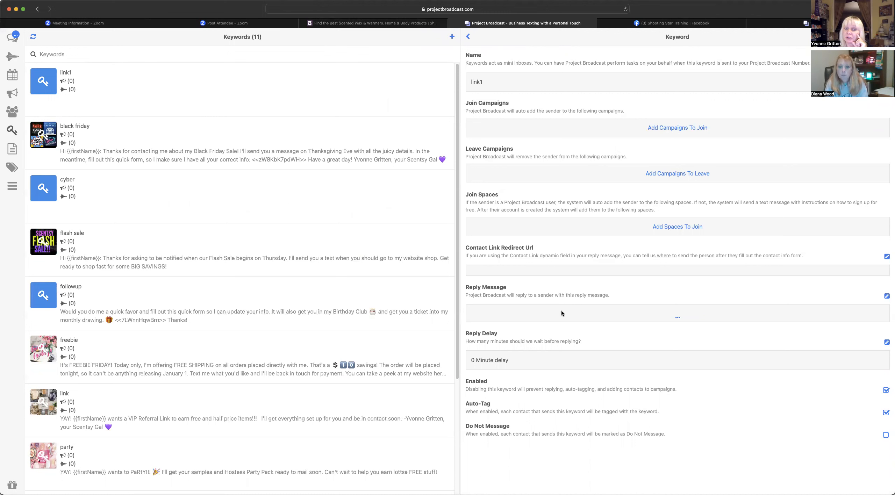
- Start the link1 reply with 'YAY,' followed by the {{firstName}} dynamic field
click(887, 297)
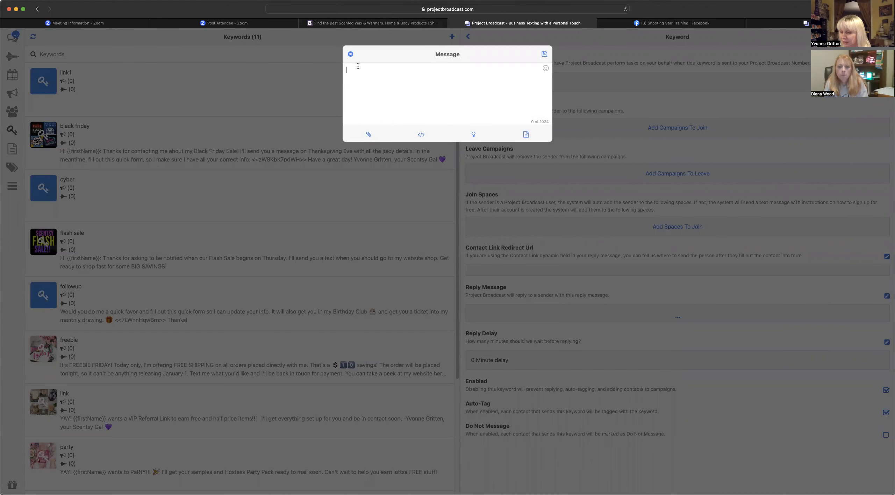
text(YAY,)
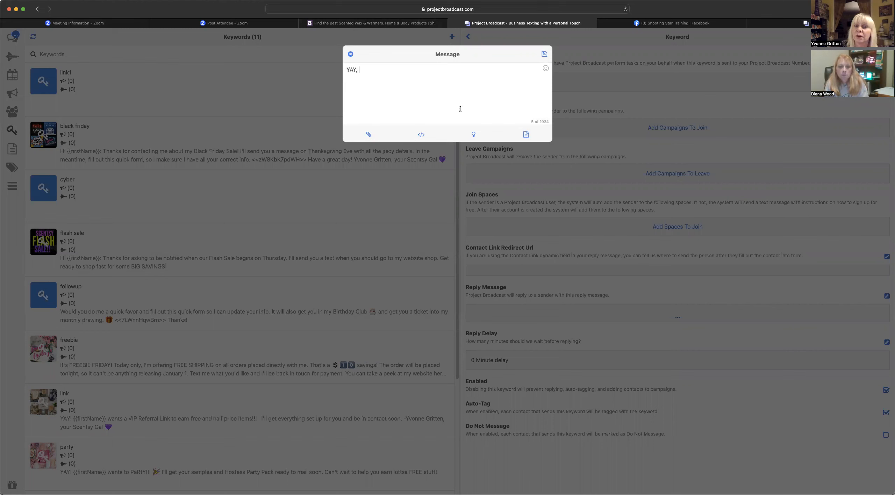
click(421, 136)
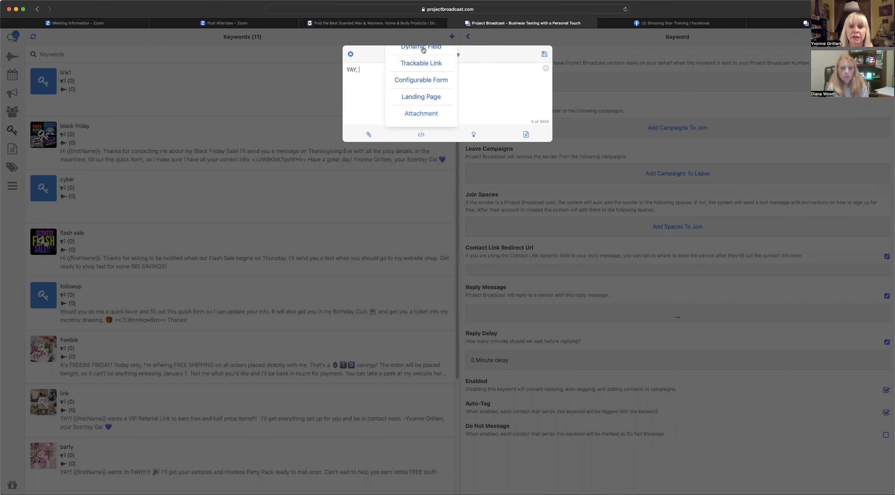
click(423, 48)
click(539, 92)
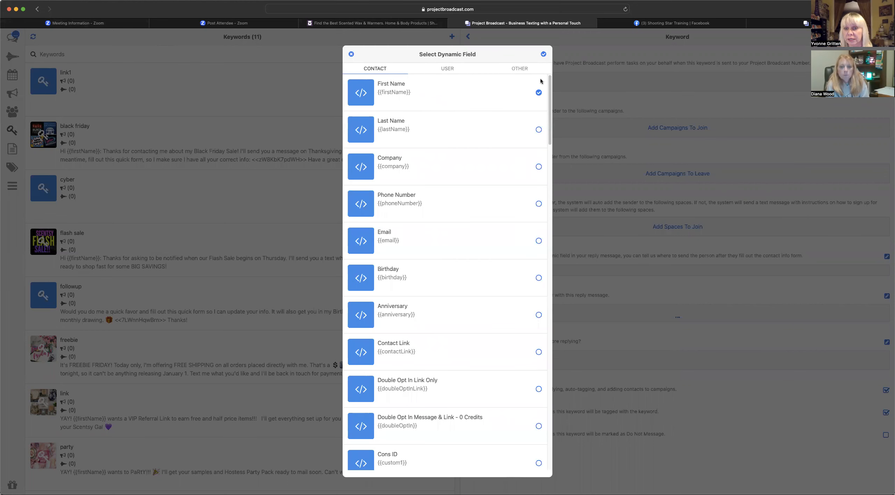
click(543, 54)
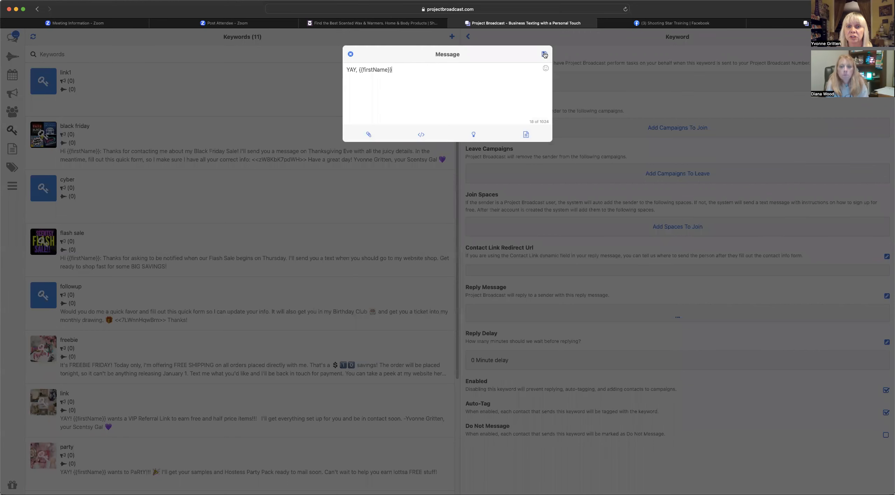
text(!)
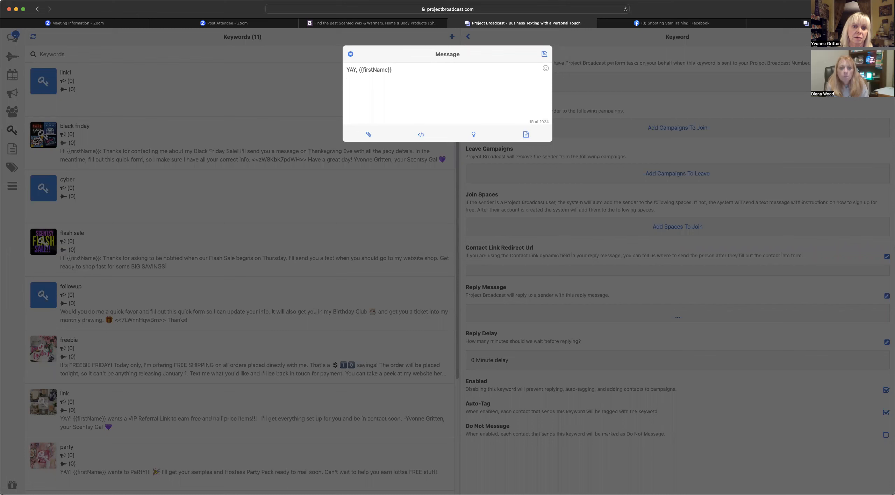
- Type 'wants your own VIP Referral Link. I'll get it all set up for you…' and the sender's signature
text(wants)
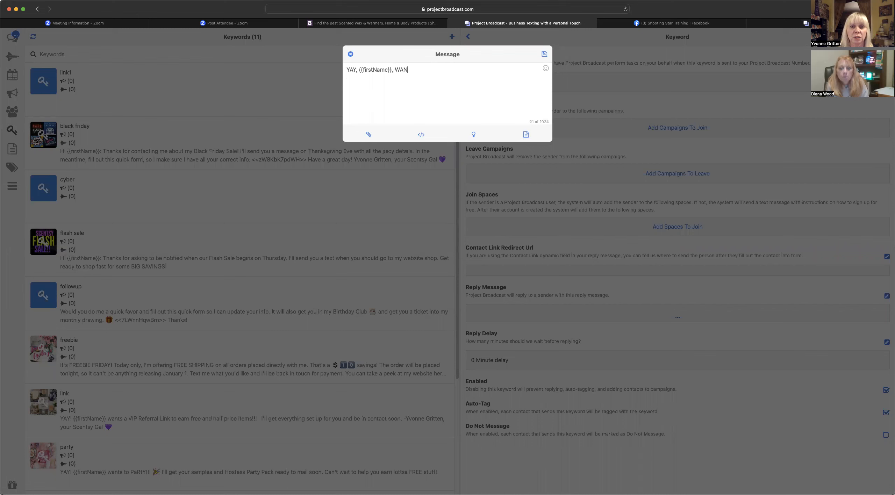
key(BackSpace)
key(BackSpace)
key(BackSpace)
key(BackSpace)
key(BackSpace)
text(want)
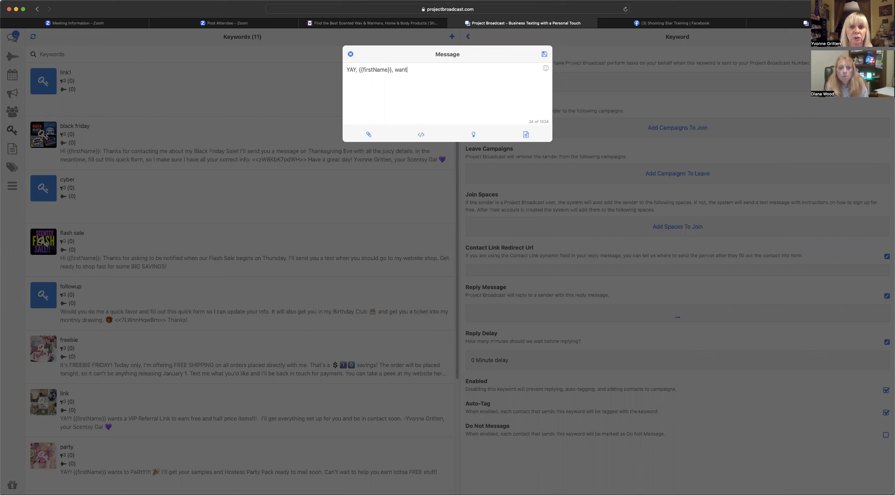
text(s your own VIP Re)
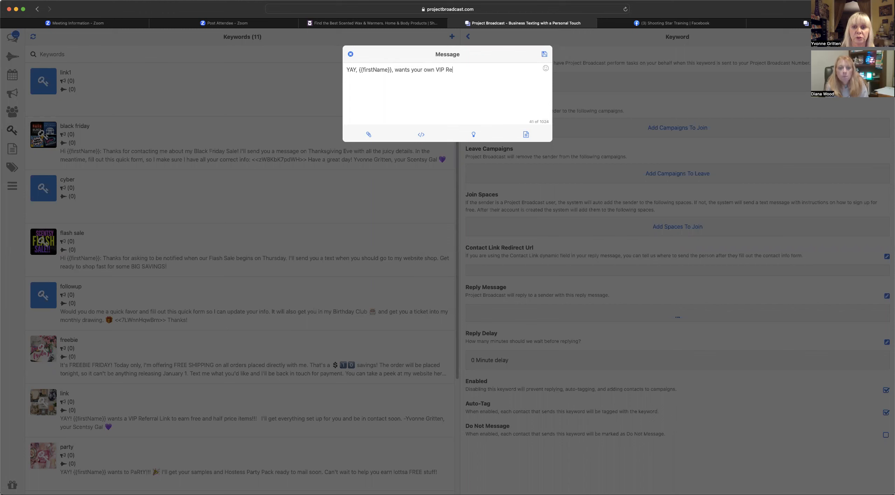
text(ferral L)
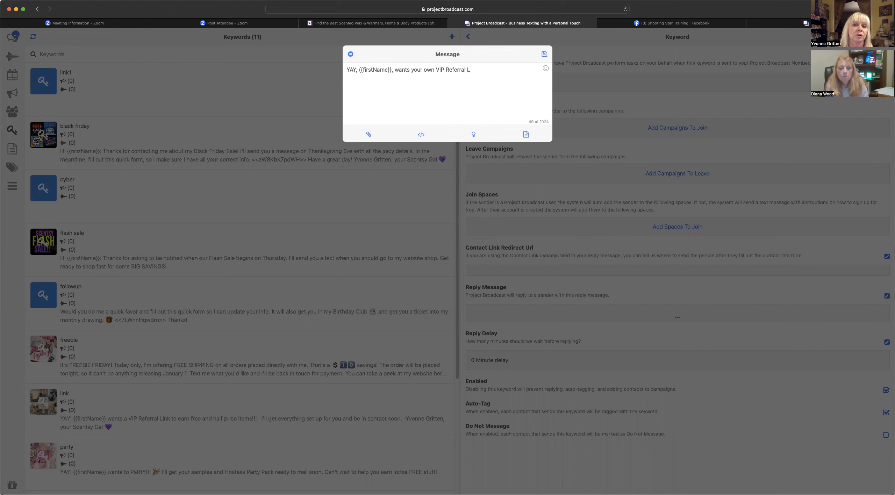
text(ink.  I'll get it all set up for you)
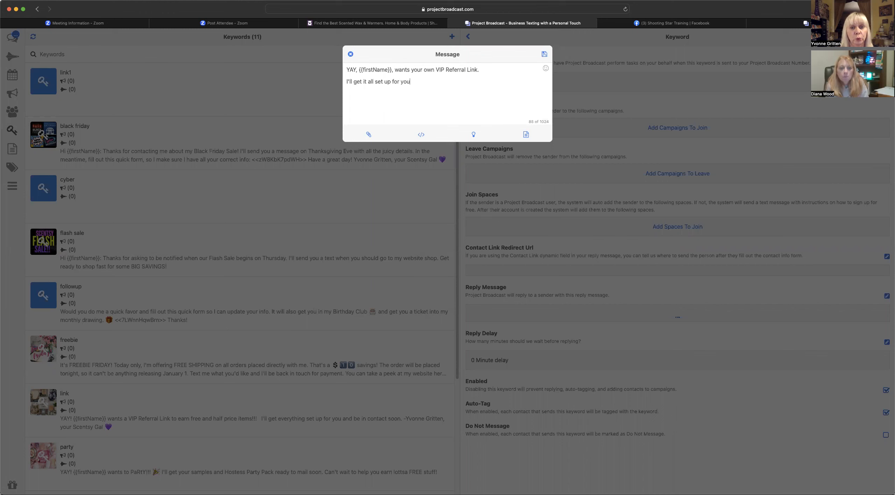
text( and be in)
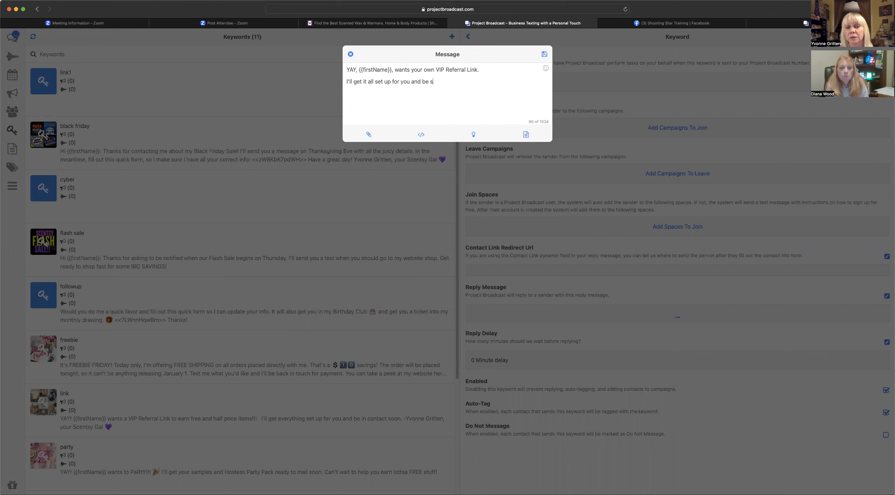
text( contact )
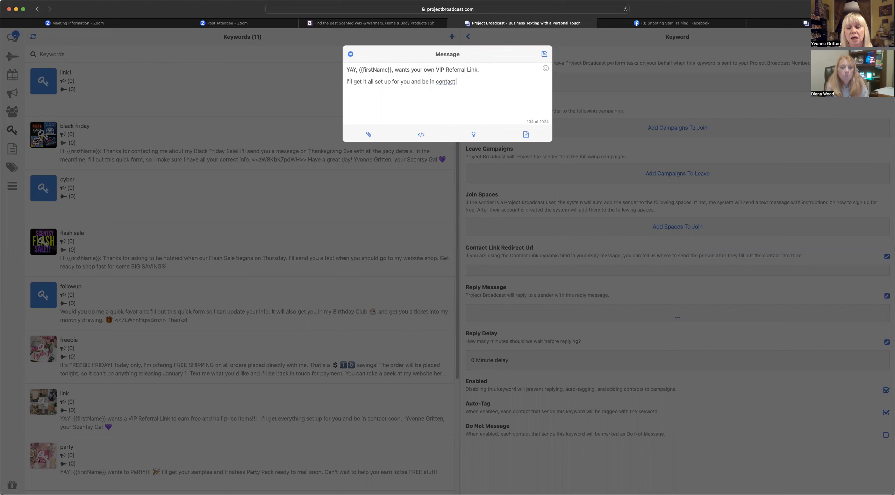
text(soon.  )
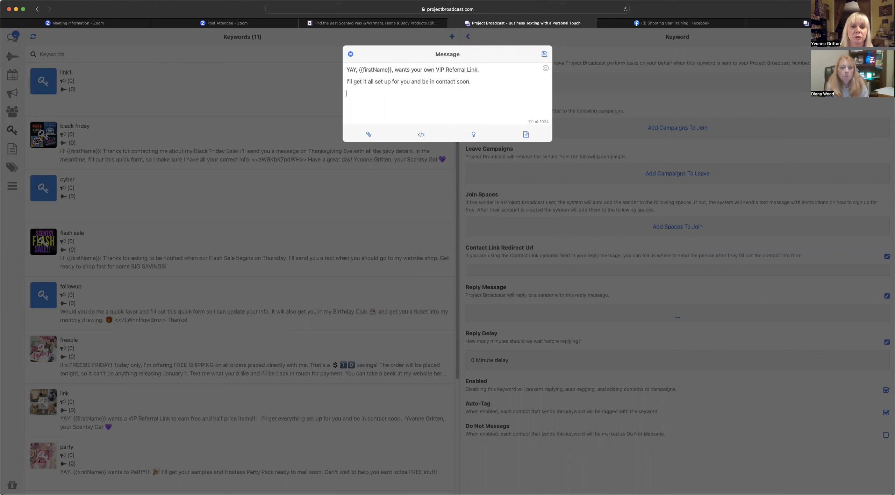
text(-Yvonne Grirt)
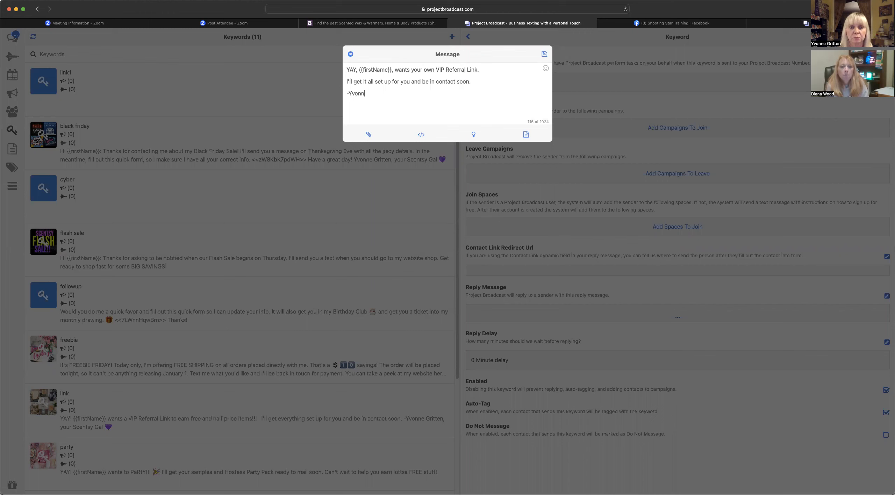
key(BackSpace)
key(BackSpace)
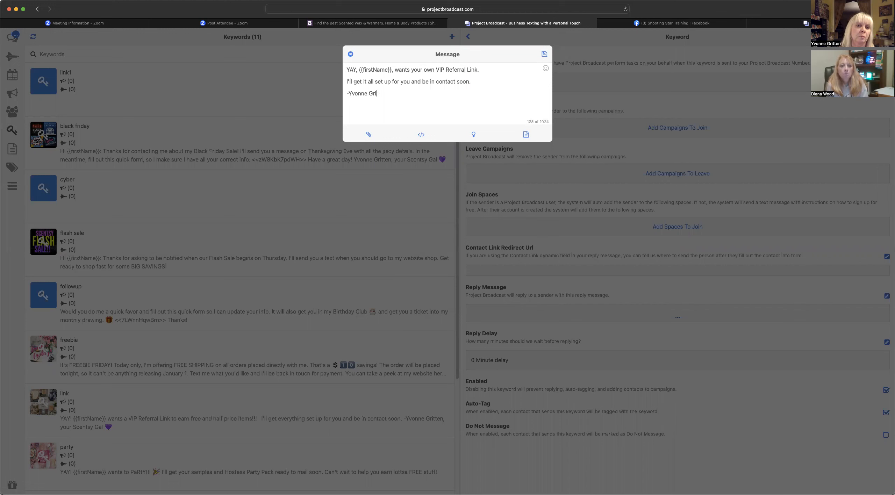
text(teen)
key(BackSpace)
key(BackSpace)
key(BackSpace)
text(ten)
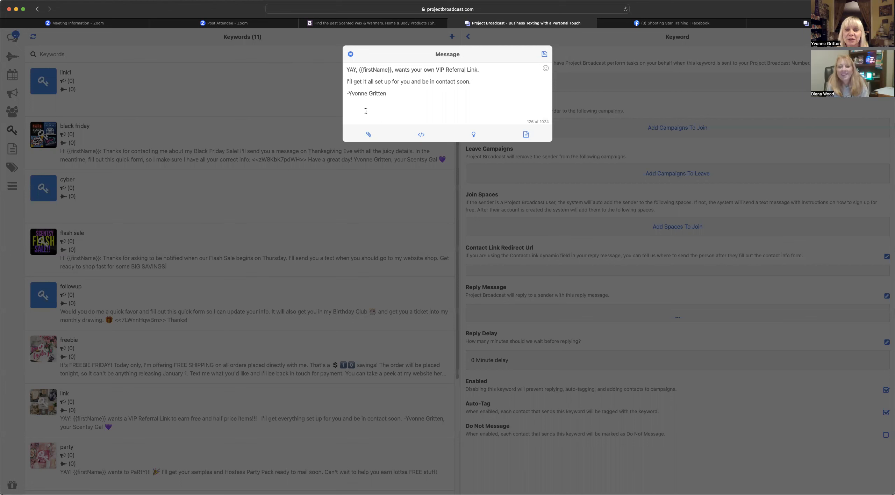
- Attach the VIP referral image to the reply and save it
click(368, 136)
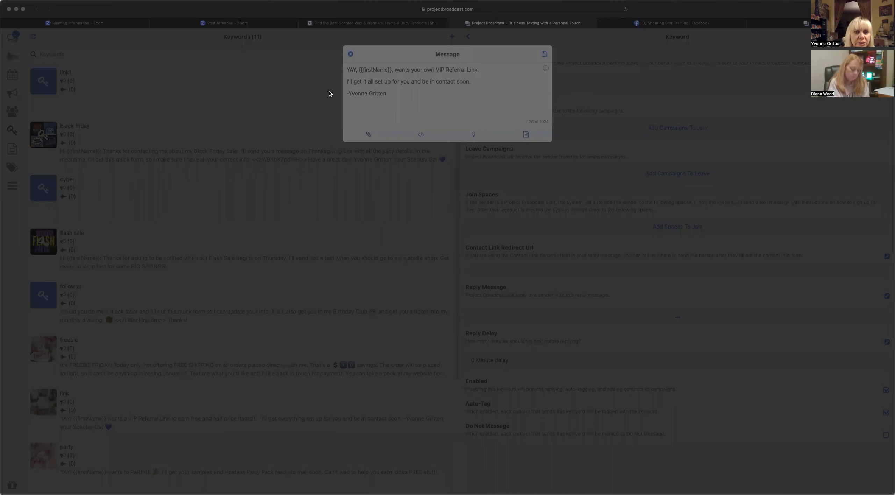
click(849, 475)
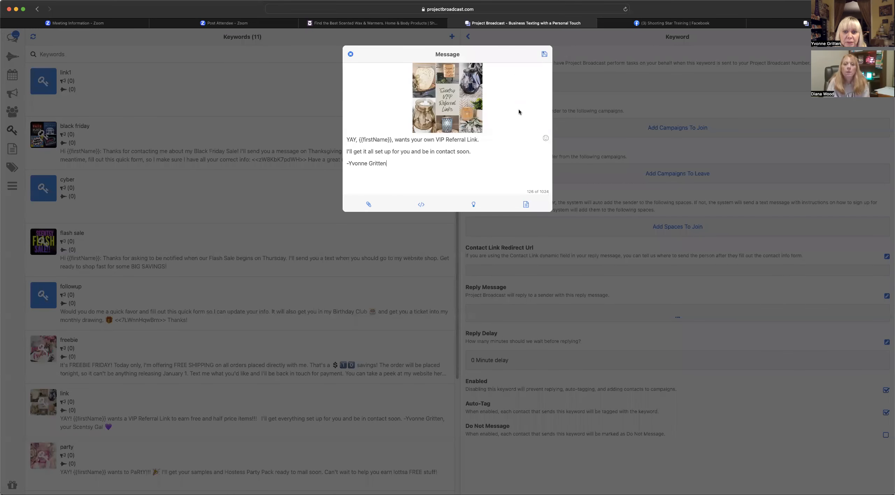
click(545, 55)
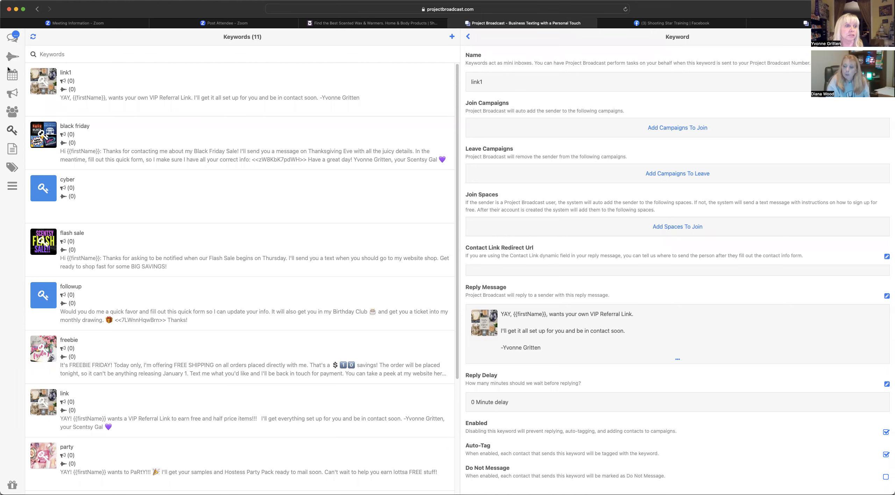
- In the Chat inbox, open the contact conversation containing the earlier VIP Referral Link message
click(13, 39)
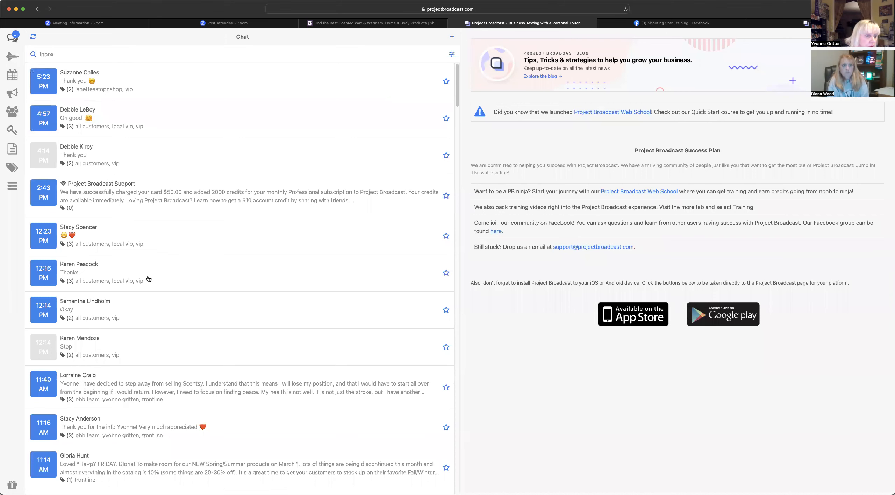
scroll(149, 278, down, 2)
scroll(148, 278, down, 6)
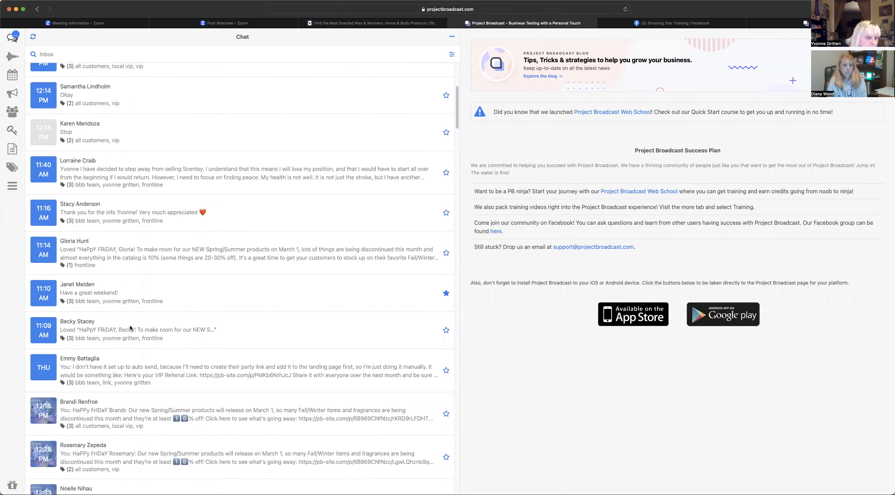
click(126, 367)
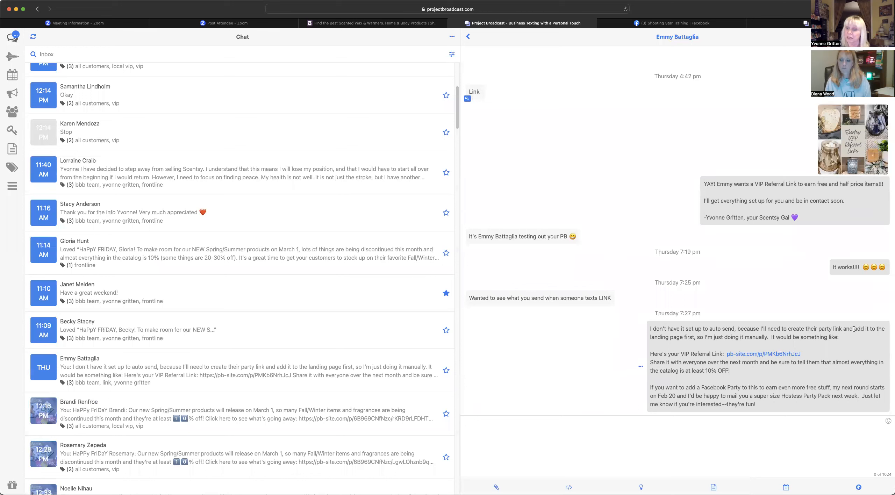
drag(651, 354, 805, 416)
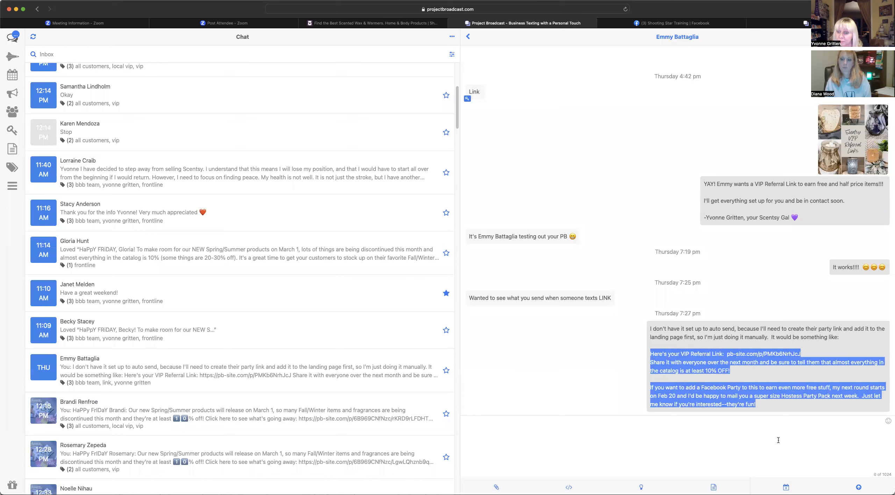
click(723, 357)
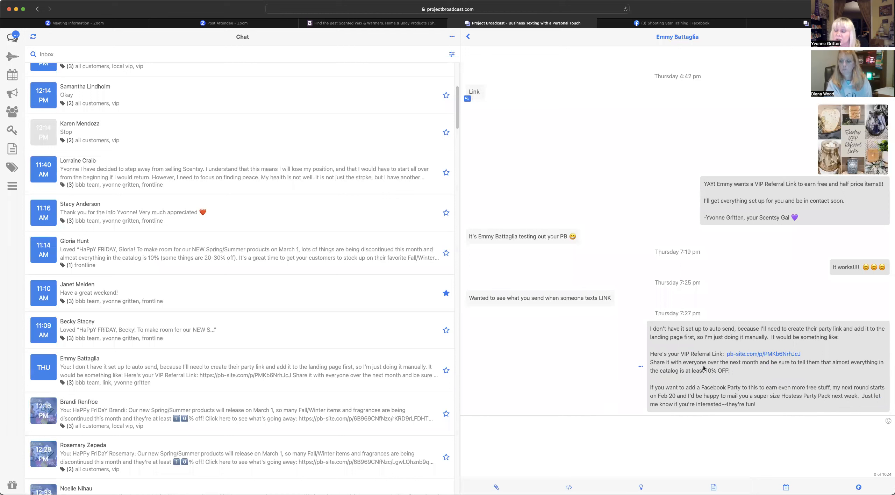
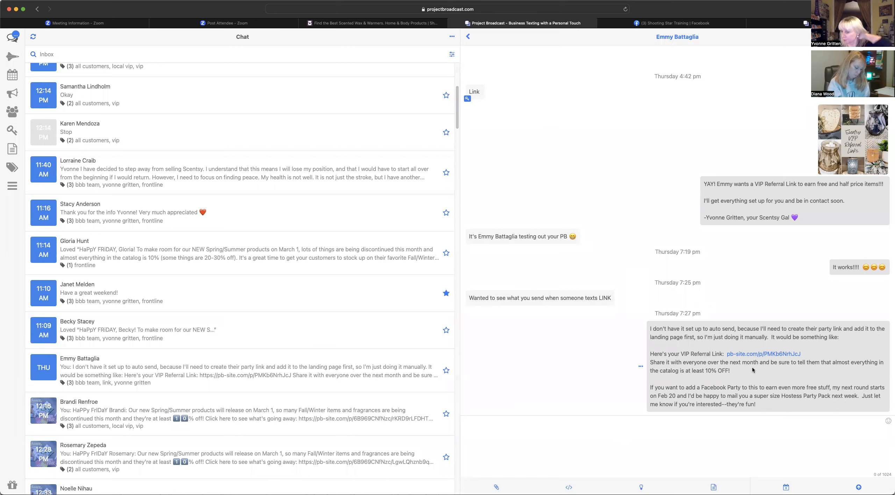
- Open the Landing Pages list and scroll through the Shopping Links landing page details
click(12, 186)
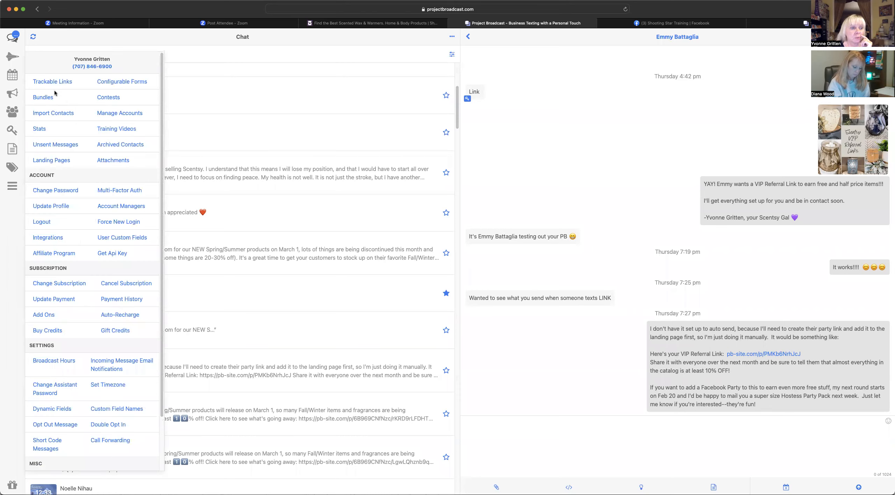
click(53, 161)
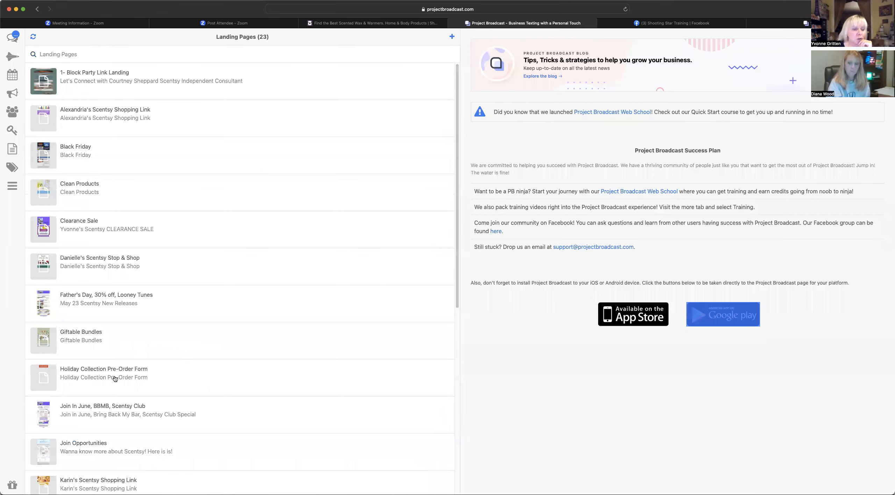
scroll(115, 379, down, 5)
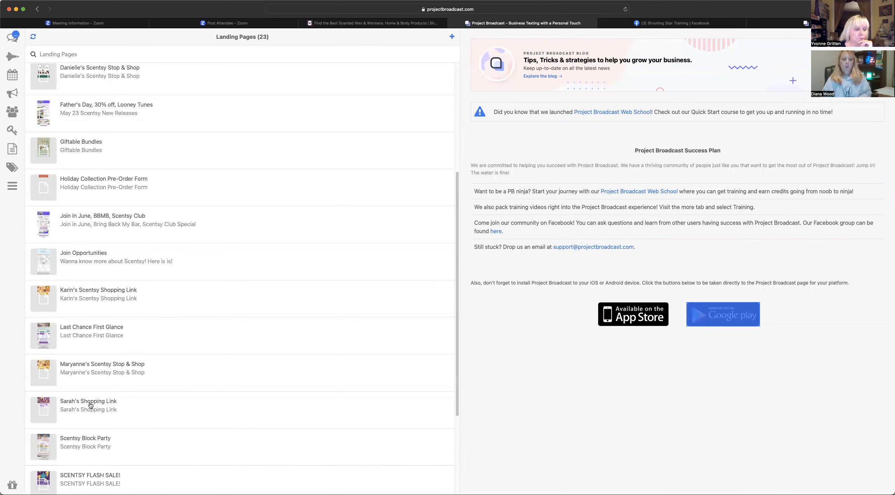
scroll(106, 452, down, 4)
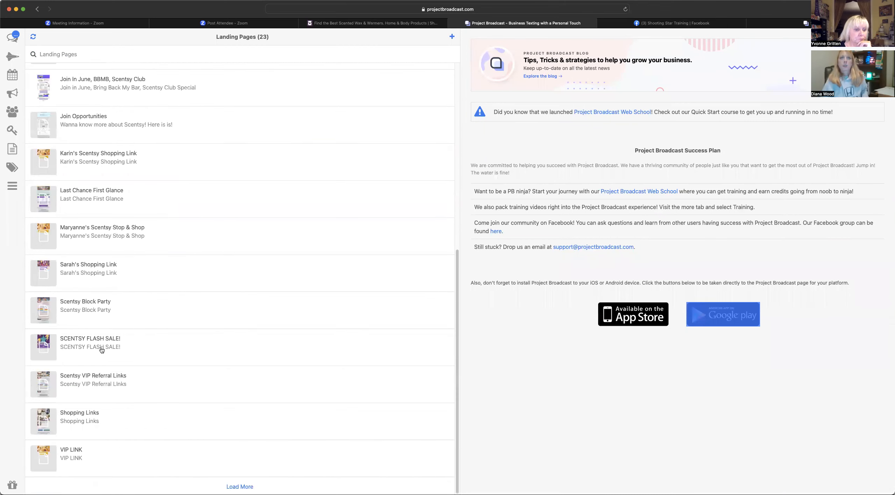
double_click(93, 414)
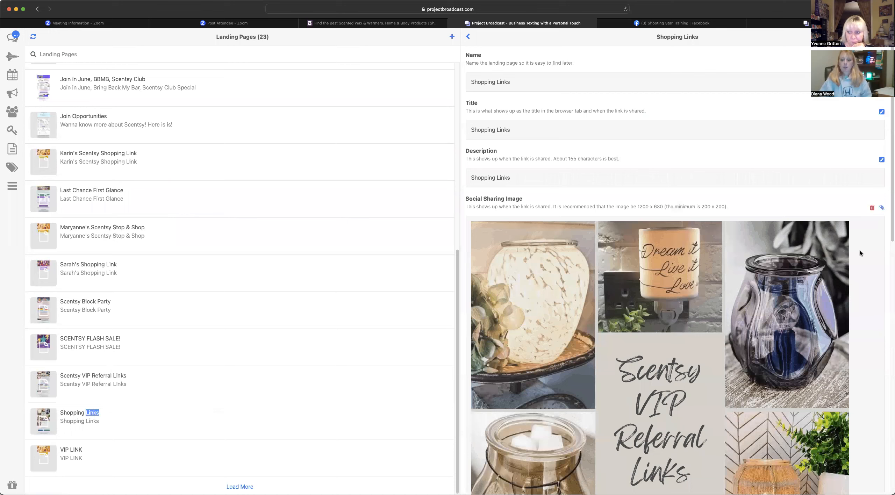
scroll(879, 279, down, 4)
scroll(879, 279, down, 5)
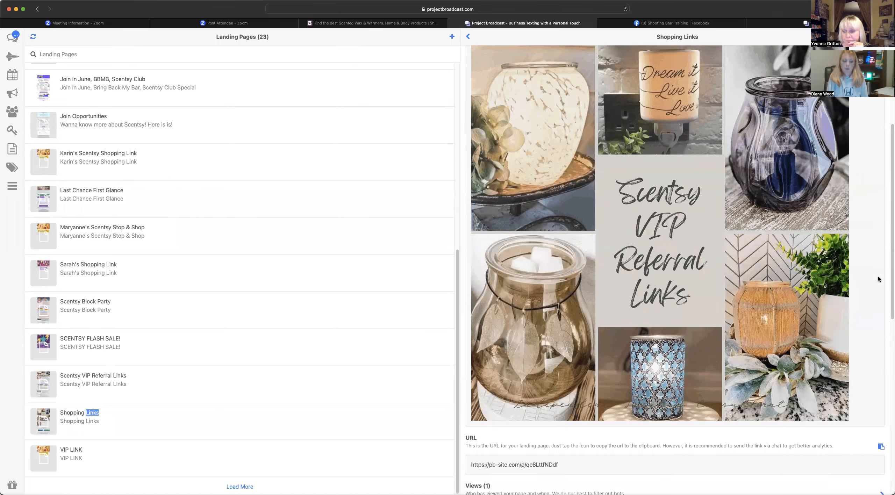
scroll(878, 279, down, 1)
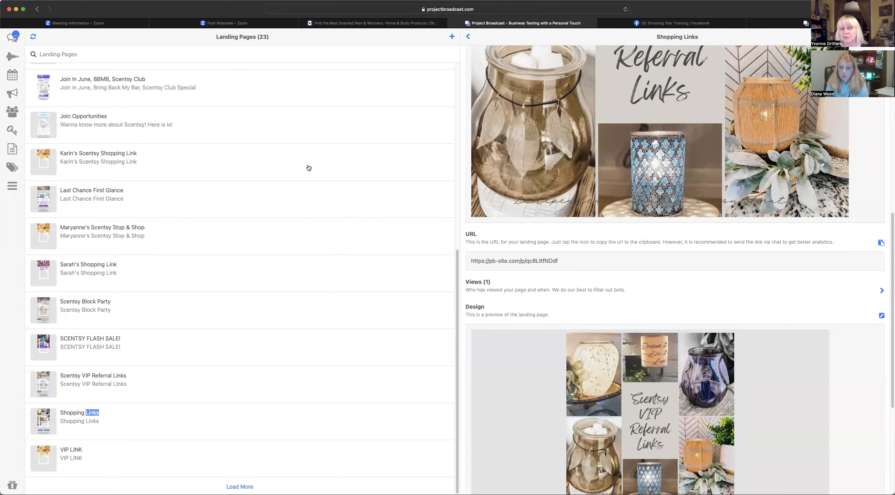
- Return to the chat inbox, scroll through the conversations, and bring up the More menu
click(13, 41)
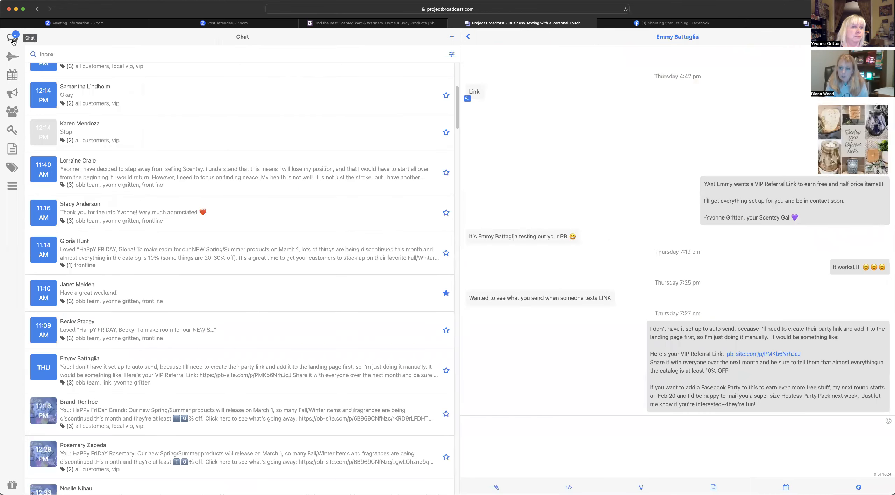
scroll(145, 138, up, 6)
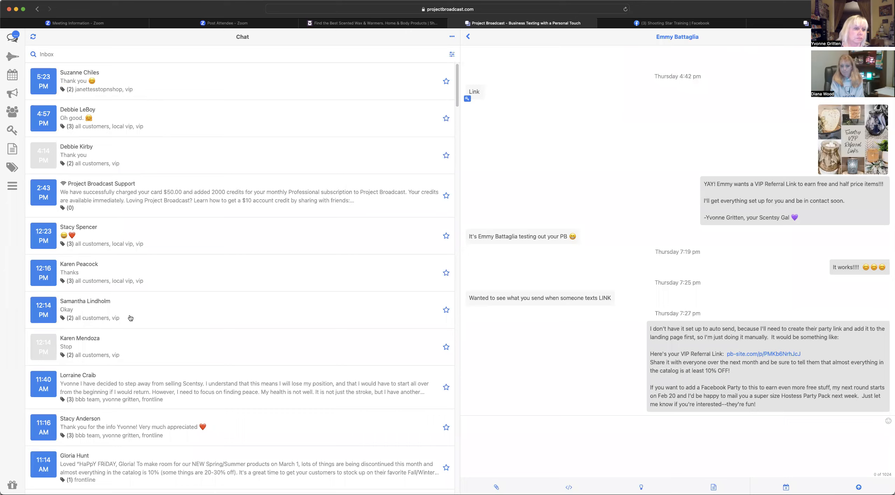
scroll(111, 296, down, 8)
scroll(111, 296, down, 5)
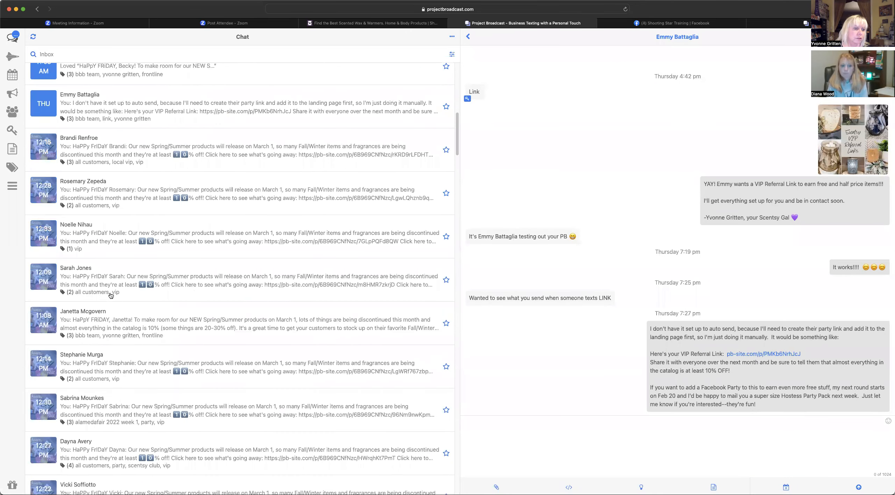
scroll(111, 295, up, 15)
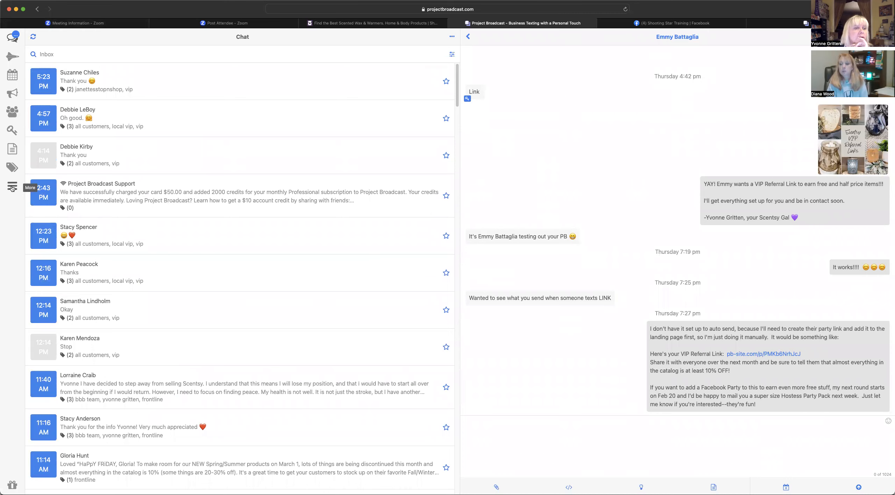
click(12, 188)
- Choose Landing Pages and view the Shopping Links page details
click(49, 161)
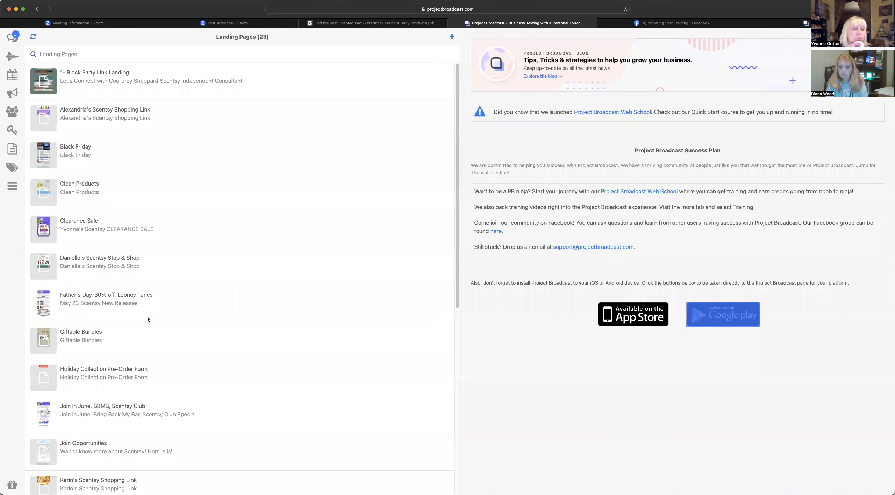
scroll(147, 318, down, 10)
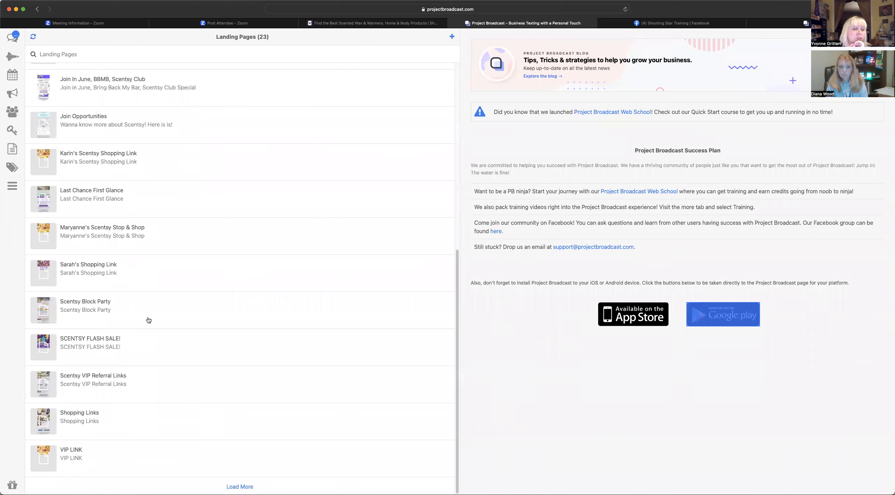
click(88, 421)
scroll(719, 288, down, 15)
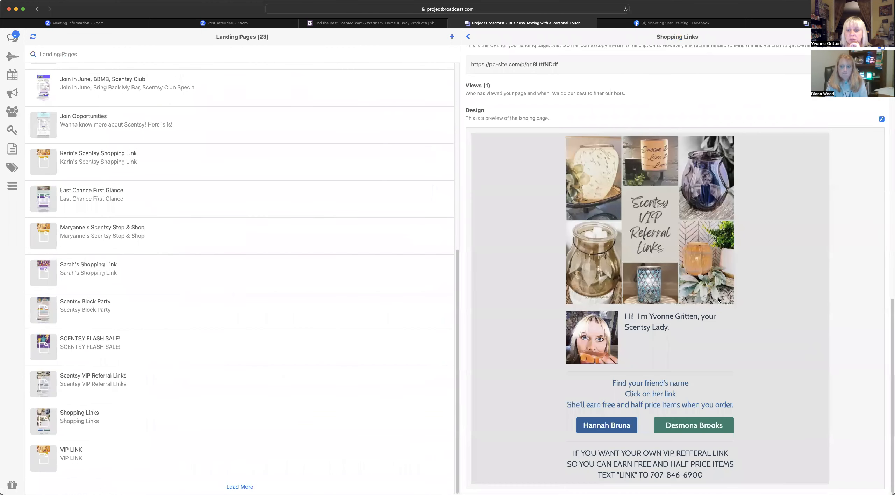
- Open the Shopping Links design editor, close it, then view Scentsy VIP Referral Links
click(882, 121)
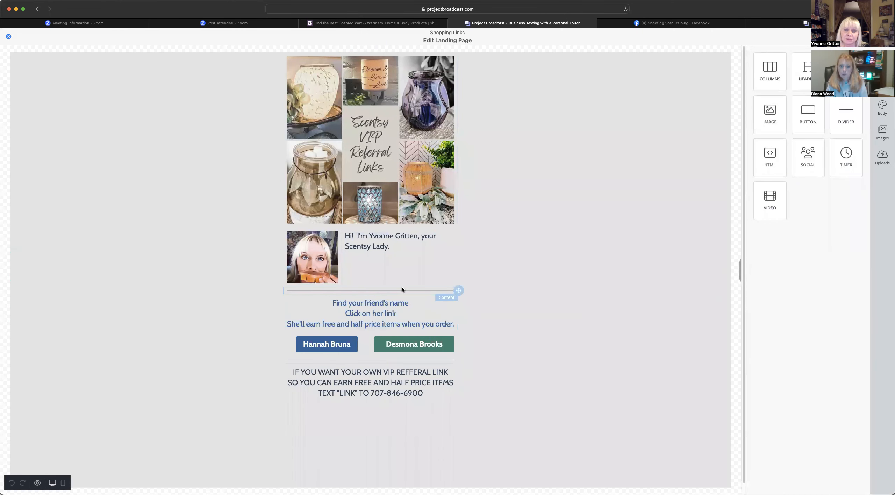
click(9, 36)
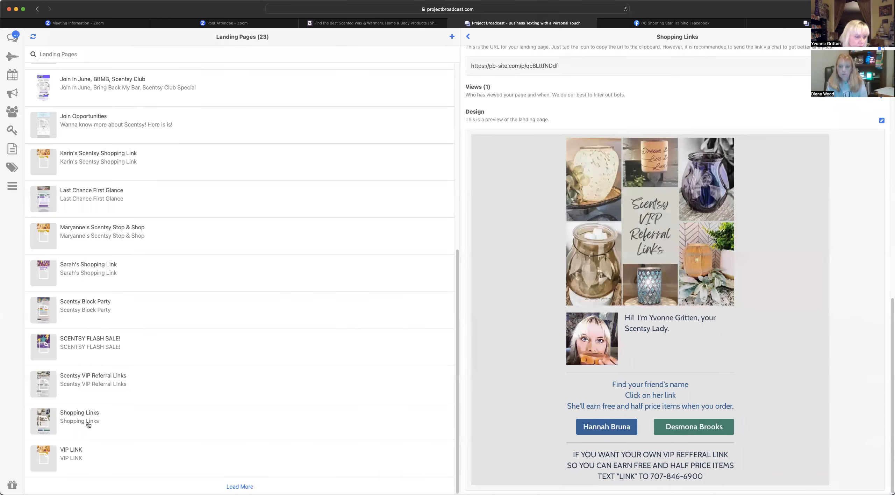
double_click(86, 376)
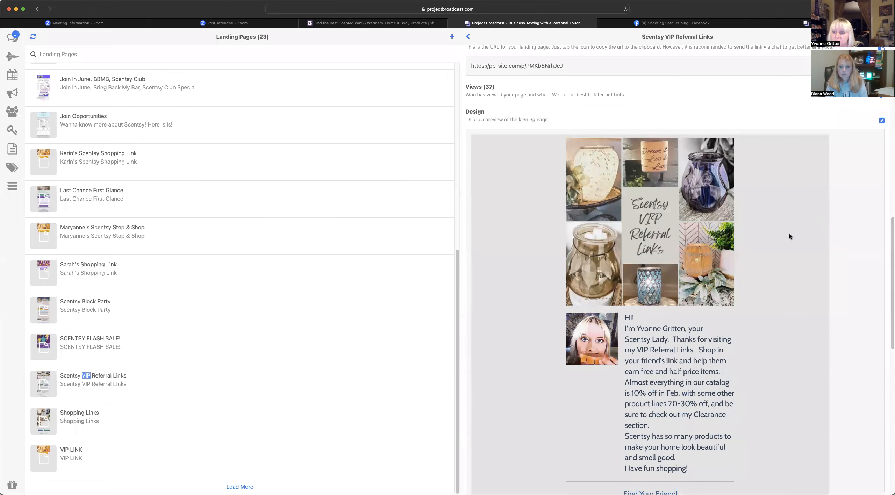
- Scroll through the Scentsy VIP Referral Links preview's greeting and friends' referral links
scroll(789, 234, down, 3)
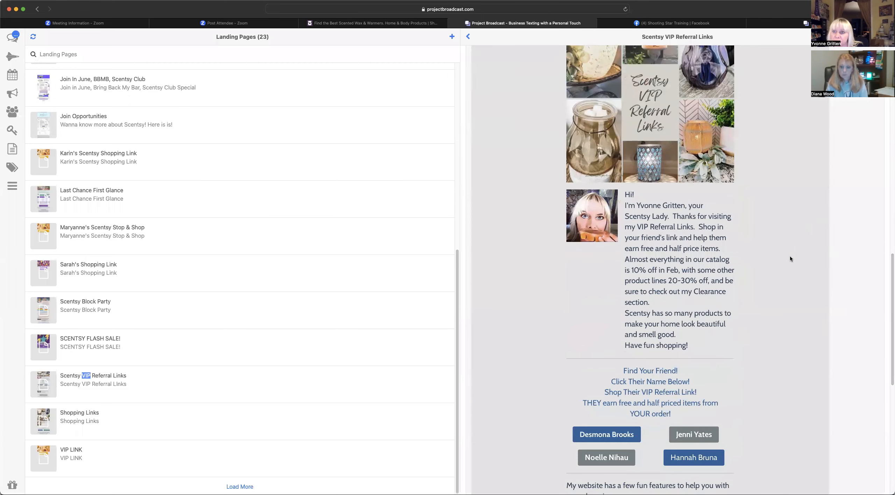
scroll(789, 257, down, 3)
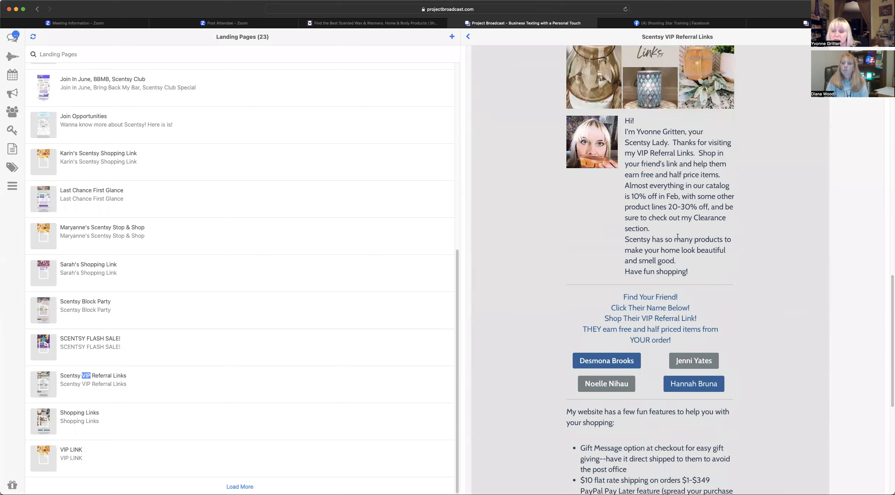
scroll(678, 236, down, 8)
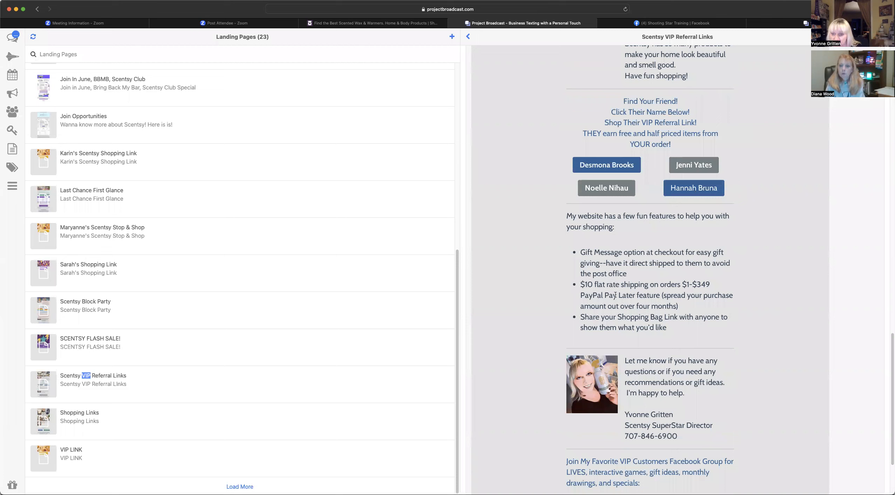
scroll(616, 296, down, 2)
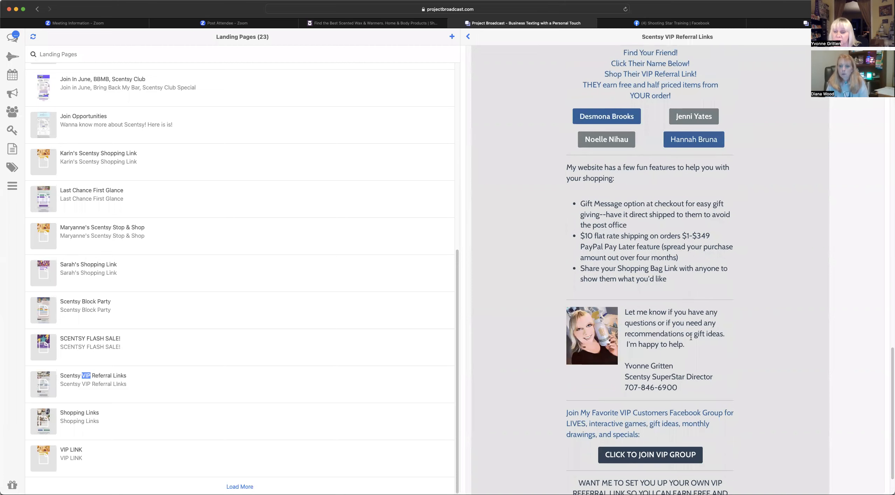
scroll(692, 343, down, 2)
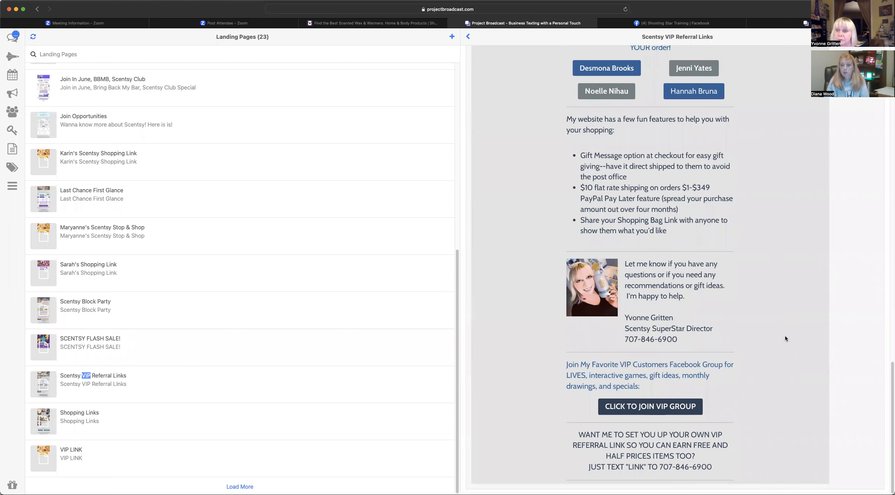
scroll(785, 337, up, 5)
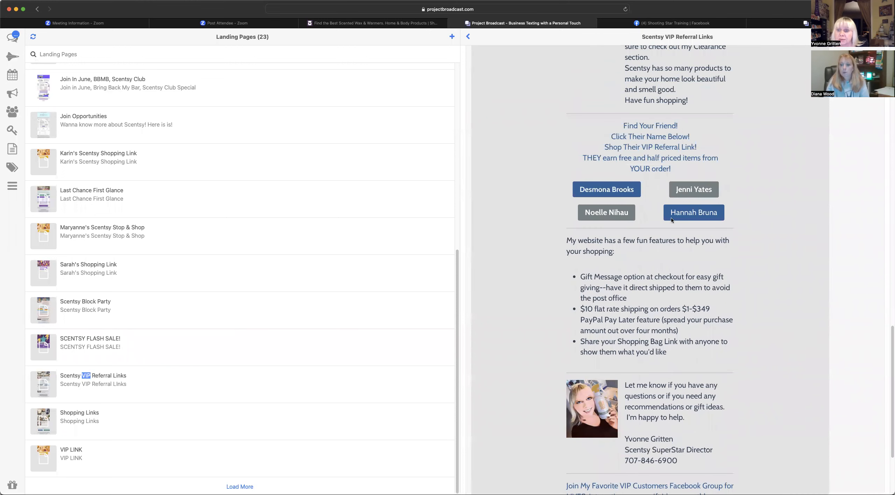
scroll(752, 223, up, 4)
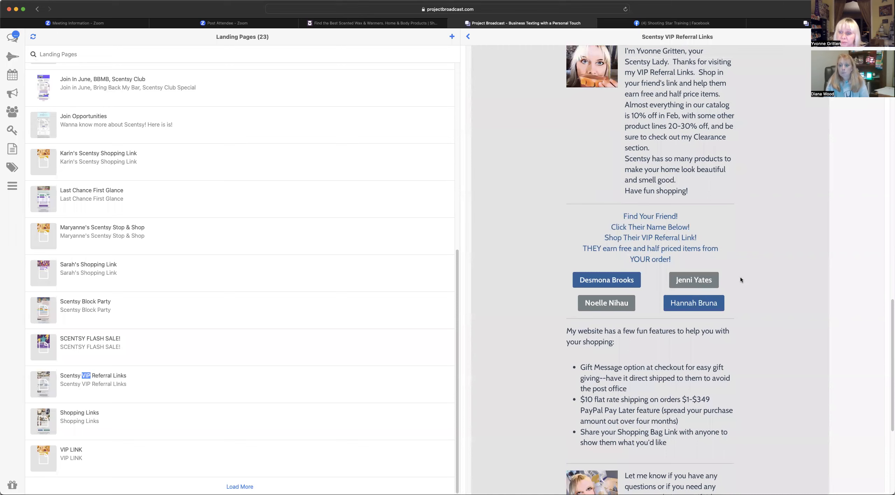
scroll(747, 277, up, 20)
scroll(750, 291, down, 7)
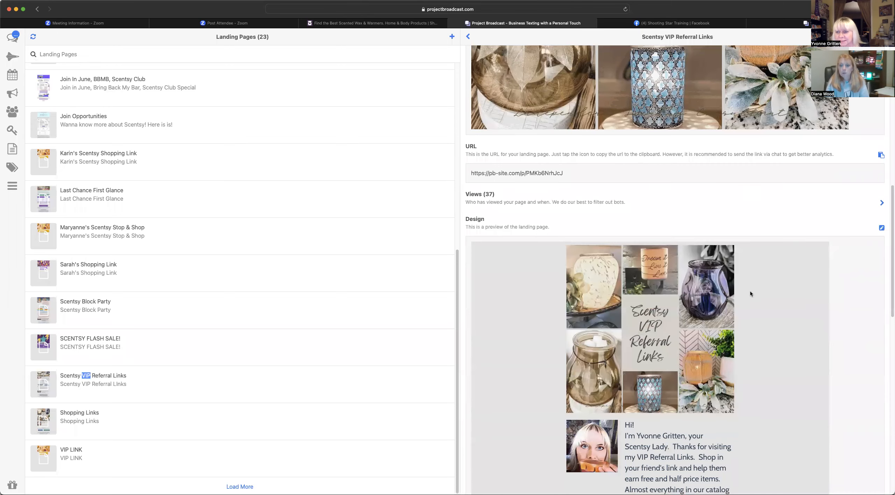
scroll(750, 294, down, 20)
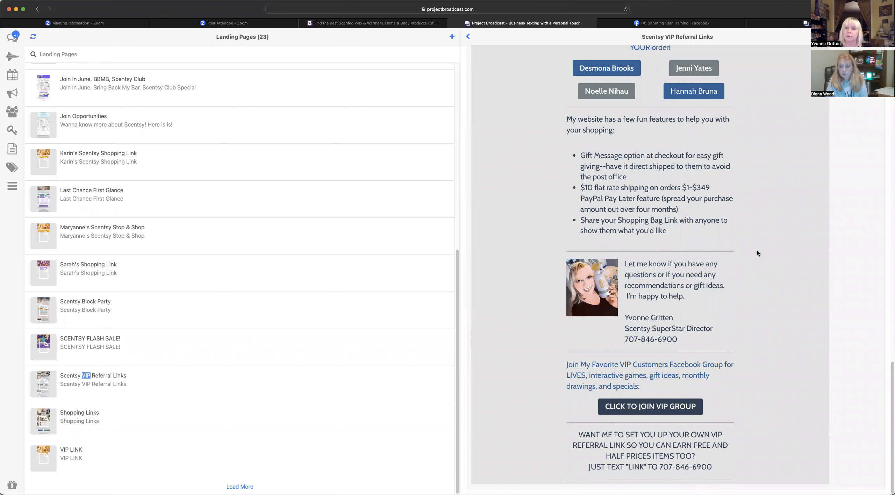
scroll(755, 269, up, 10)
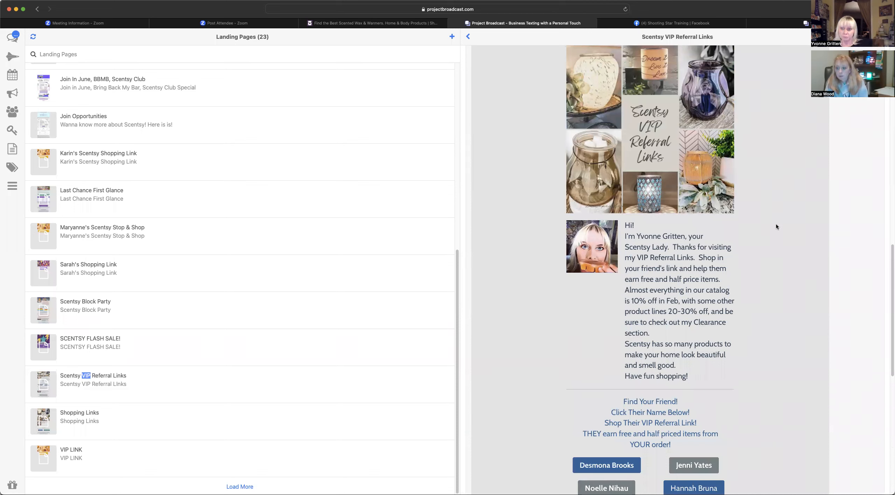
scroll(772, 241, up, 1)
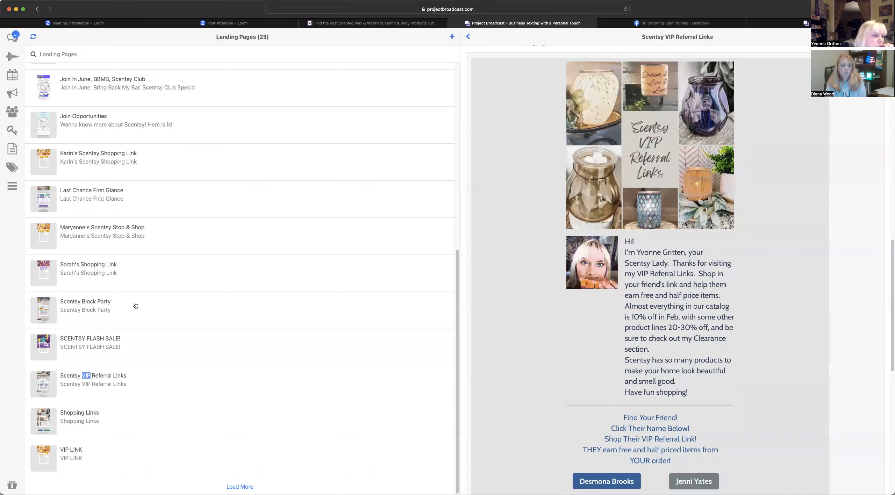
- Scroll the Landing Pages list and open Scentsy Block Party
scroll(138, 353, up, 1)
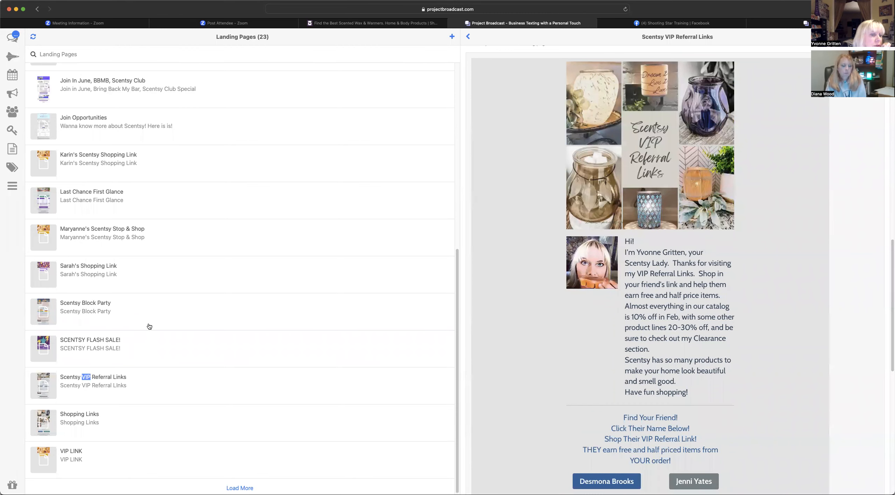
scroll(149, 326, up, 8)
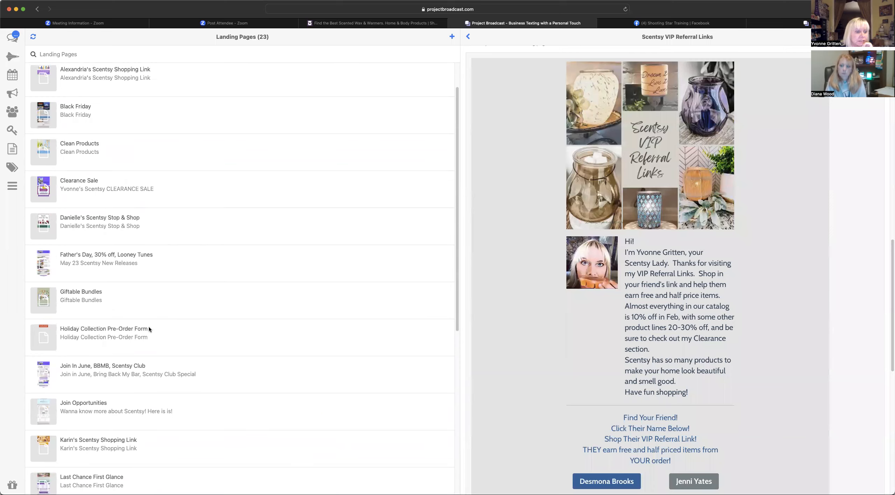
scroll(148, 326, up, 1)
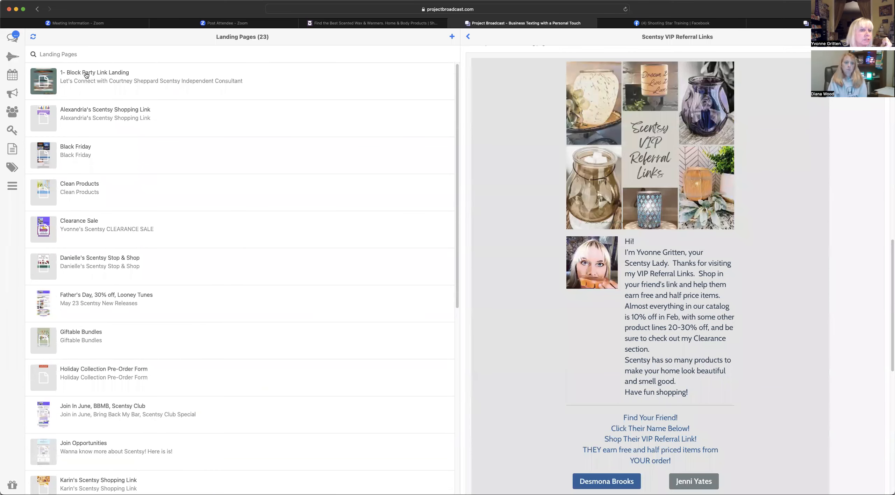
scroll(171, 220, down, 9)
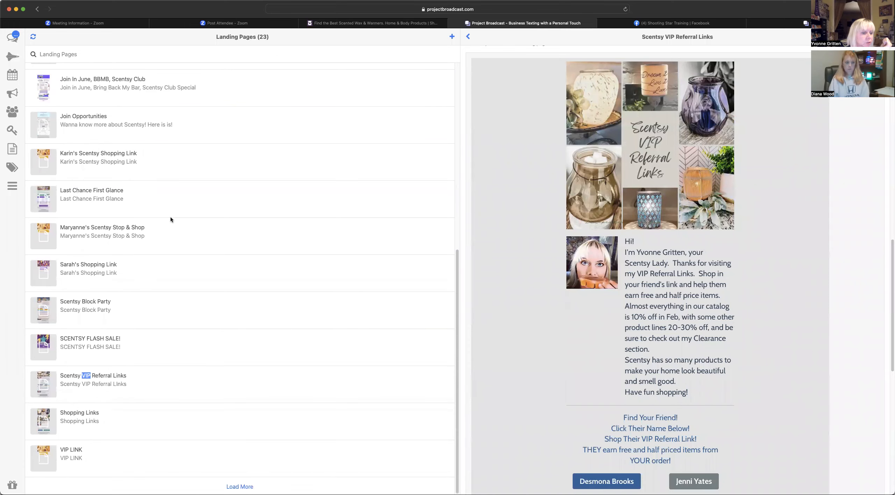
double_click(85, 303)
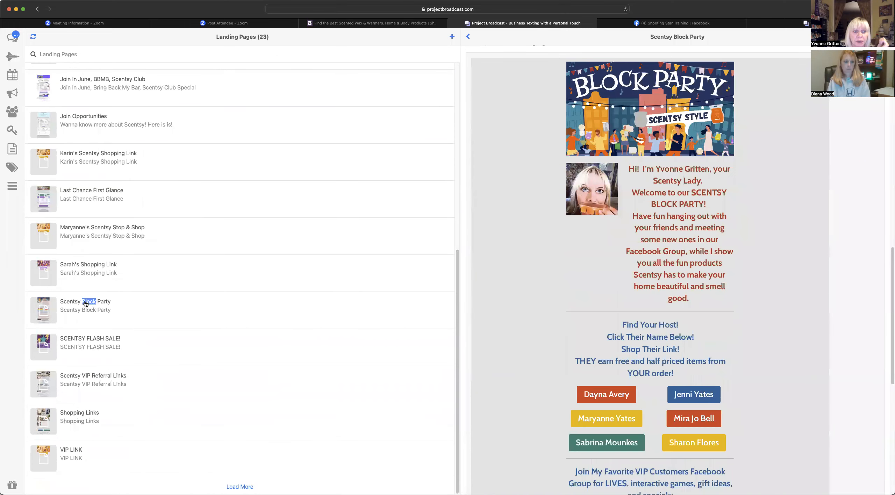
- Scroll through the Block Party preview's host shopping links, shopping features and party-booking invitation
scroll(747, 248, down, 4)
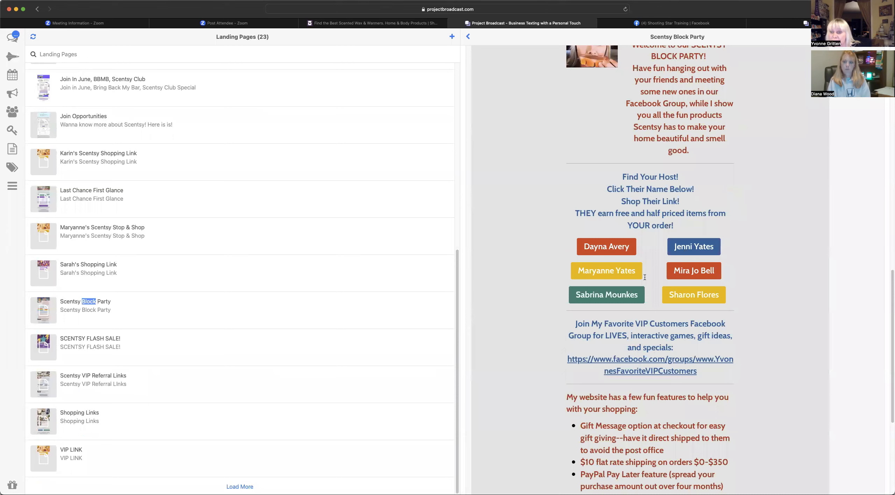
scroll(742, 260, down, 4)
scroll(740, 241, up, 6)
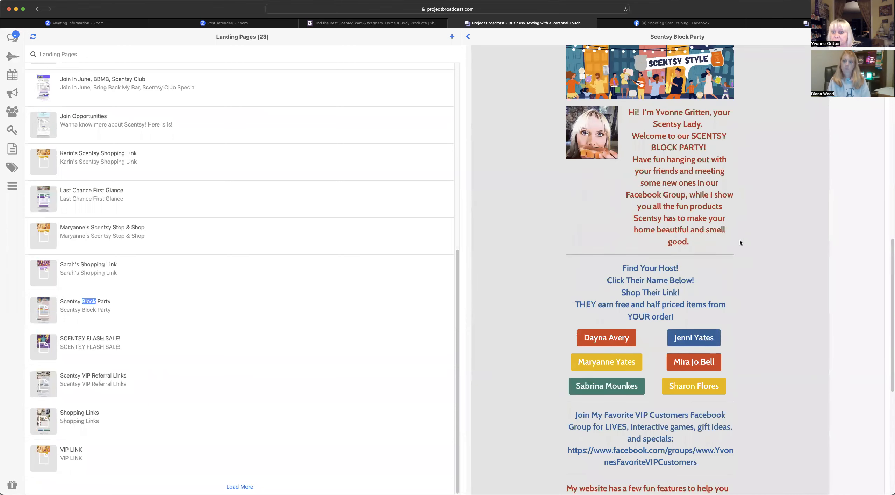
scroll(741, 270, down, 2)
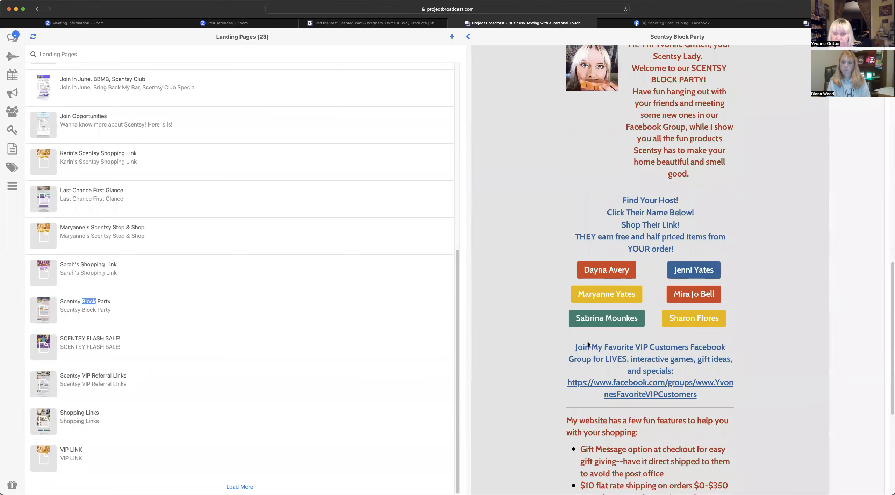
scroll(737, 231, up, 2)
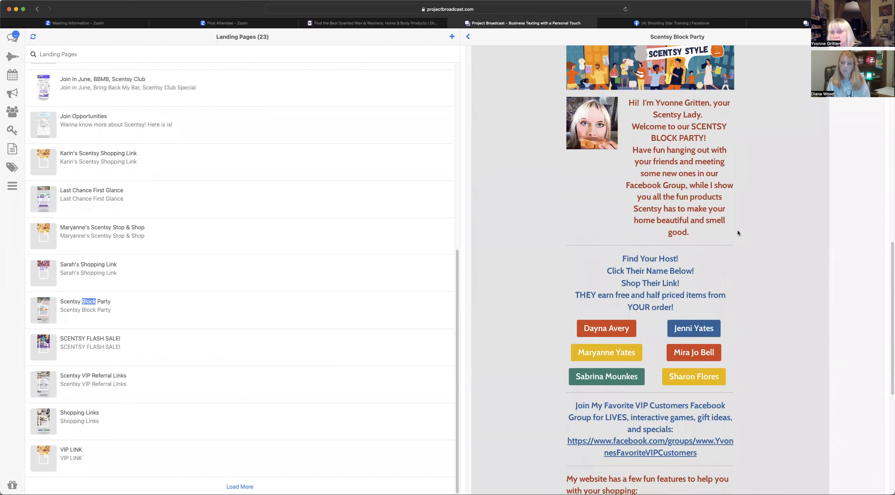
scroll(752, 274, down, 2)
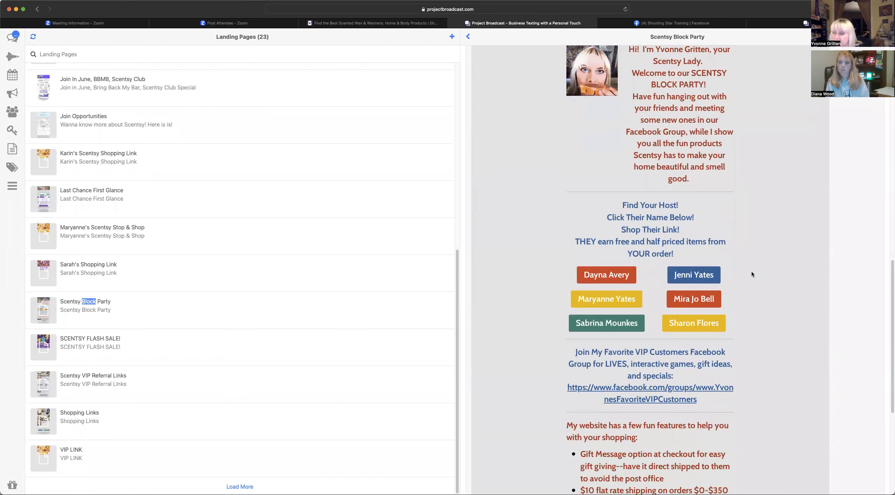
scroll(751, 307, down, 4)
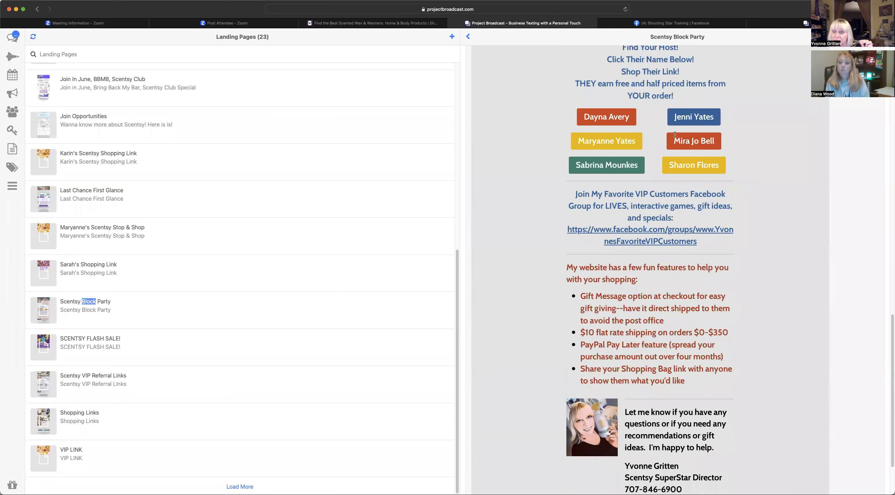
scroll(682, 147, down, 2)
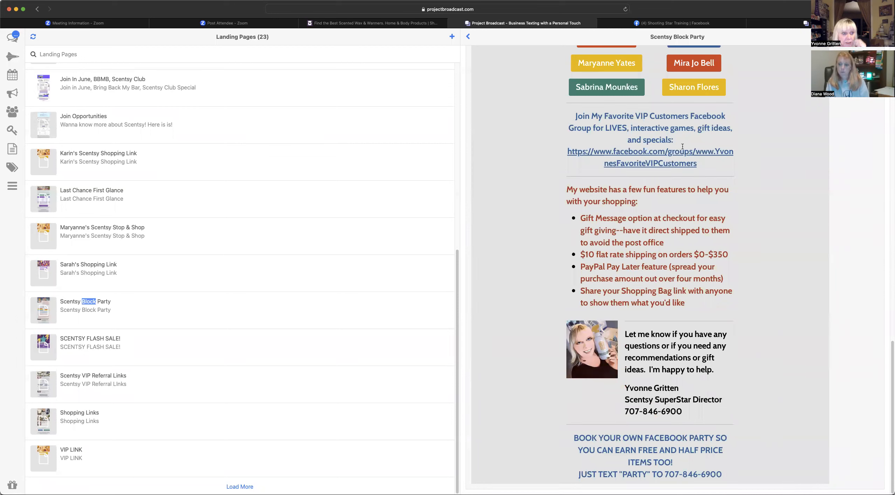
click(110, 192)
- Scroll through Last Chance First Glance's discontinued scents list and VIP referral offer
scroll(795, 212, up, 5)
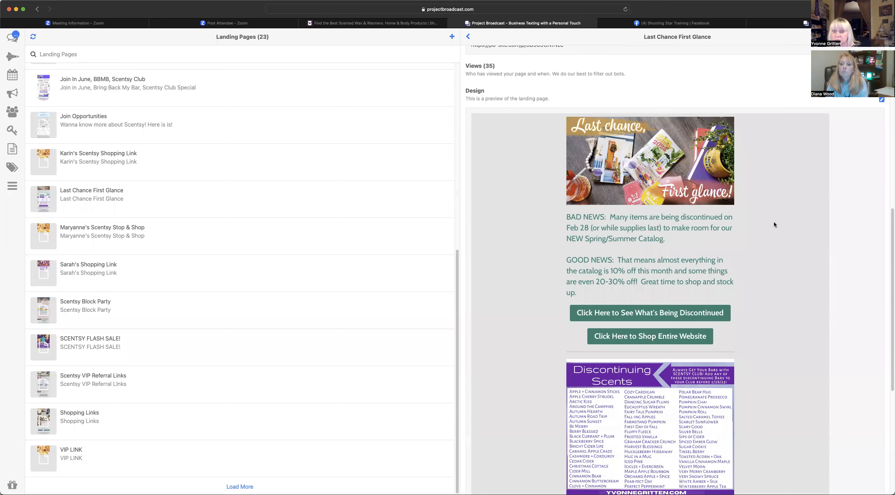
scroll(775, 223, down, 2)
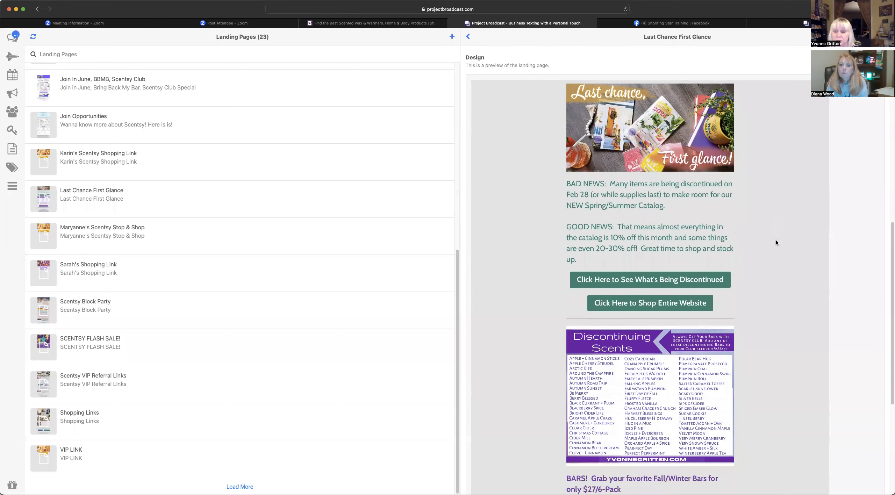
scroll(777, 240, down, 5)
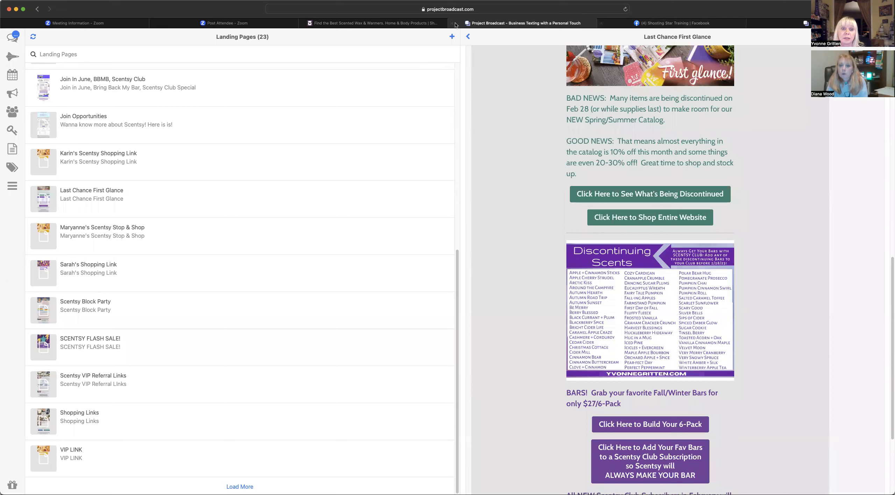
mouse_move(347, 27)
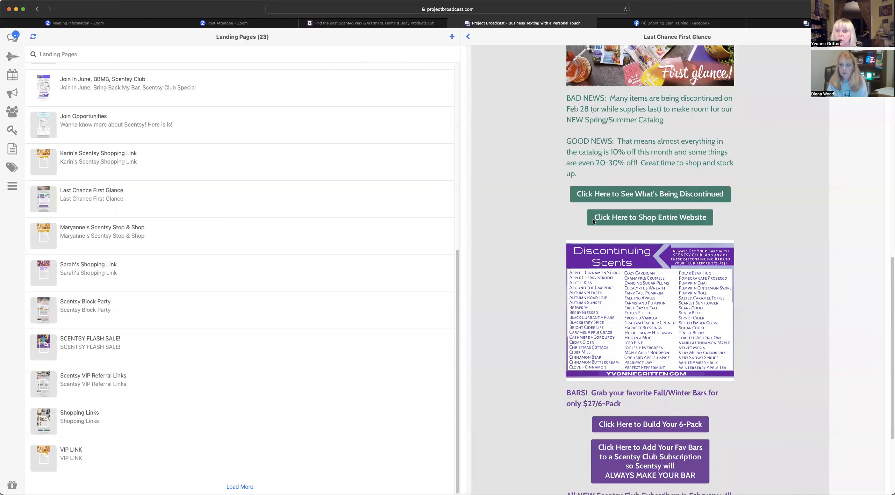
scroll(743, 229, down, 4)
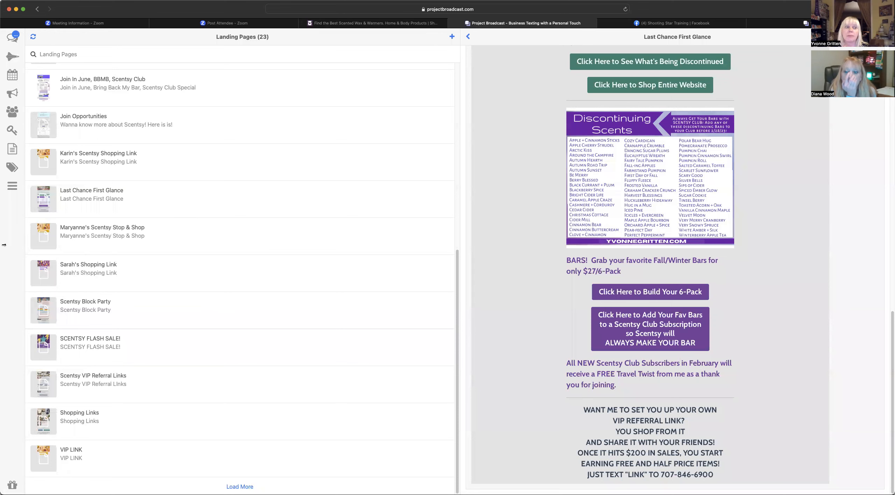
click(13, 74)
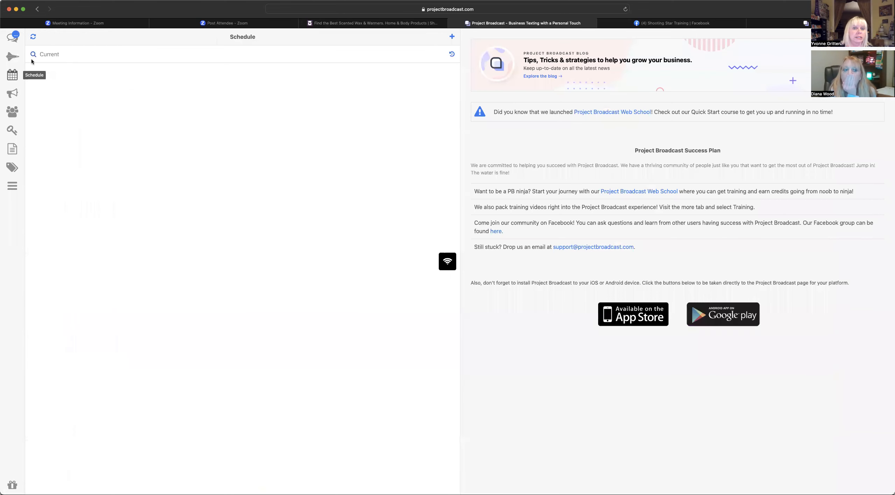
- Start a new broadcast reading 'Last Chance First Glance' and 'click here for discontinued items:'
click(451, 37)
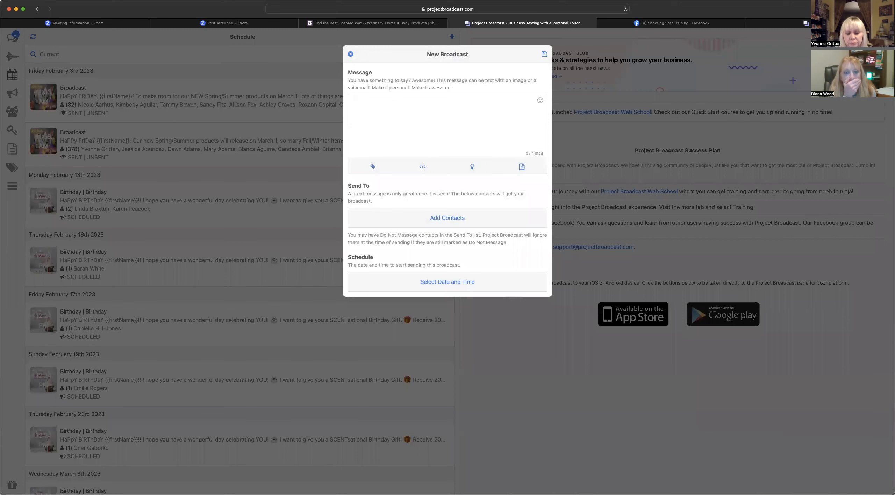
text(cl)
key(BackSpace)
key(BackSpace)
key(BackSpace)
key(BackSpace)
text(Last Chance First Cla)
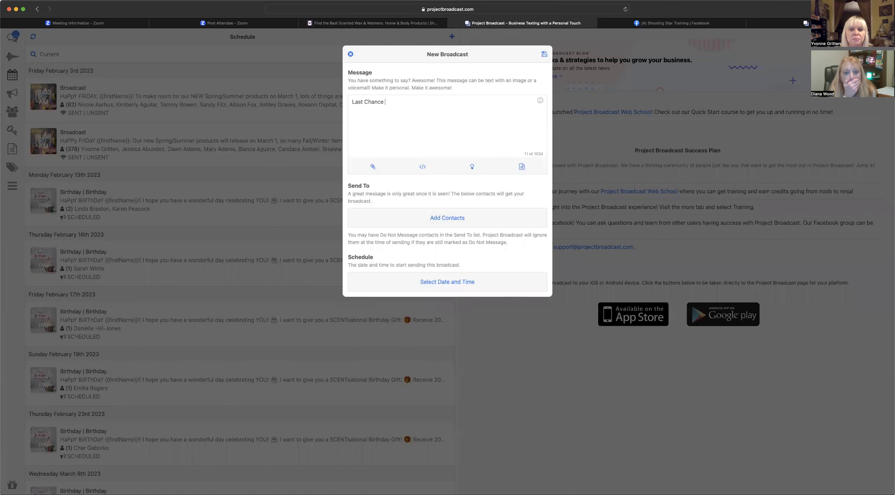
key(BackSpace)
key(BackSpace)
key(BackSpace)
text(Gal)
key(BackSpace)
key(BackSpace)
text(lance  )
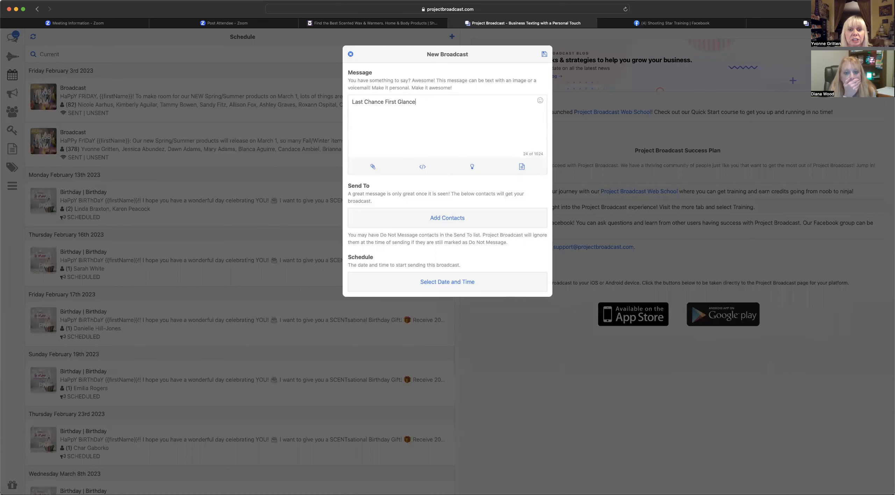
text(click here )
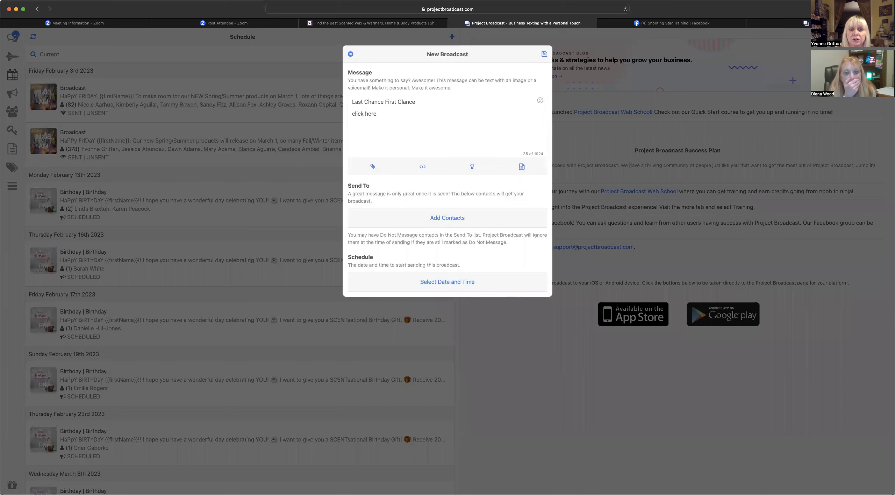
text(for discton)
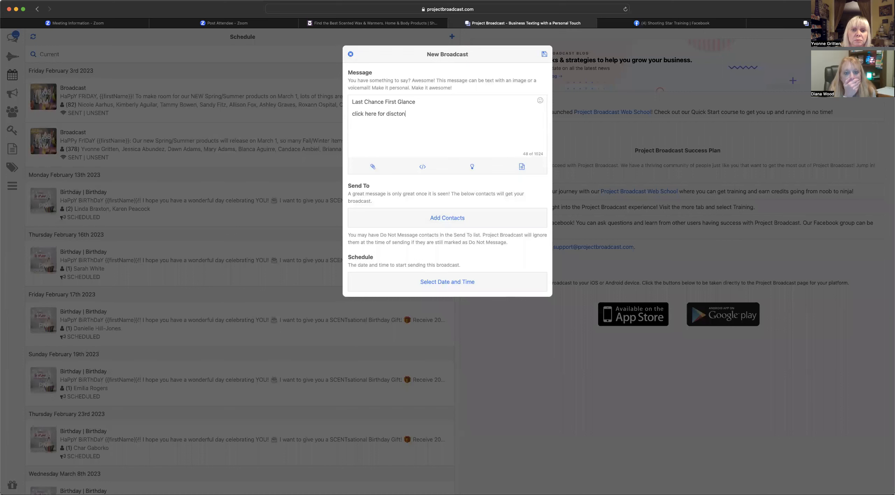
key(BackSpace)
key(BackSpace)
text(ontinued ides)
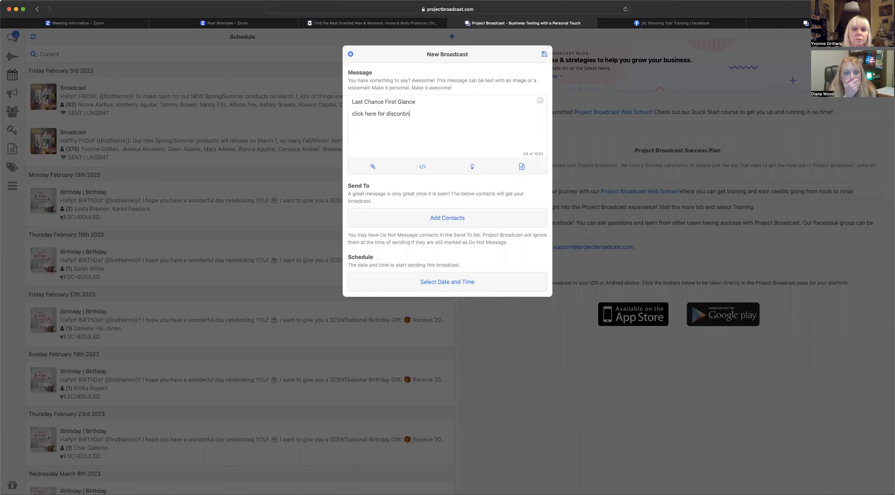
key(BackSpace)
key(BackSpace)
text(tems:)
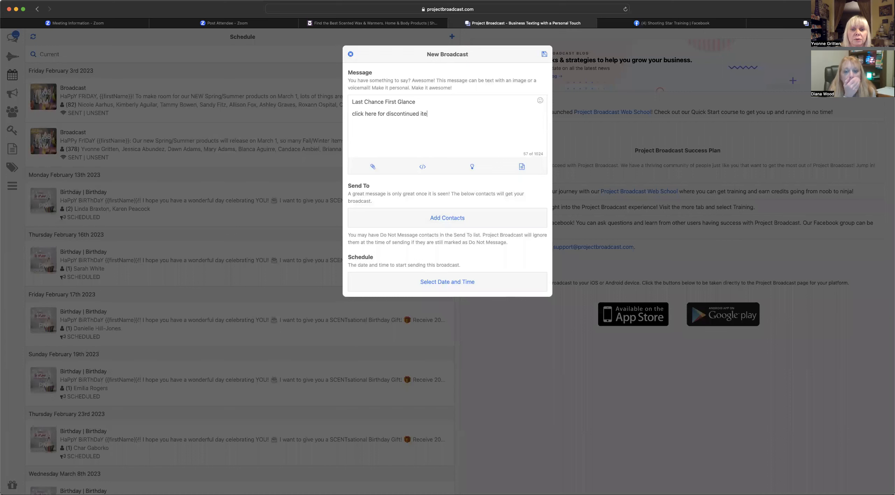
- Insert the Last Chance First Glance landing page link after the discontinued-items line
click(423, 167)
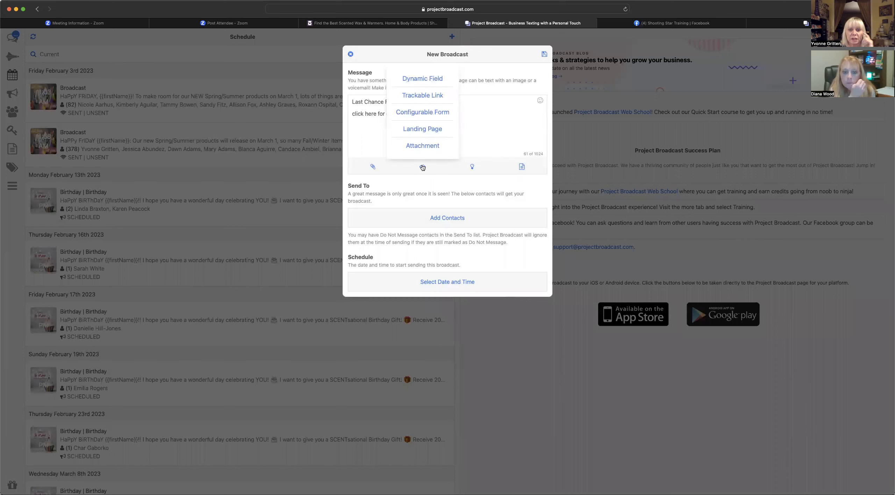
click(432, 130)
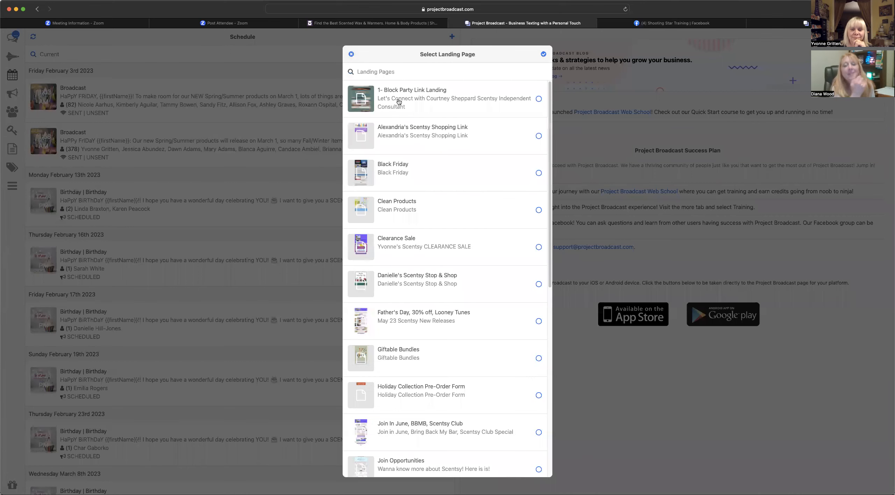
scroll(397, 179, down, 10)
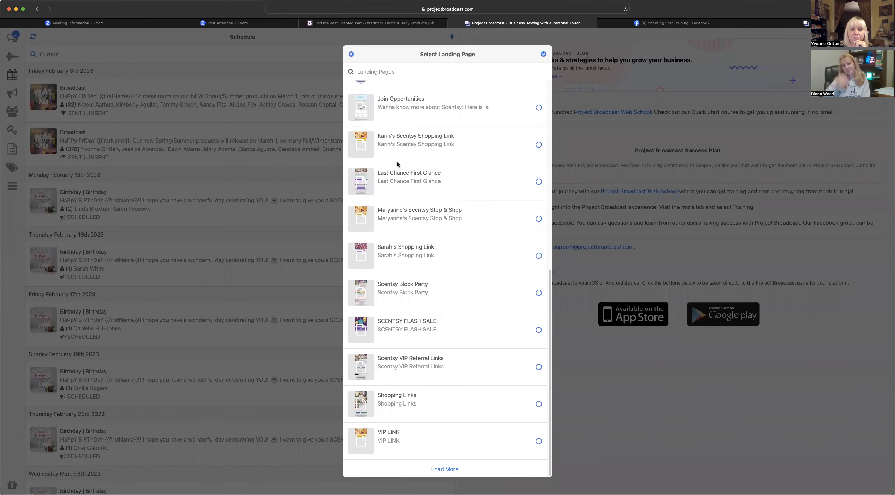
click(538, 181)
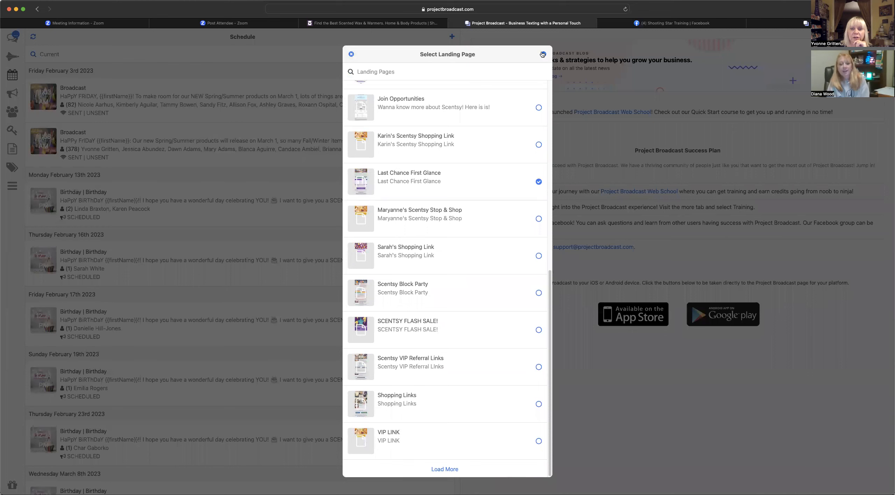
click(543, 54)
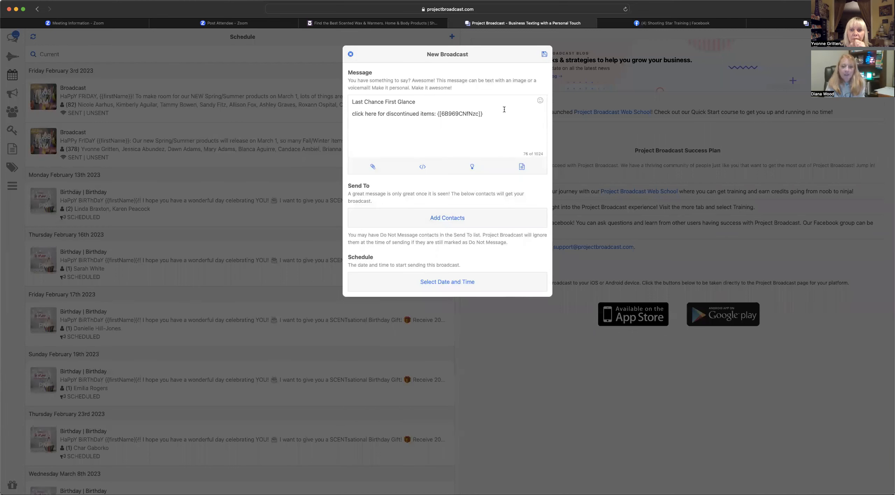
- Add a new 'shop my website' line linked to the Website landing page
key(Return)
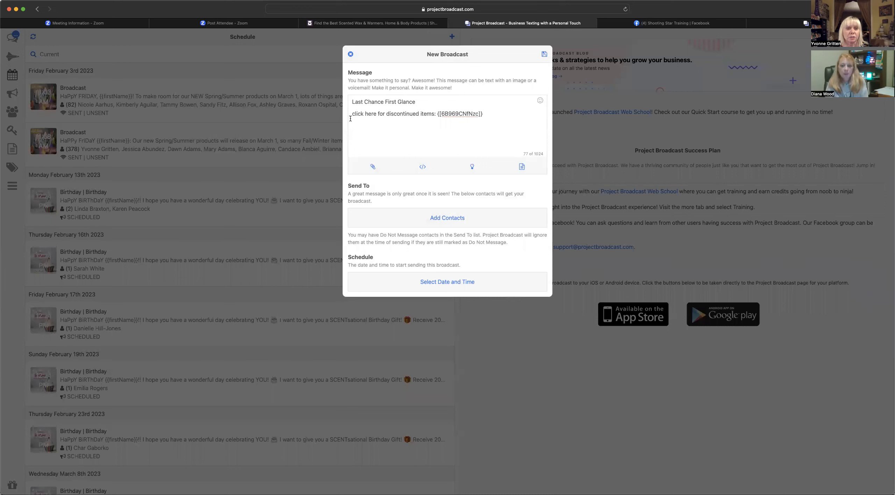
text(sh)
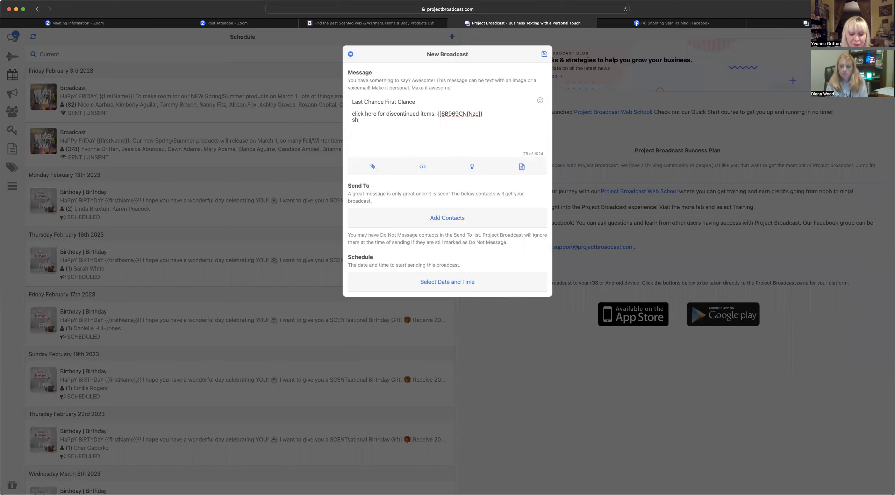
text(op my website:)
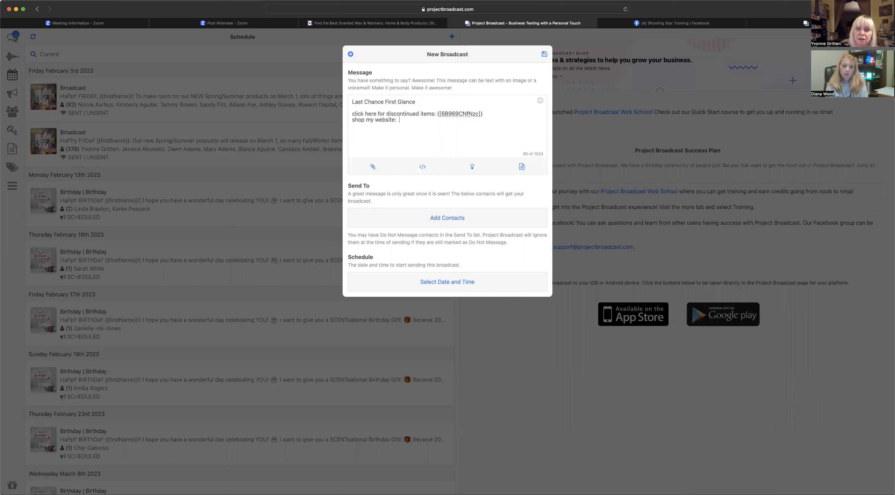
click(422, 167)
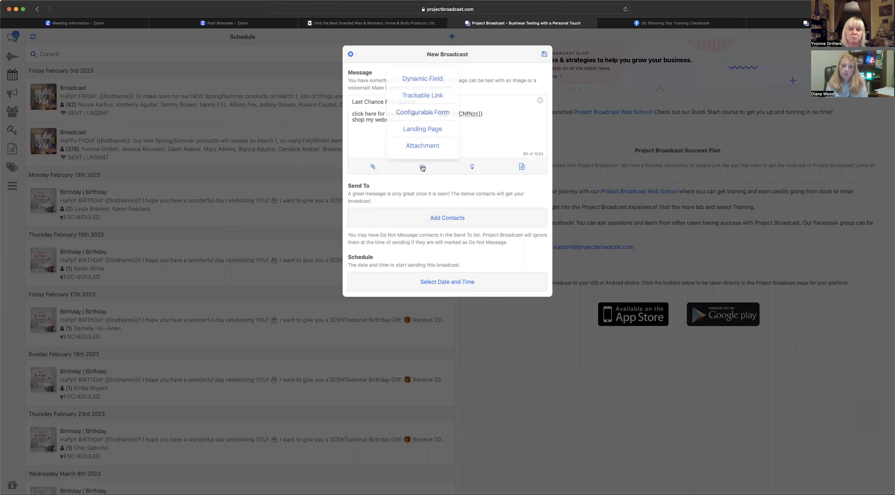
click(419, 130)
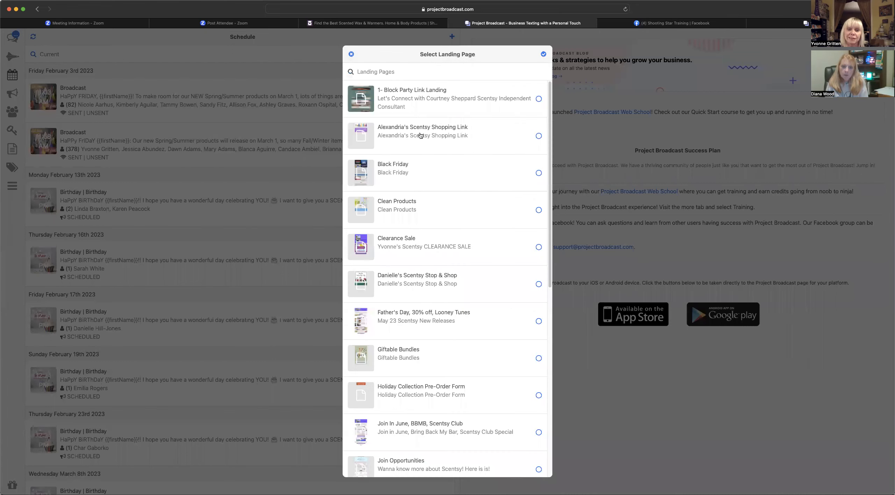
scroll(439, 237, down, 10)
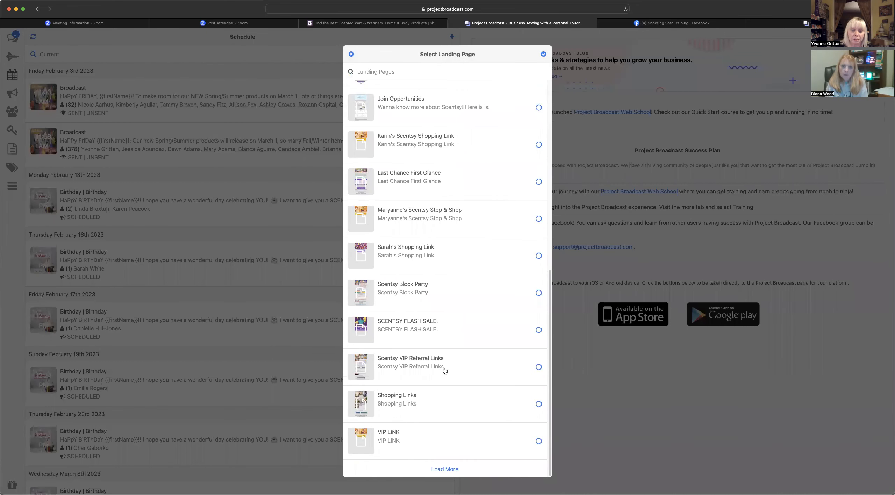
click(440, 470)
scroll(444, 323, down, 3)
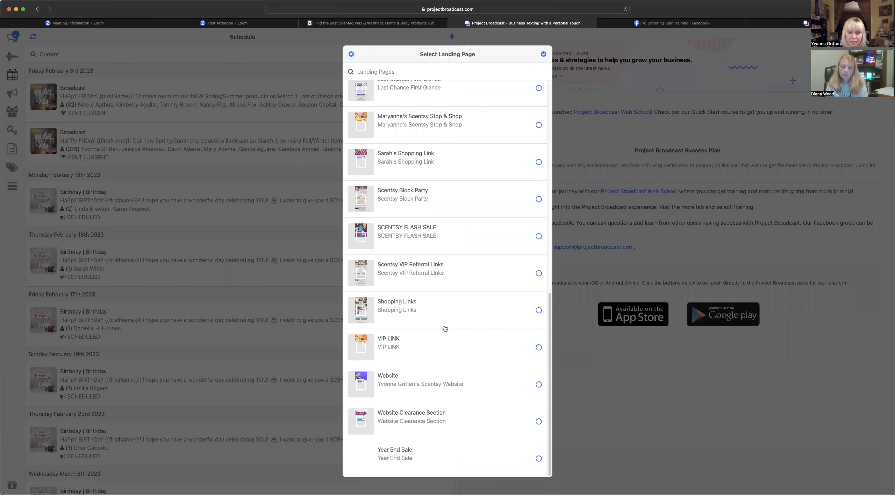
click(539, 384)
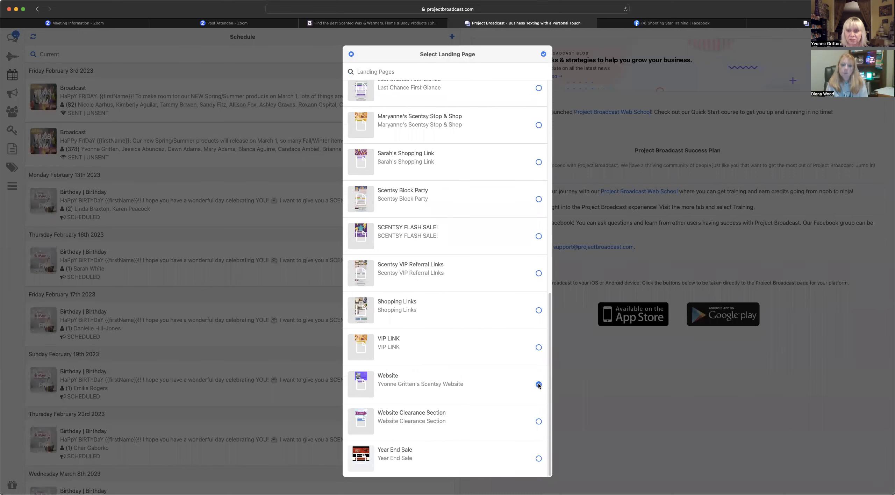
click(543, 54)
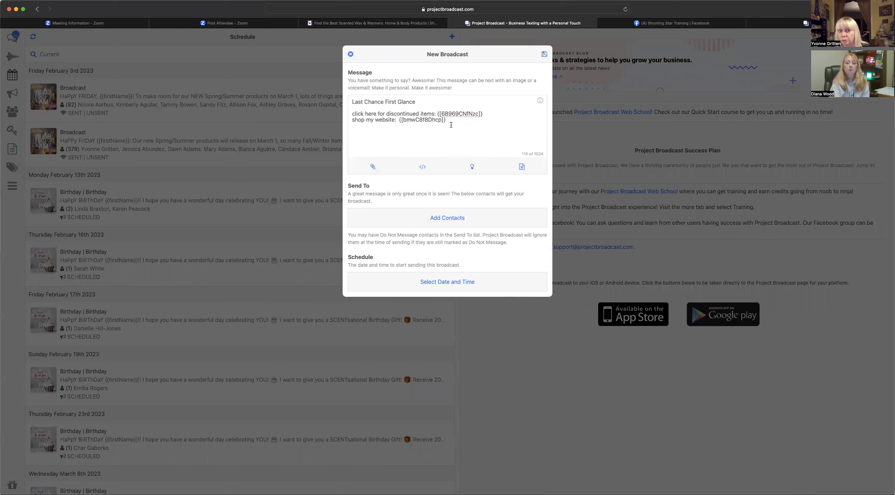
- Discard the new broadcast draft and go to the Landing Pages list from the menu
click(350, 54)
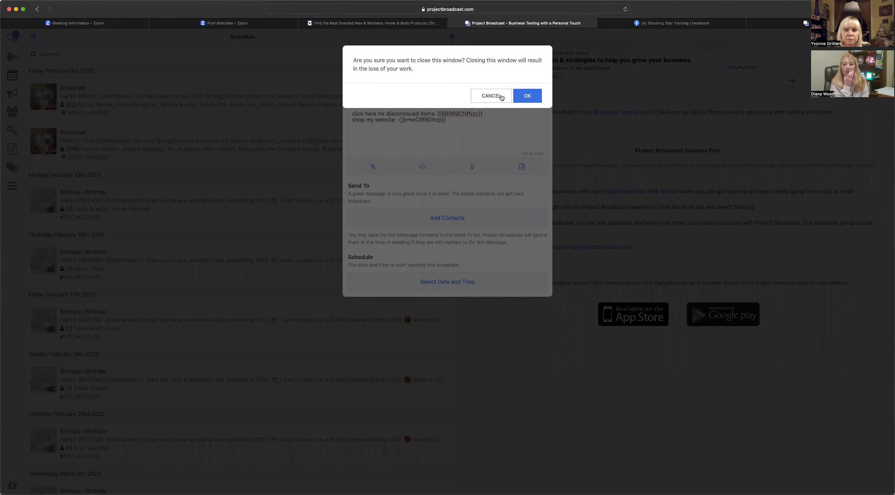
click(500, 96)
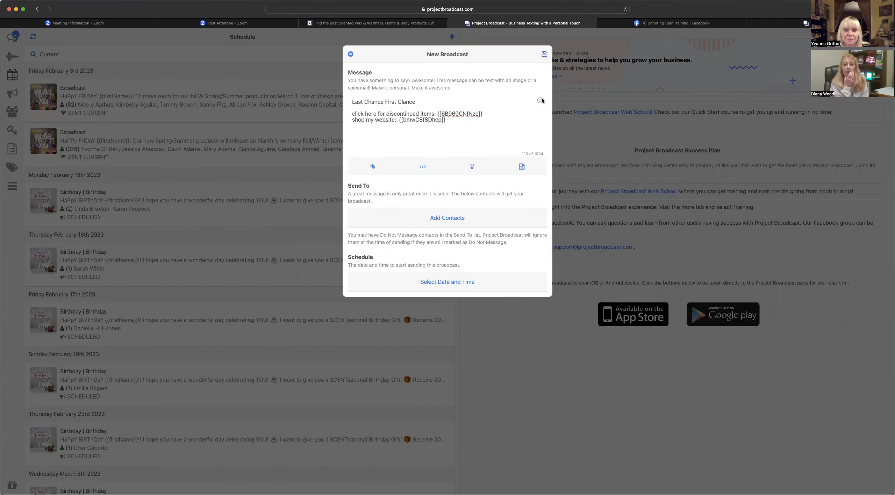
click(350, 55)
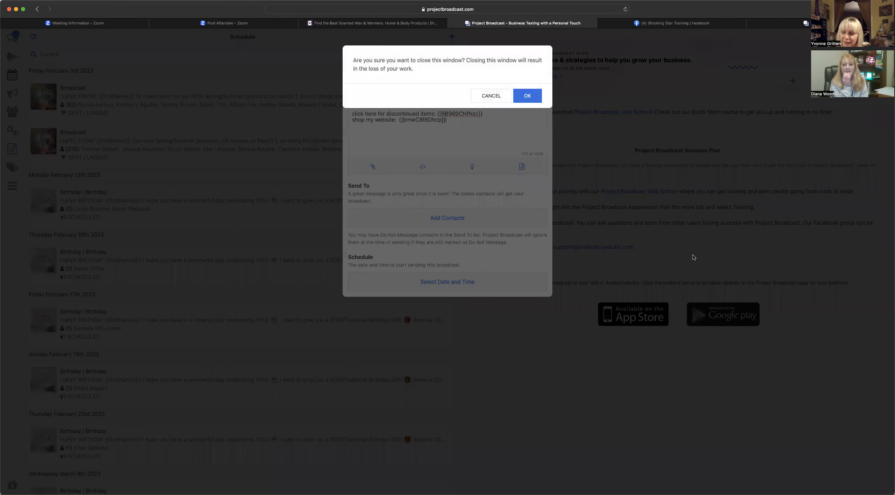
click(489, 98)
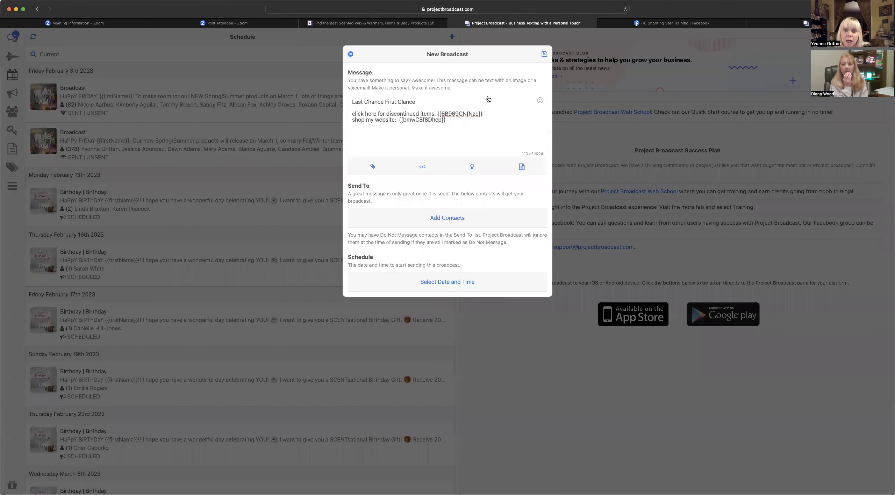
click(350, 55)
click(525, 98)
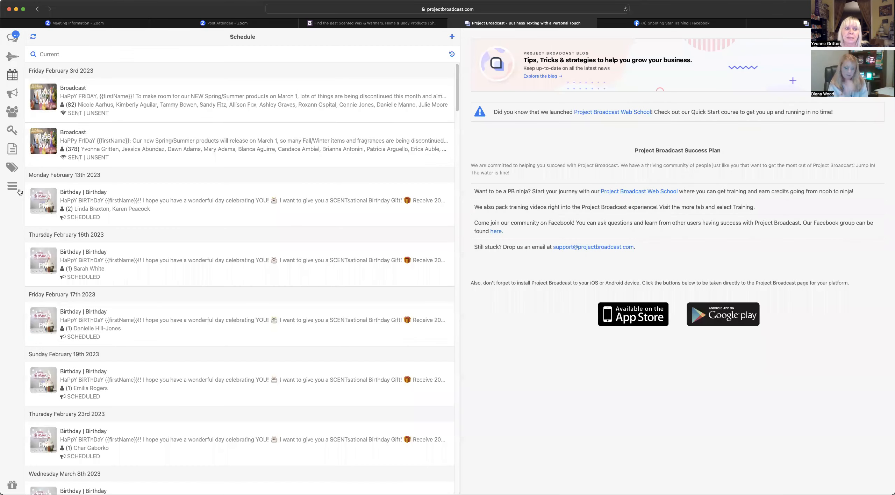
click(19, 190)
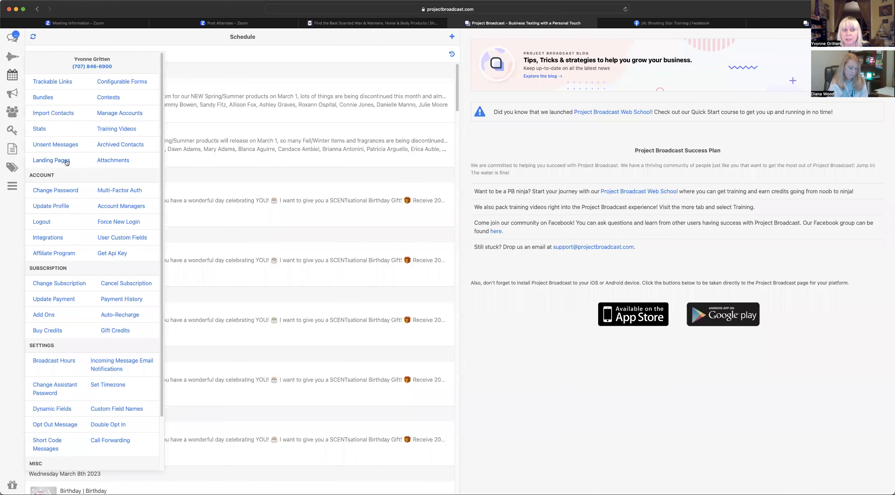
click(67, 161)
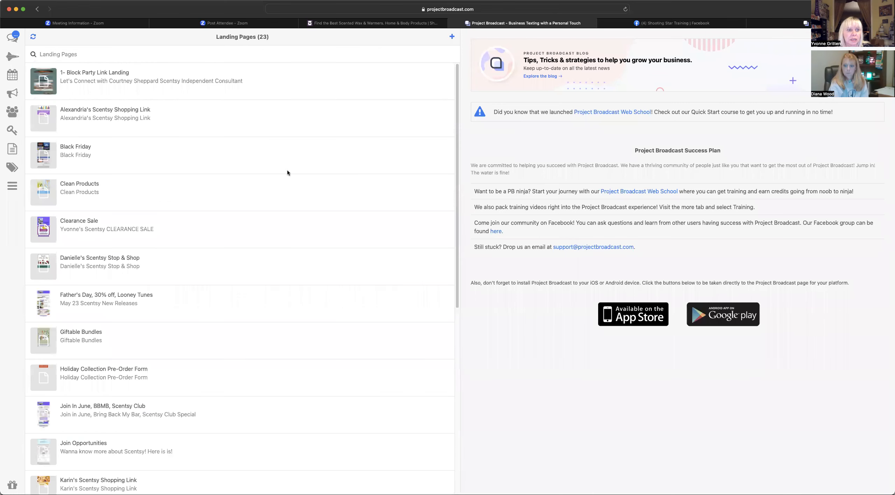
- View the '1- Block Party Link Landing' details, then a consultant's Scentsy Shopping Link details
click(178, 86)
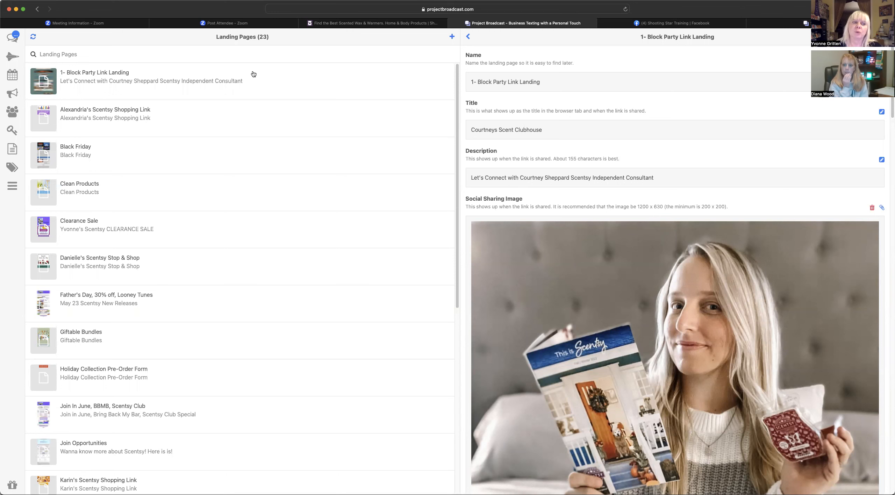
click(147, 113)
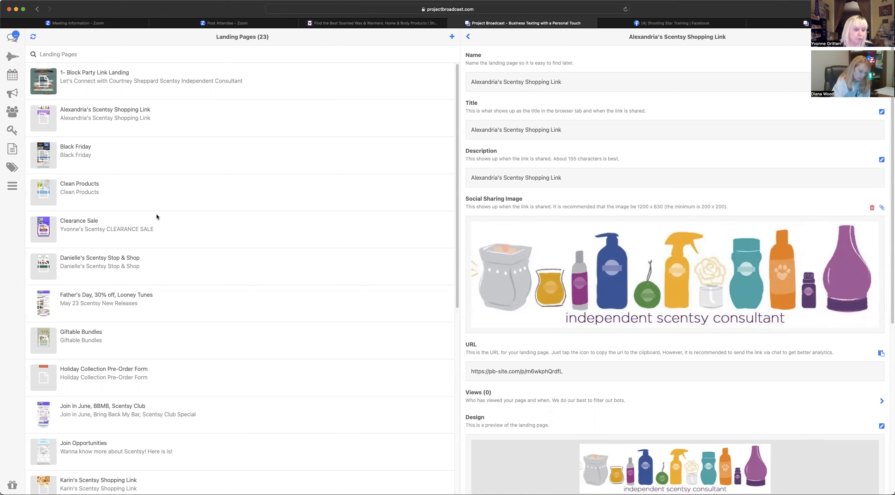
- Open another consultant's Scentsy Shopping Link, review its 37 views and design preview, and load more pages
scroll(183, 296, down, 5)
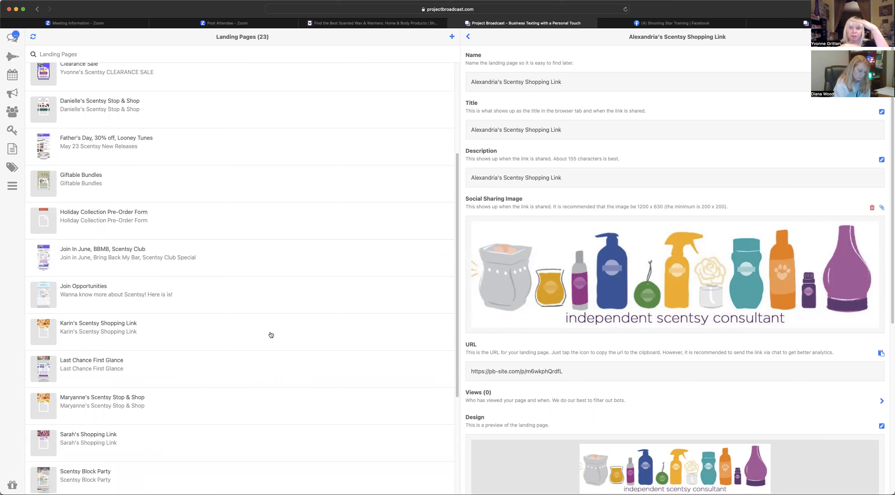
click(81, 326)
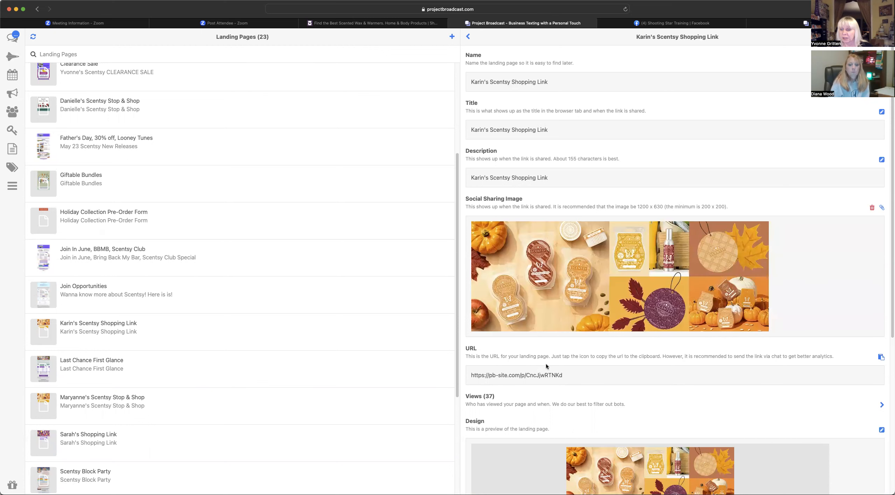
scroll(841, 277, down, 5)
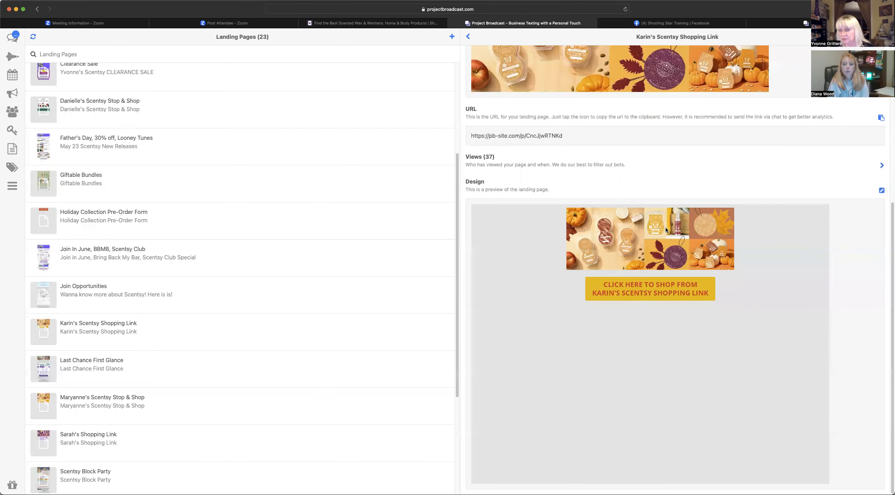
scroll(151, 352, down, 5)
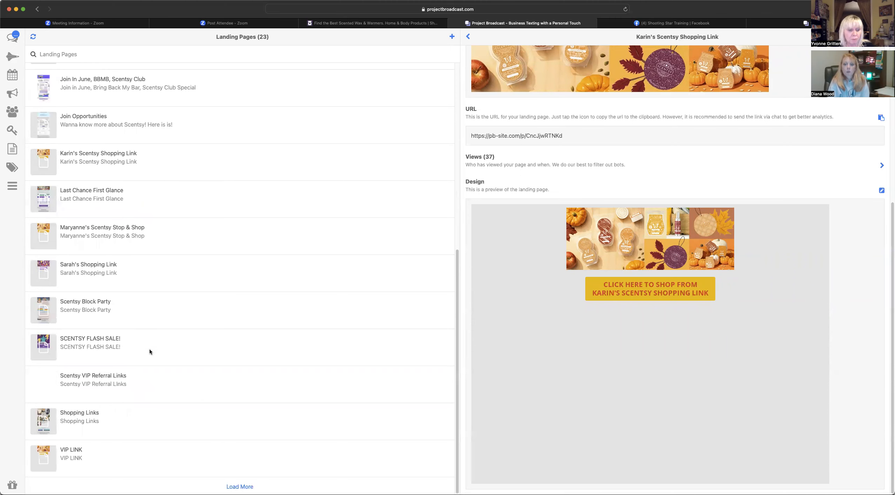
click(233, 486)
- Open the Website Clearance Section landing page and review its 16 views and clearance-arrow design
scroll(103, 452, down, 3)
double_click(72, 404)
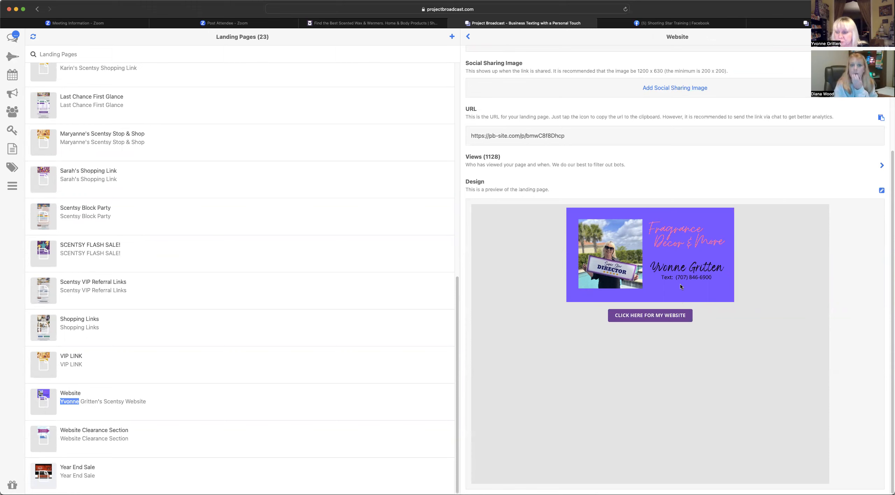
click(104, 434)
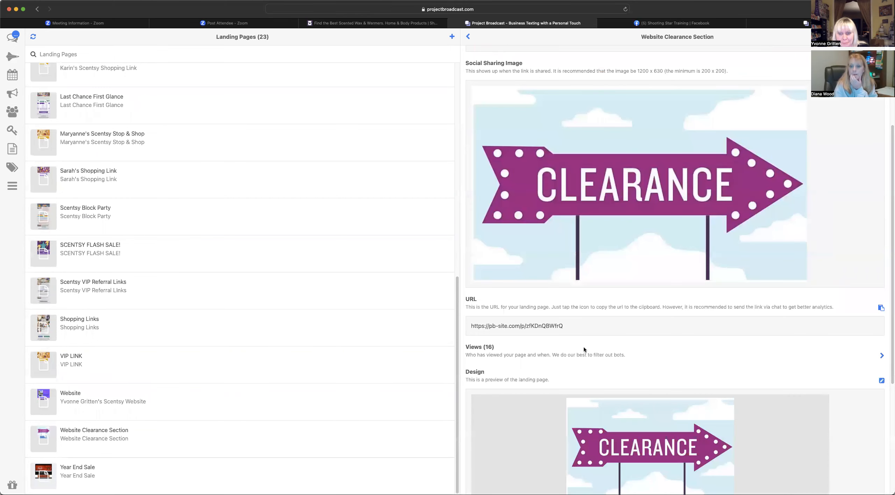
scroll(585, 349, down, 5)
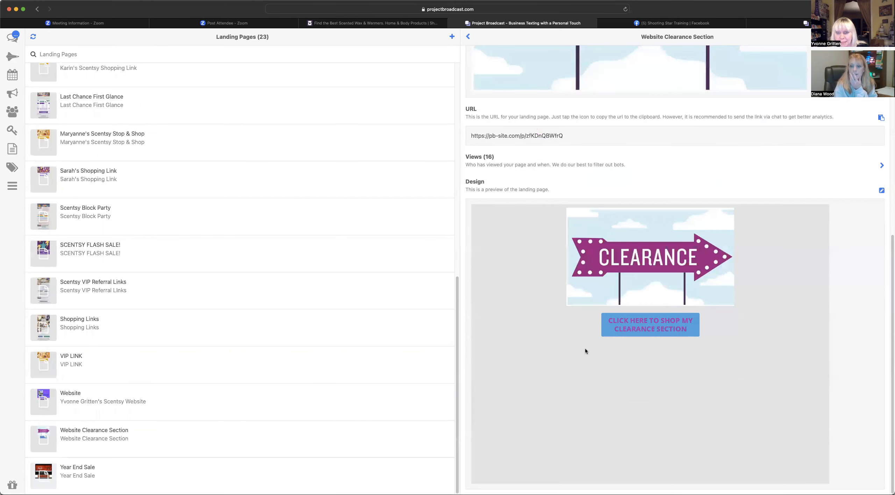